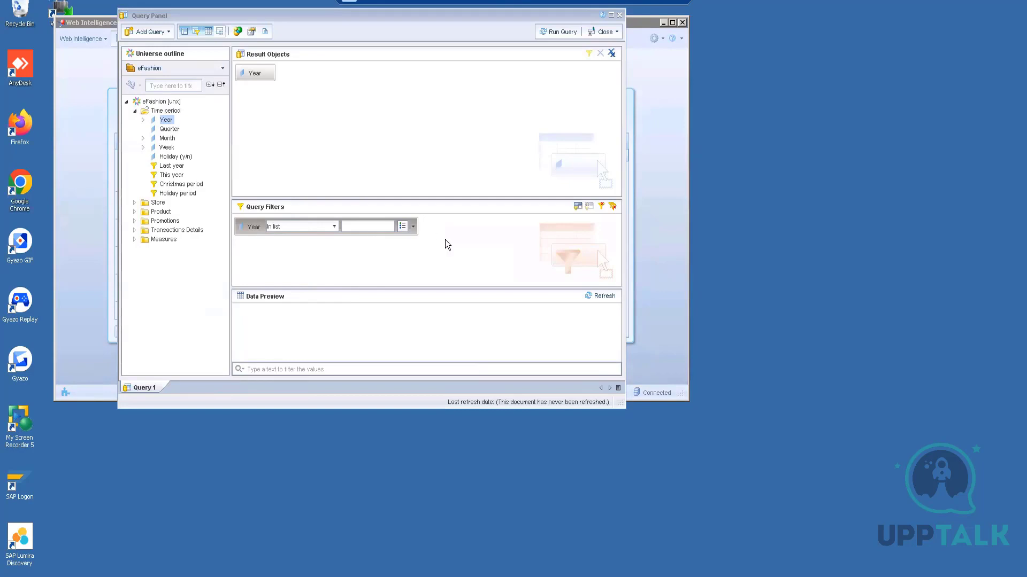
# Step: Make the Year query filter a prompt and add the Sales revenue measure to the result objects
pyautogui.click(404, 226)
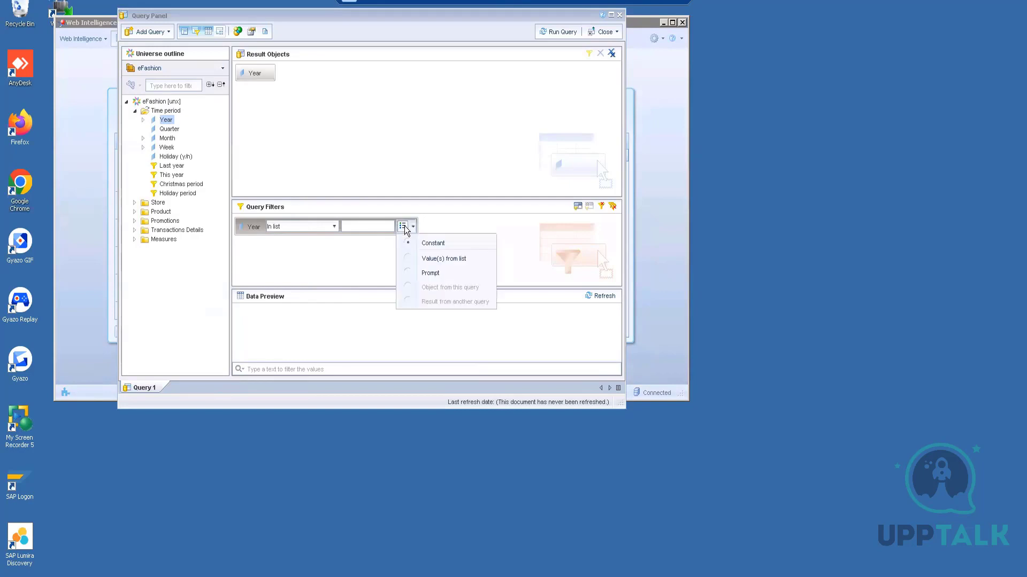
pyautogui.click(430, 274)
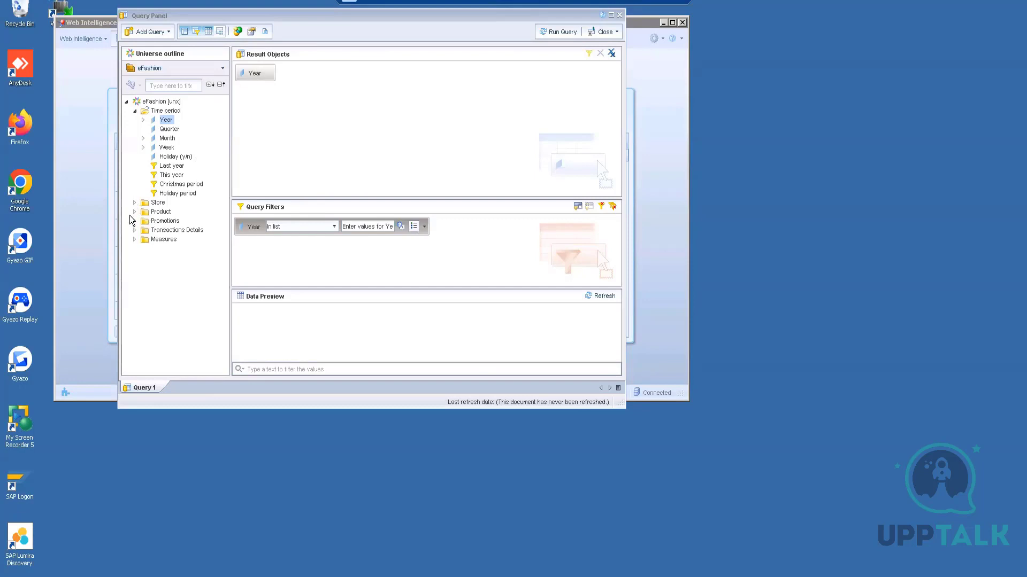
pyautogui.click(135, 240)
pyautogui.moveTo(178, 248); pyautogui.dragTo(394, 101)
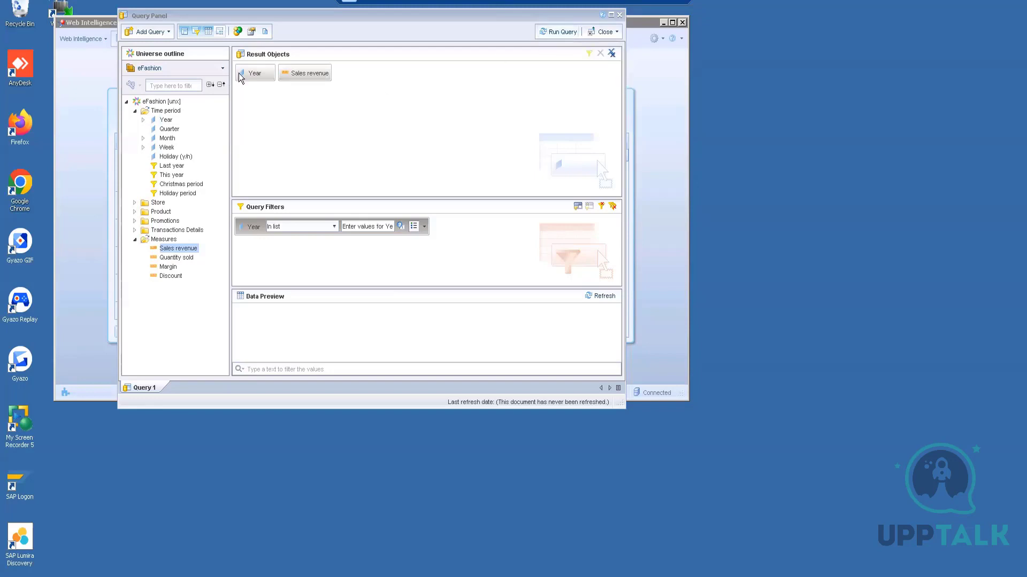
# Step: Run the query with 2014 as the Year prompt value
pyautogui.click(560, 33)
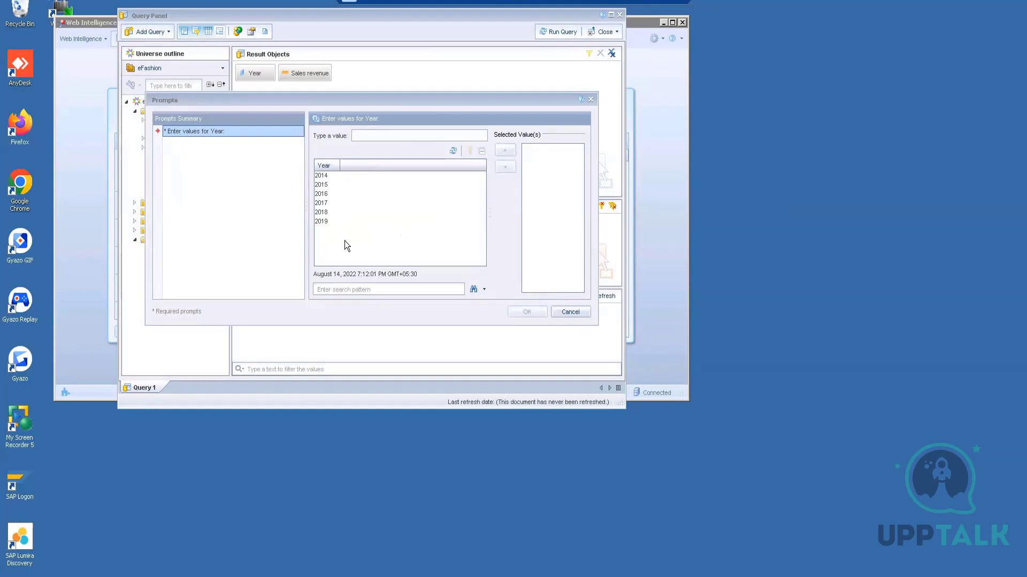
pyautogui.click(325, 177)
pyautogui.click(504, 149)
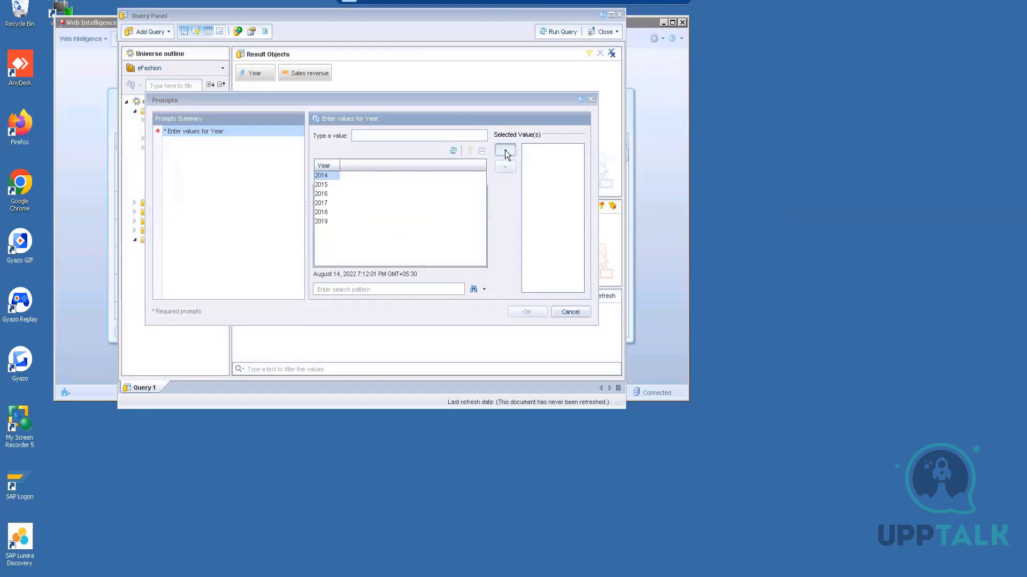
pyautogui.click(534, 310)
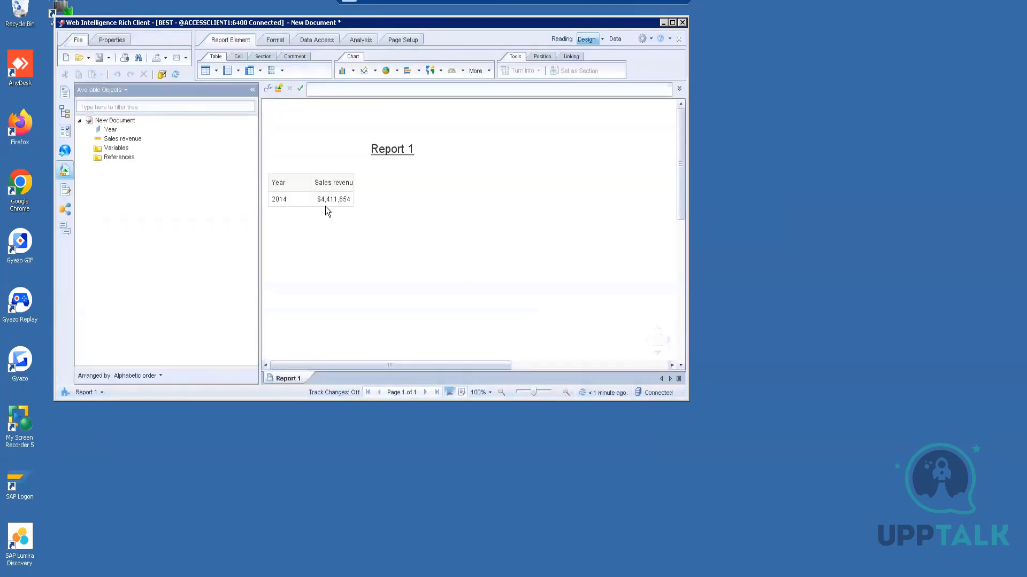
# Step: Auto-fit the Sales revenue column in the Report 1 table so its header fits
pyautogui.click(316, 199)
pyautogui.click(338, 199)
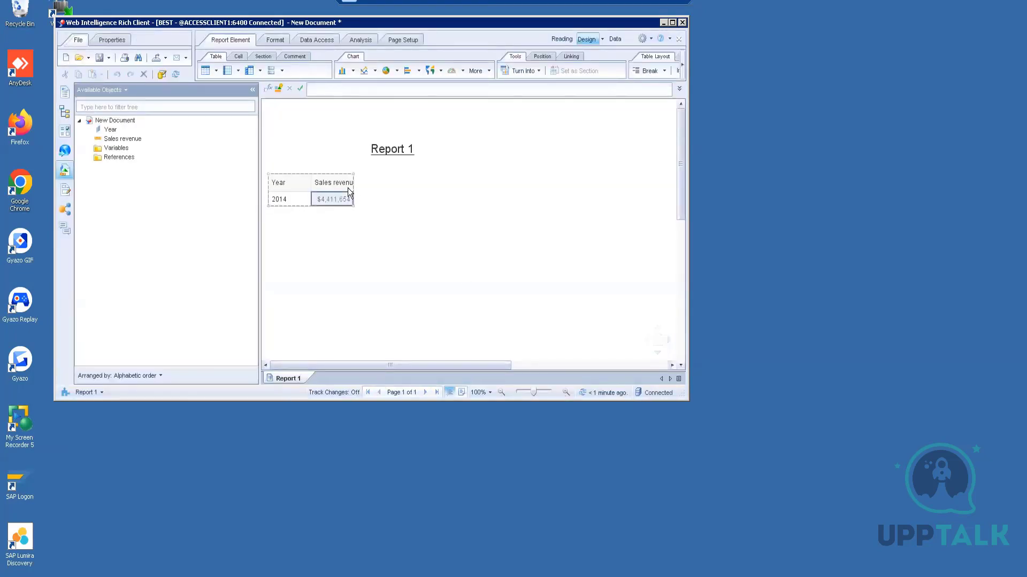
pyautogui.doubleClick(353, 182)
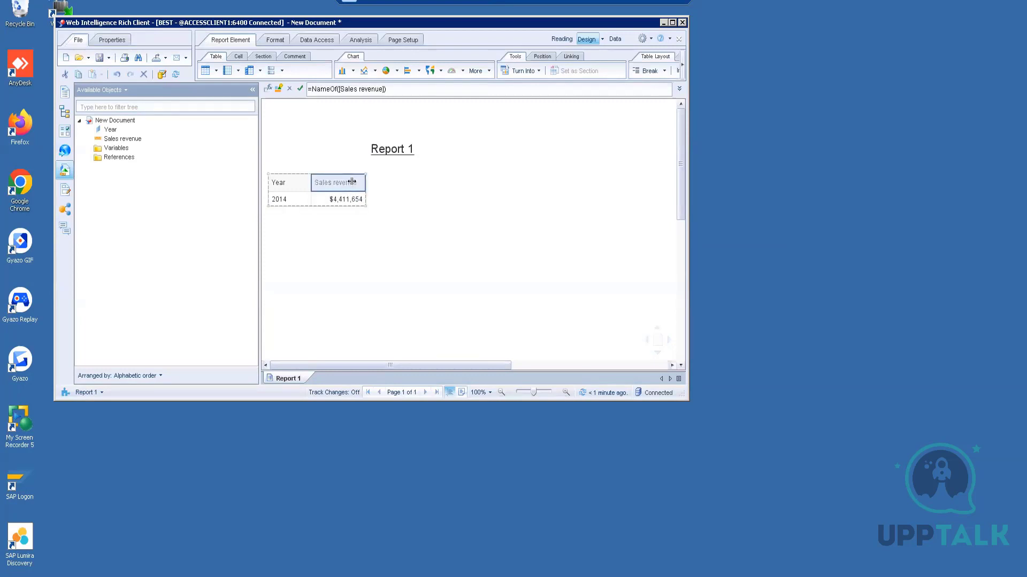
# Step: Refresh the report data with 2016 added to 2014 in the Year prompt
pyautogui.click(307, 40)
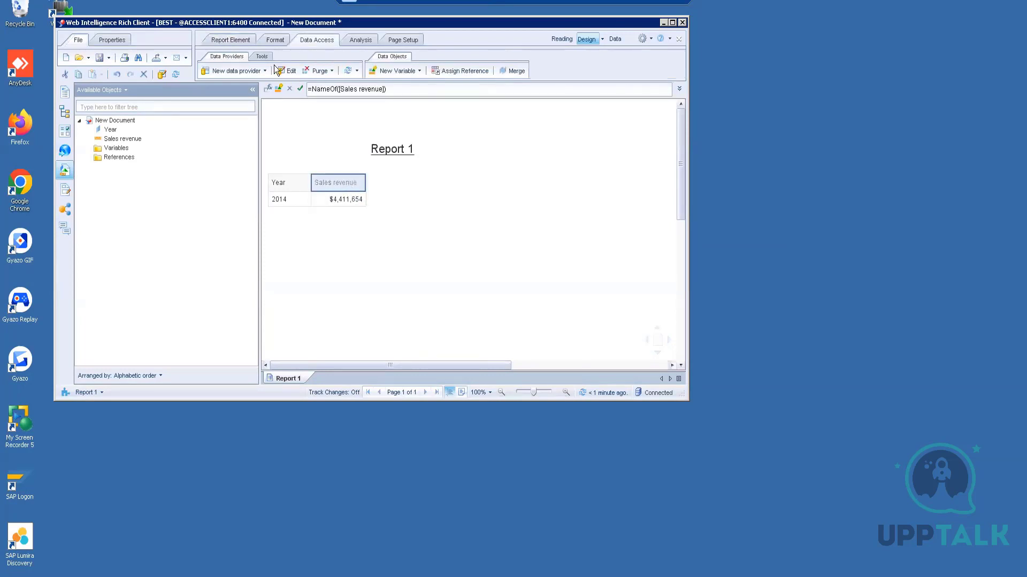
pyautogui.click(523, 291)
pyautogui.click(177, 76)
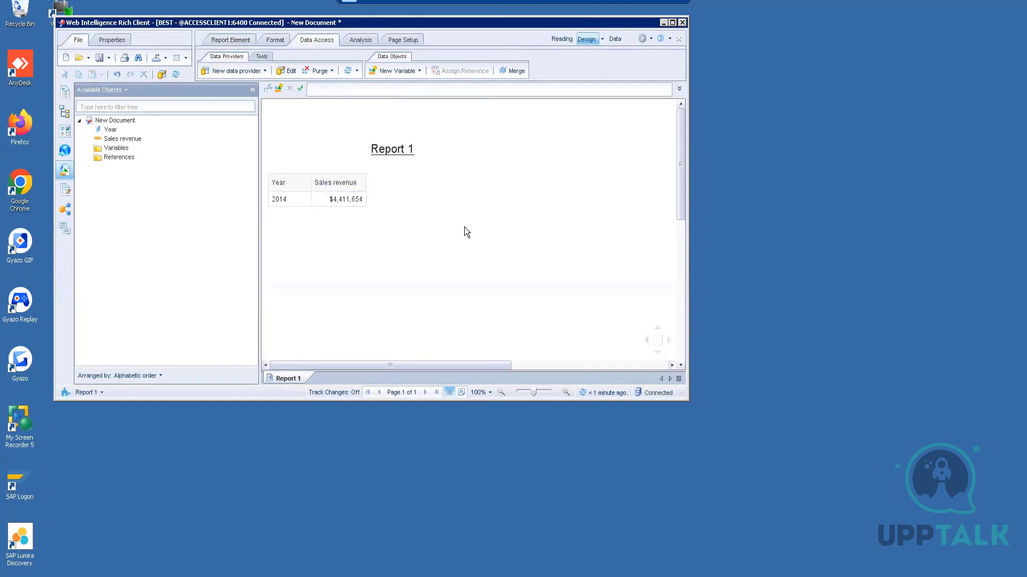
pyautogui.click(328, 194)
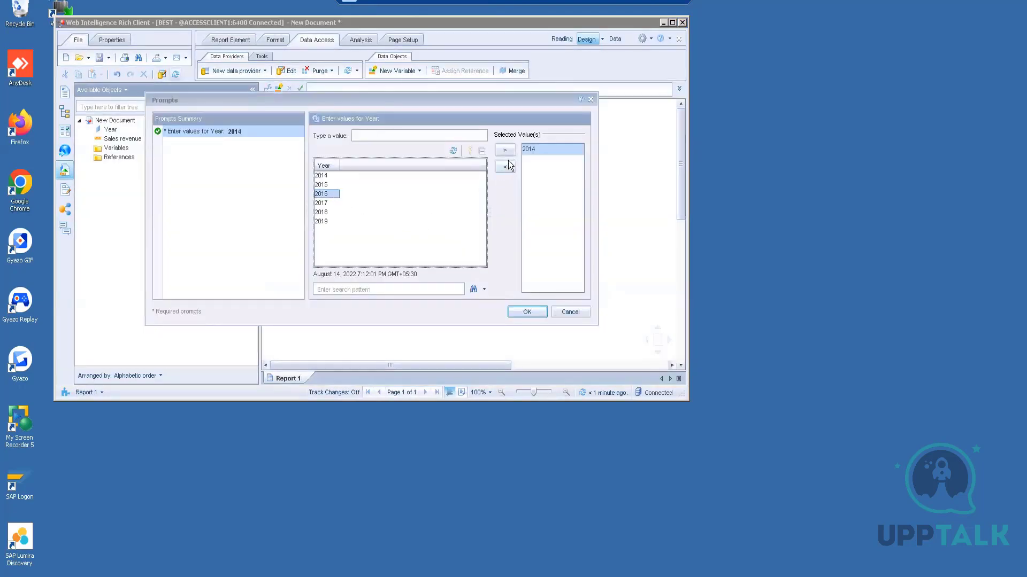
pyautogui.click(504, 150)
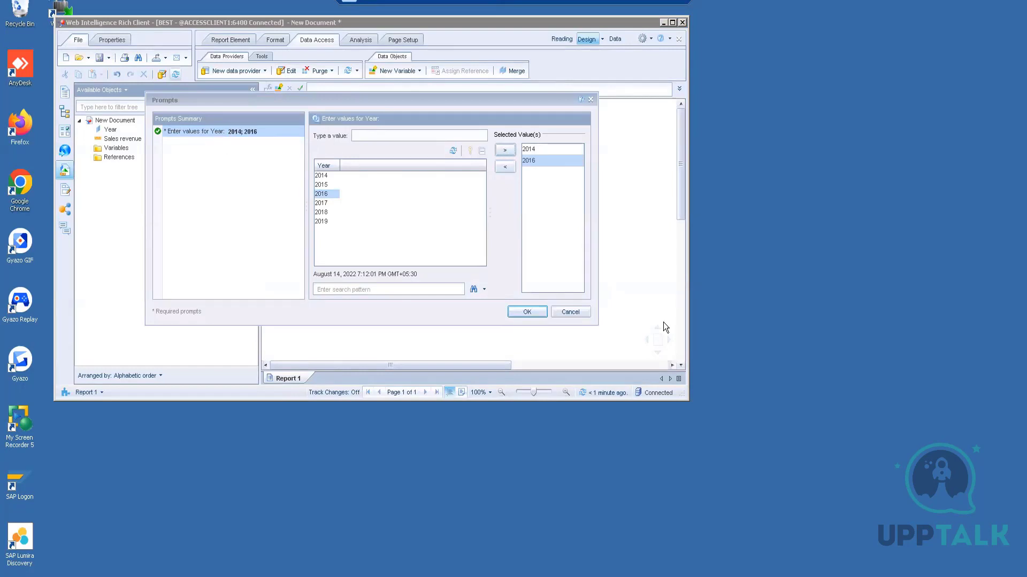
pyautogui.click(533, 313)
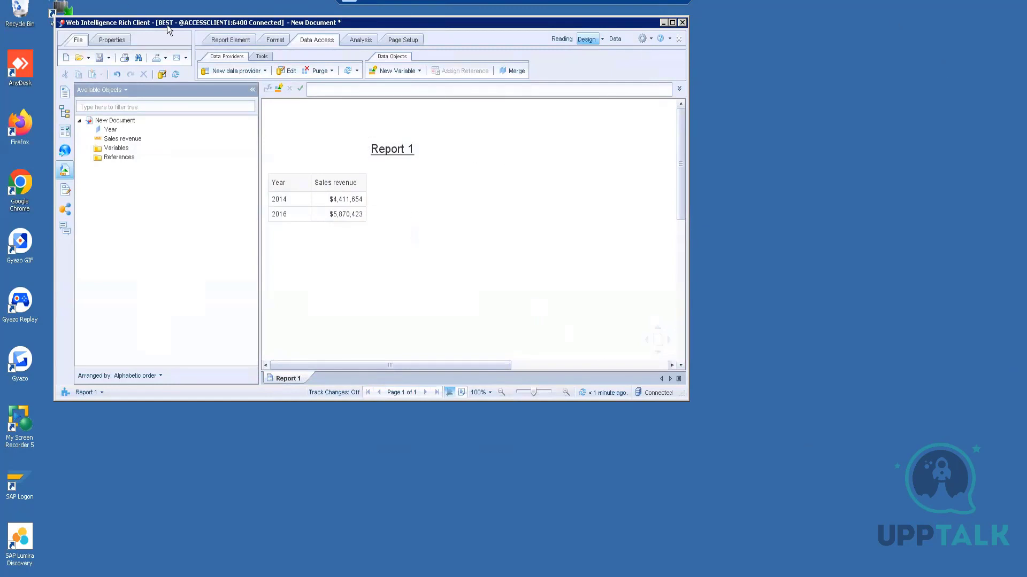
# Step: Maximize the report window and collapse the Available Objects list to widen the report area
pyautogui.moveTo(488, 21); pyautogui.dragTo(488, 91)
pyautogui.click(672, 92)
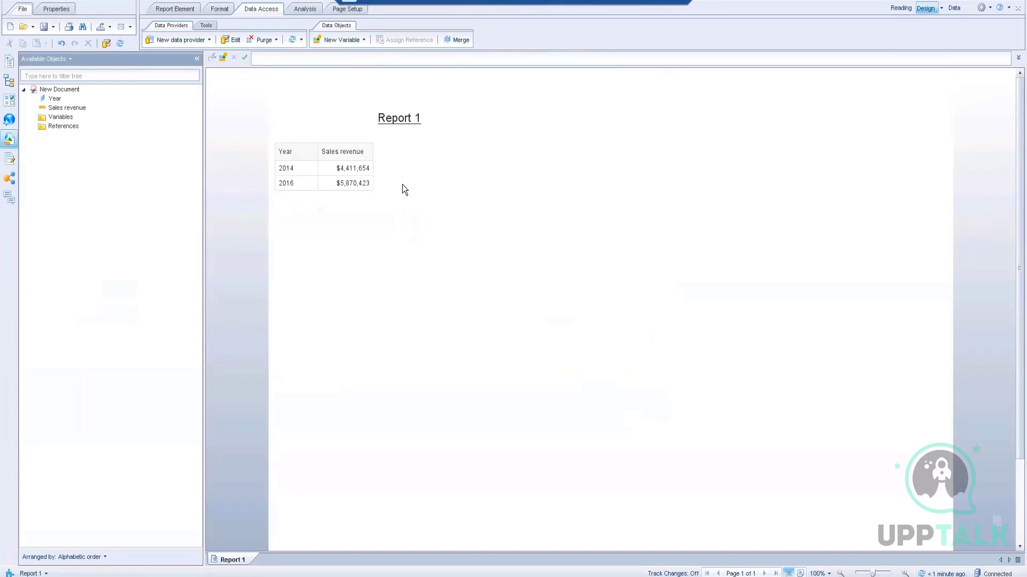
pyautogui.click(198, 57)
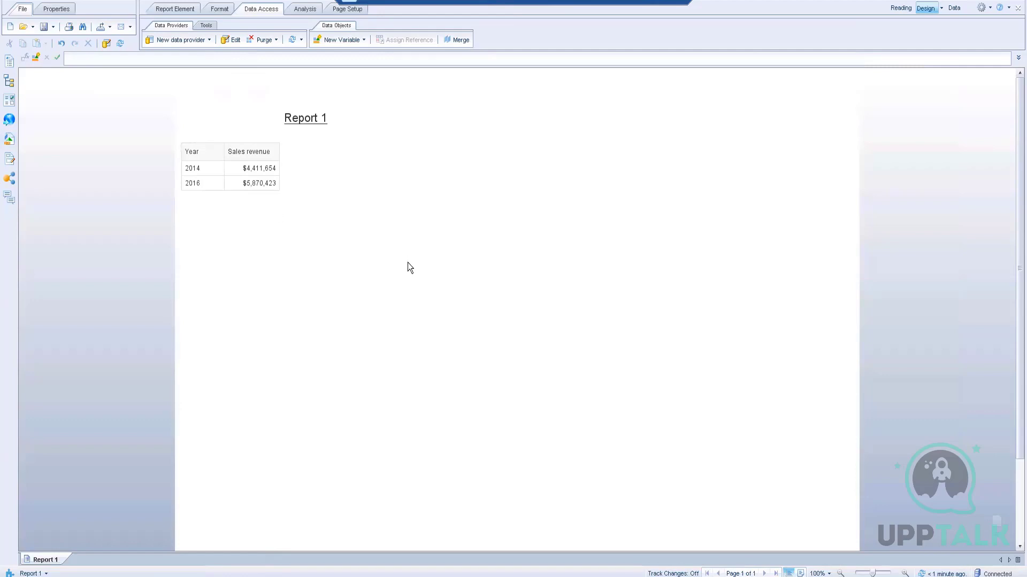
# Step: Edit the query and add State from the Store folder to the result objects
pyautogui.click(233, 41)
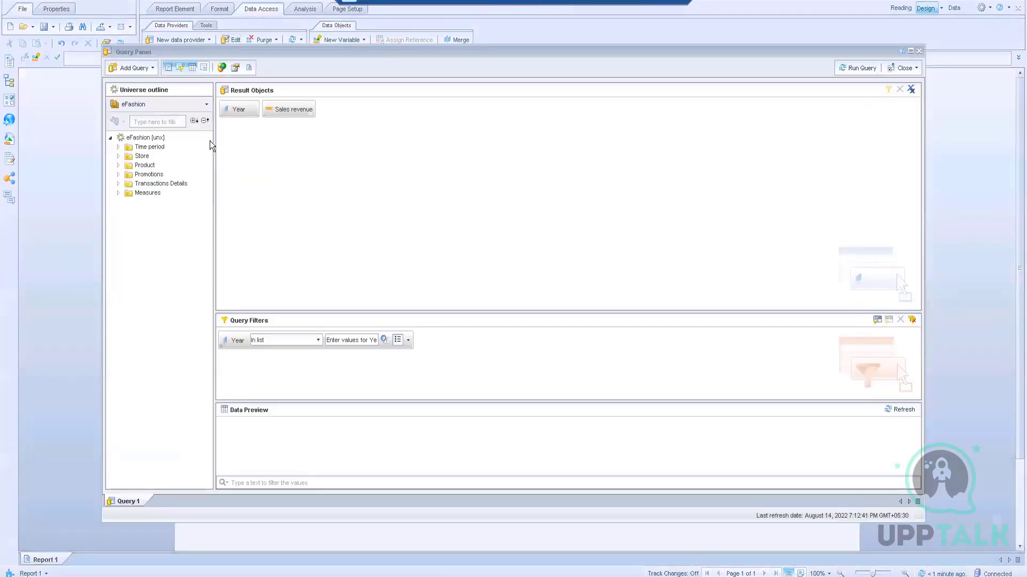
pyautogui.click(118, 156)
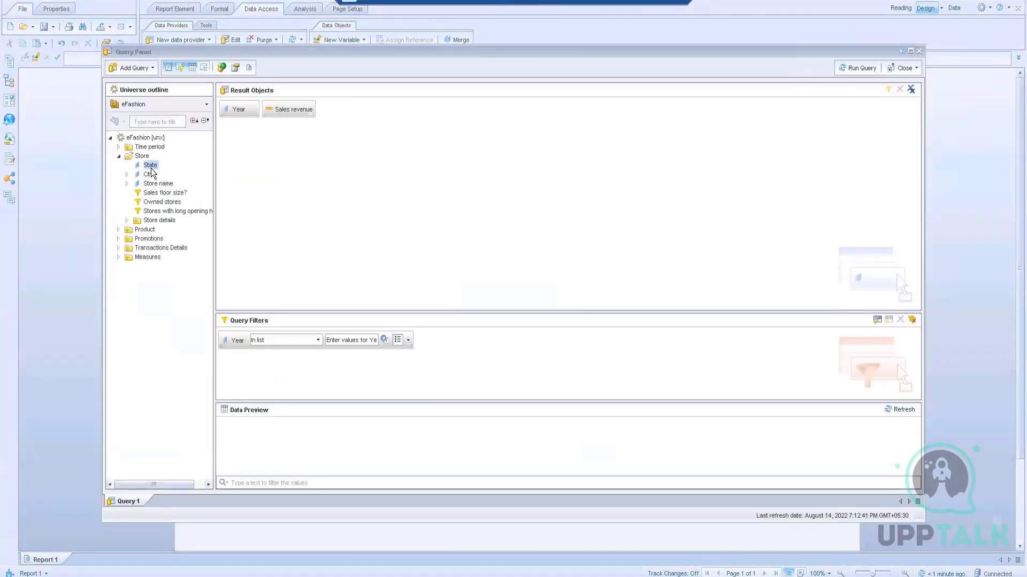
pyautogui.moveTo(151, 167); pyautogui.dragTo(416, 145)
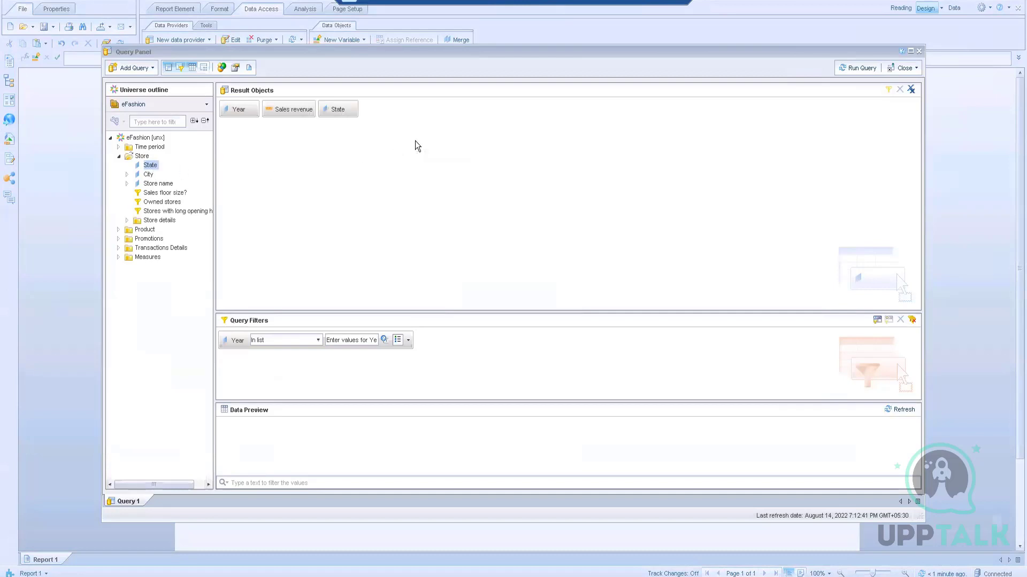
# Step: Replace the Year query filter with a State filter that uses the In list operator and a prompt
pyautogui.click(231, 342)
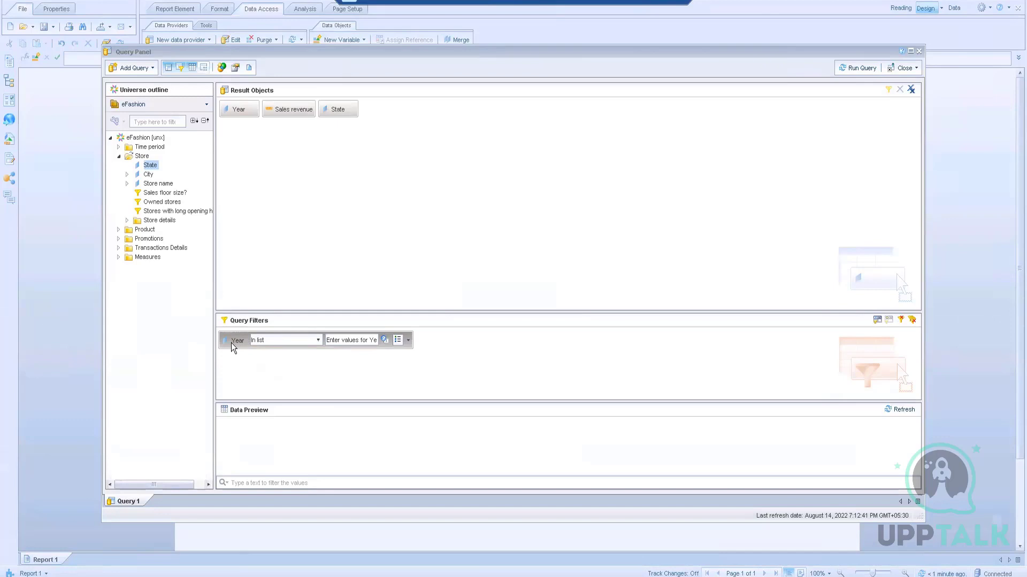
pyautogui.click(900, 320)
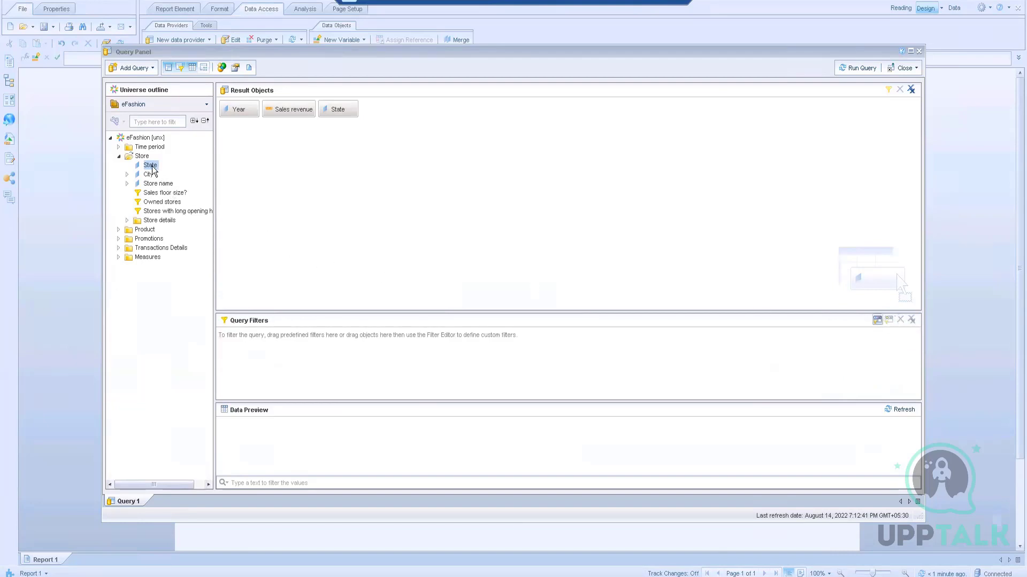
pyautogui.moveTo(152, 169); pyautogui.dragTo(272, 345)
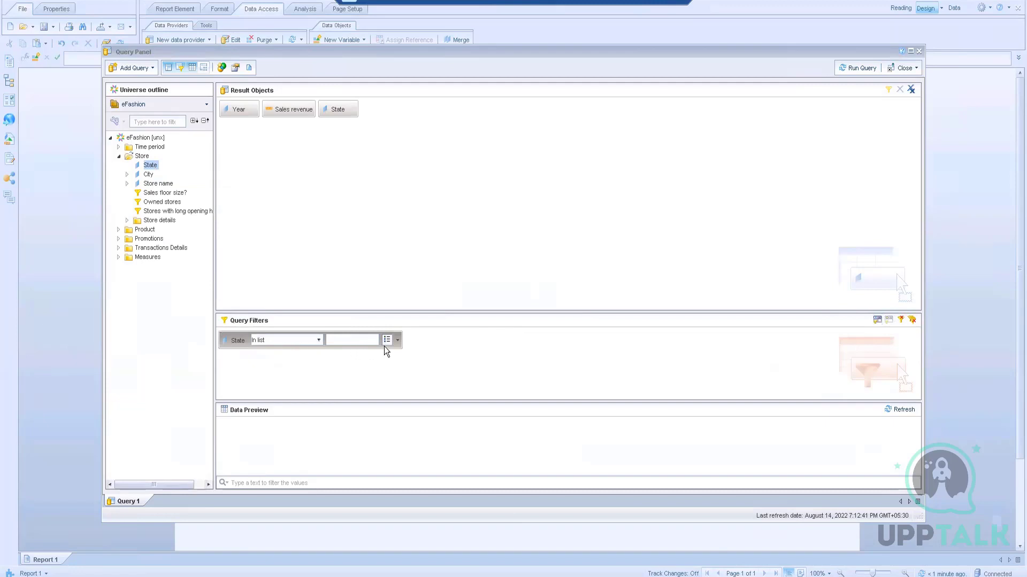
pyautogui.click(397, 340)
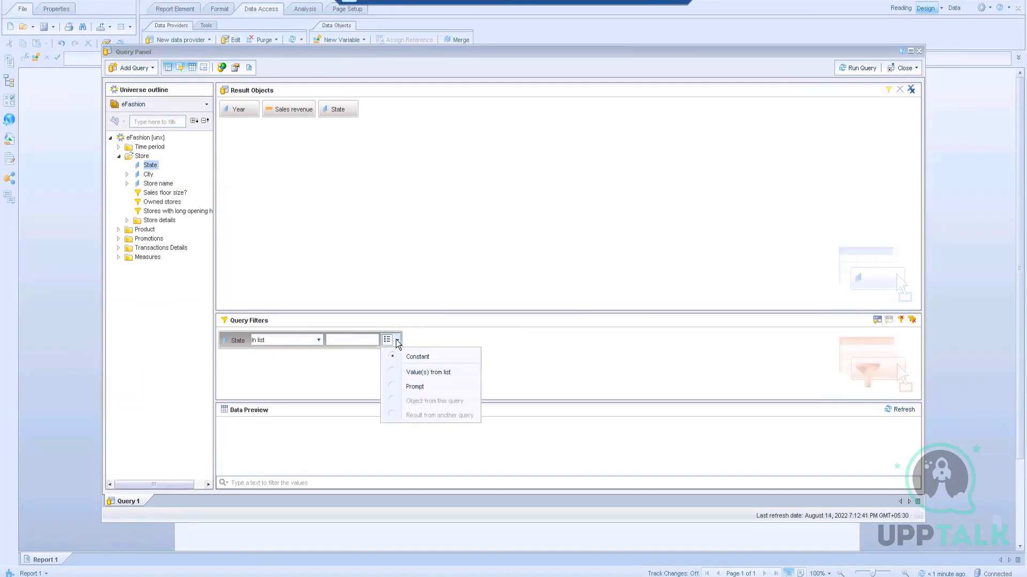
pyautogui.click(414, 390)
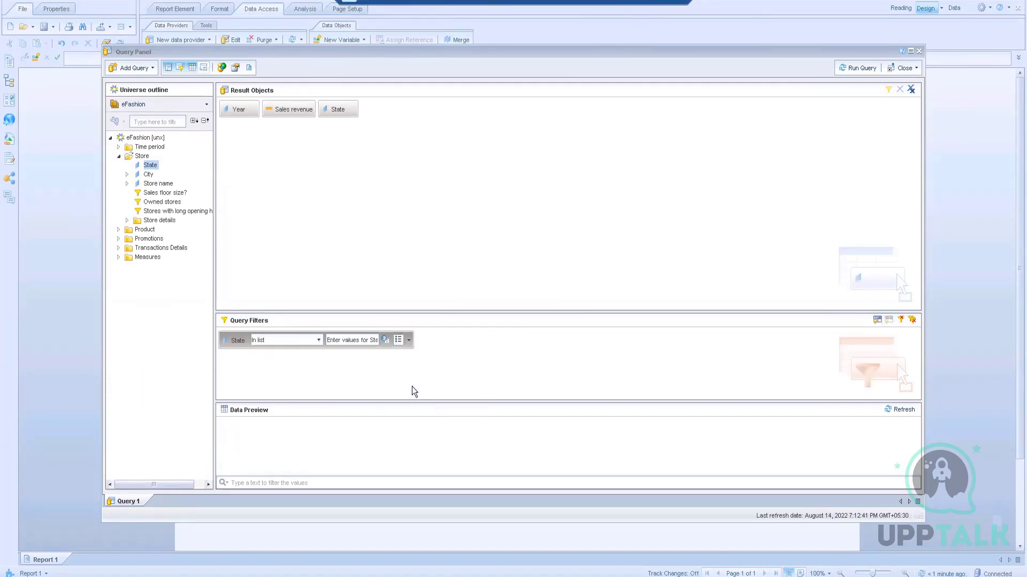
# Step: Run the query with Florida as the State prompt value
pyautogui.click(854, 70)
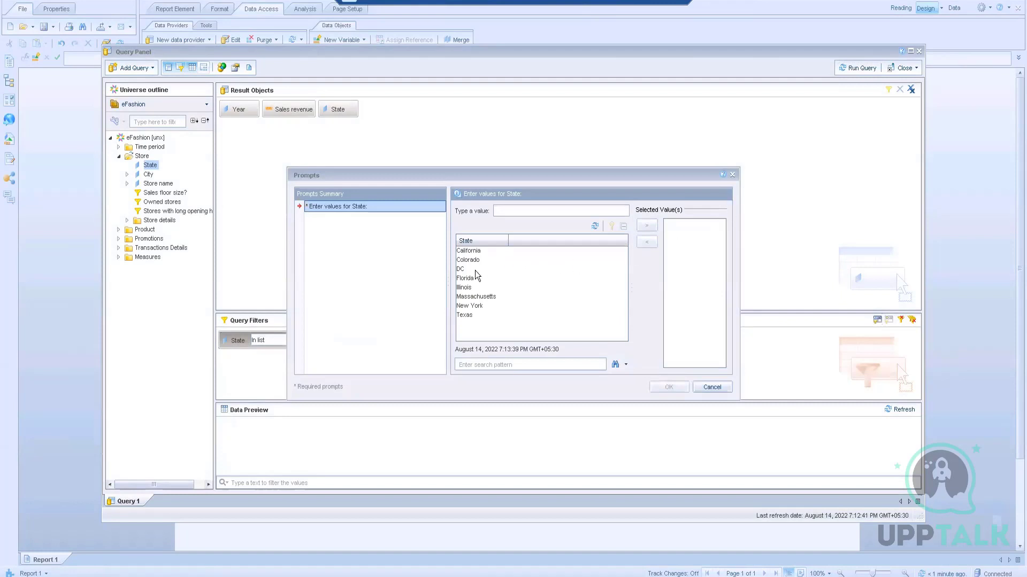
pyautogui.click(469, 279)
pyautogui.click(649, 225)
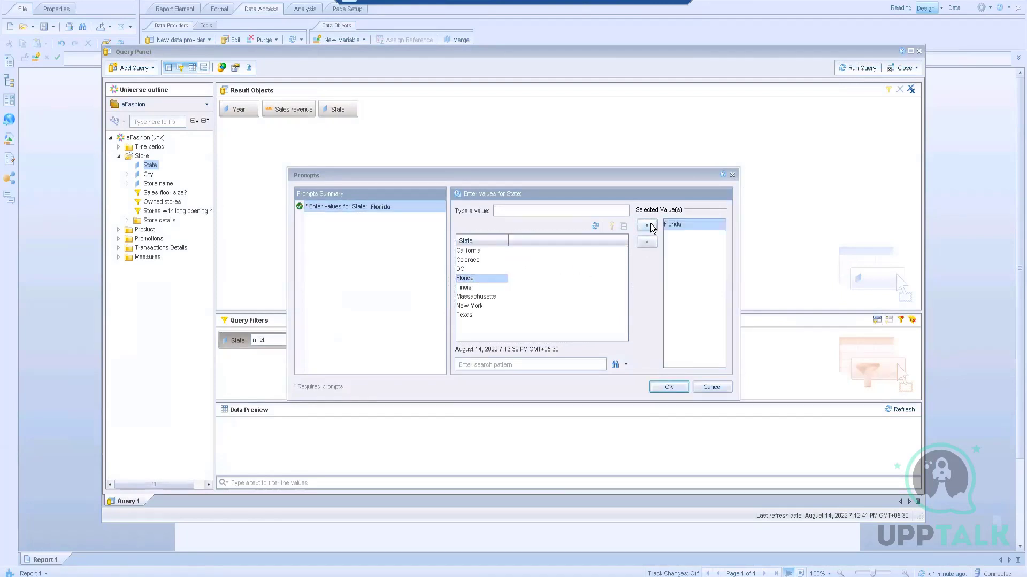
pyautogui.click(658, 386)
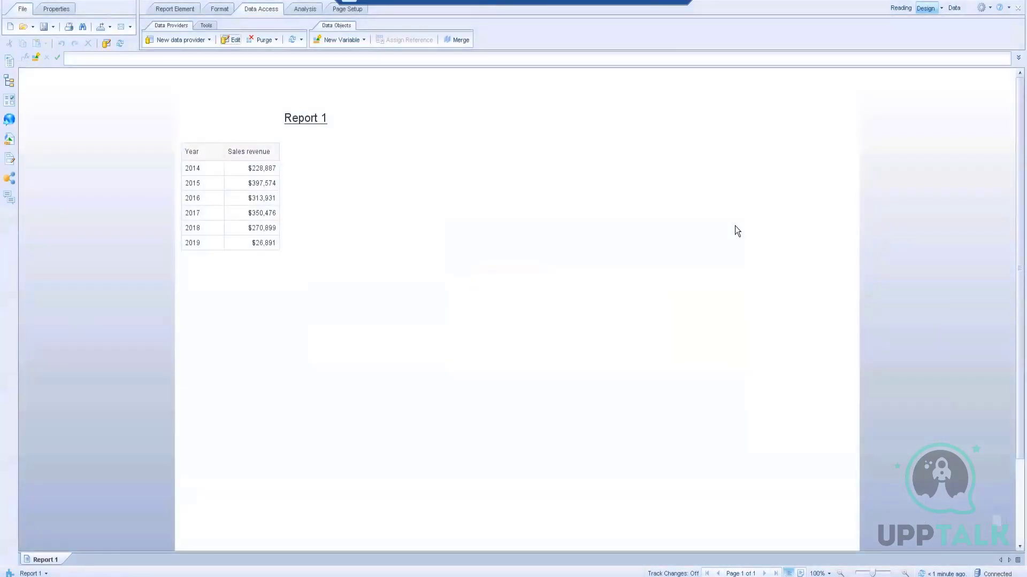
# Step: Insert State from the available objects as a column between Year and Sales revenue in the report table
pyautogui.click(9, 139)
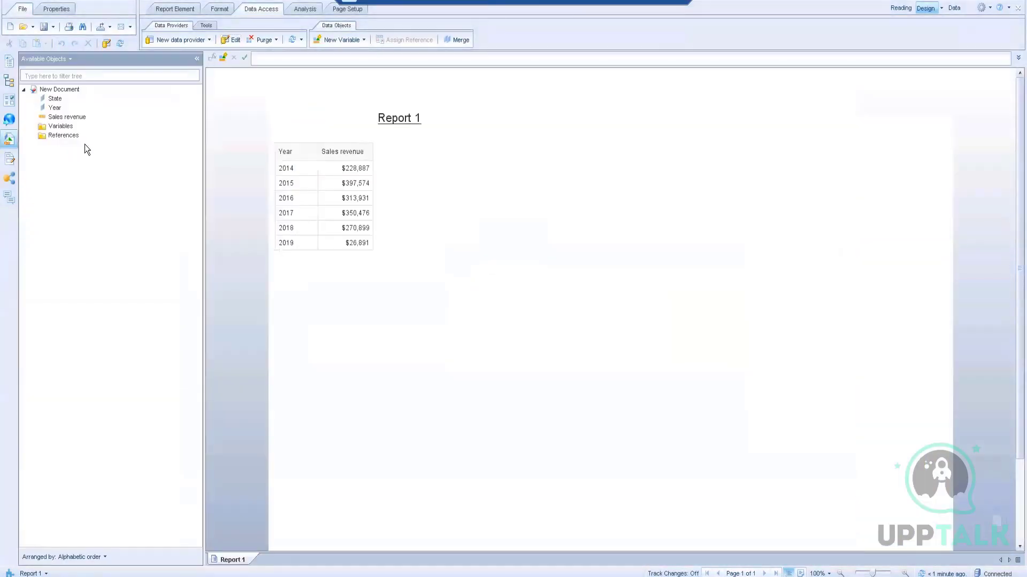
pyautogui.moveTo(57, 99)
pyautogui.mouseDown()
pyautogui.moveTo(281, 166)
pyautogui.moveTo(317, 152)
pyautogui.mouseUp()
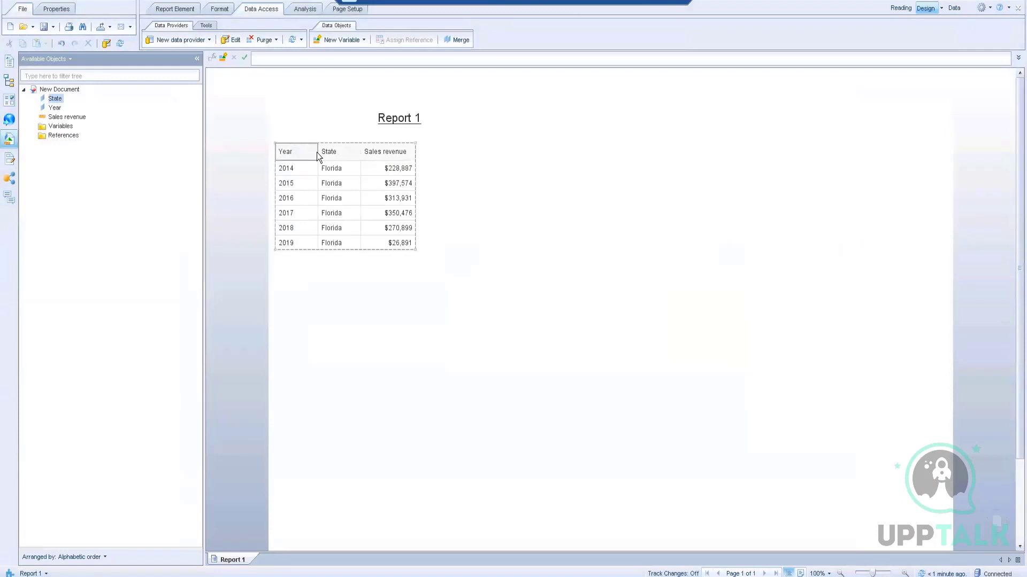
pyautogui.click(331, 318)
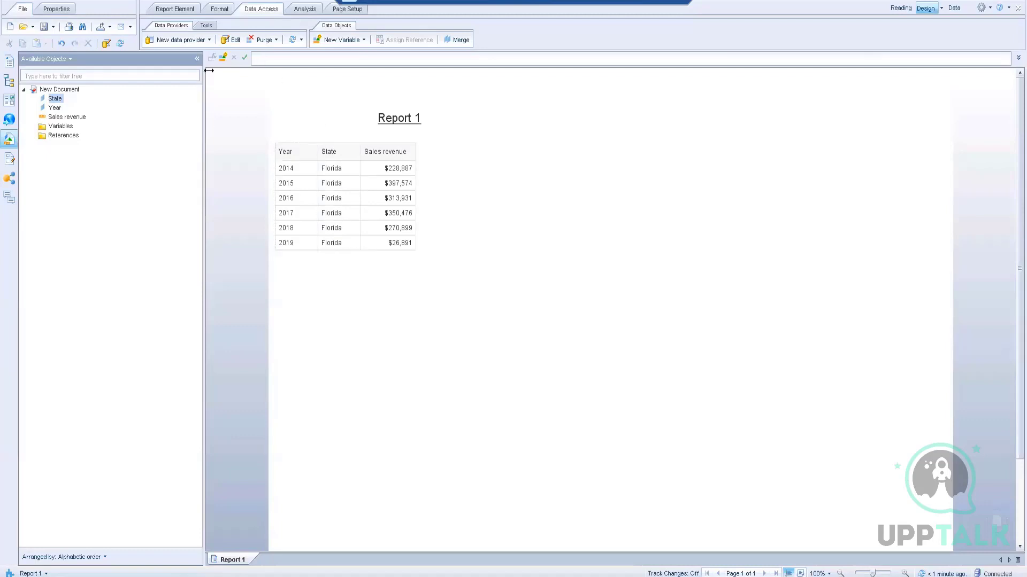
# Step: View the report filter options for Report 1 and its vertical table Block 1, closing them without adding a filter
pyautogui.click(305, 10)
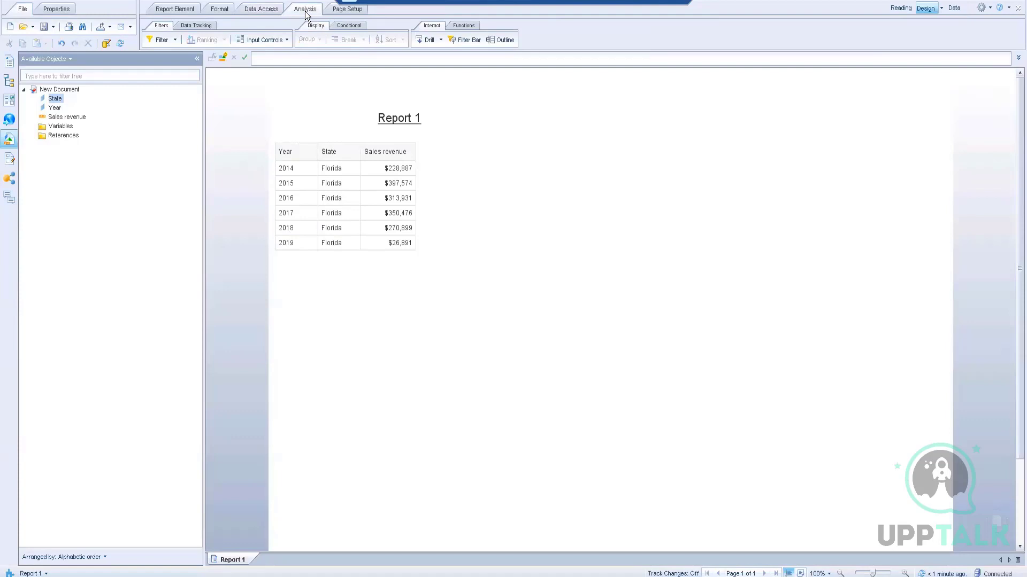
pyautogui.click(196, 60)
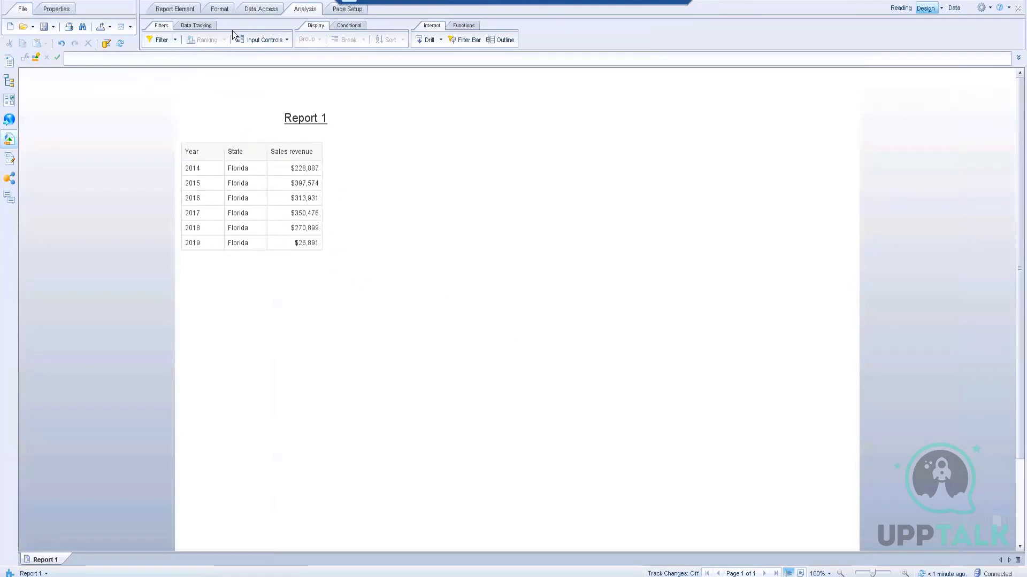
pyautogui.click(175, 40)
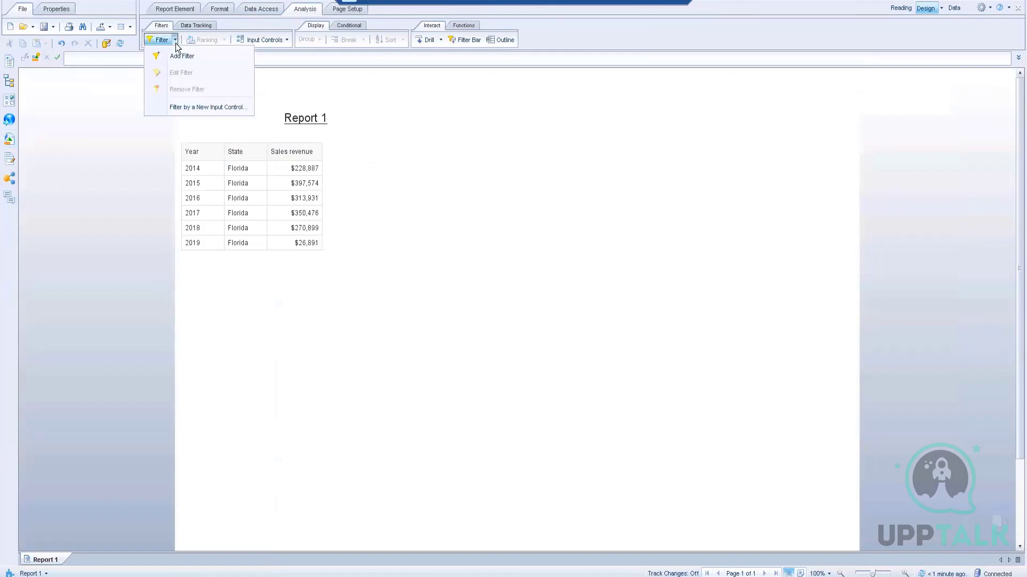
pyautogui.click(176, 59)
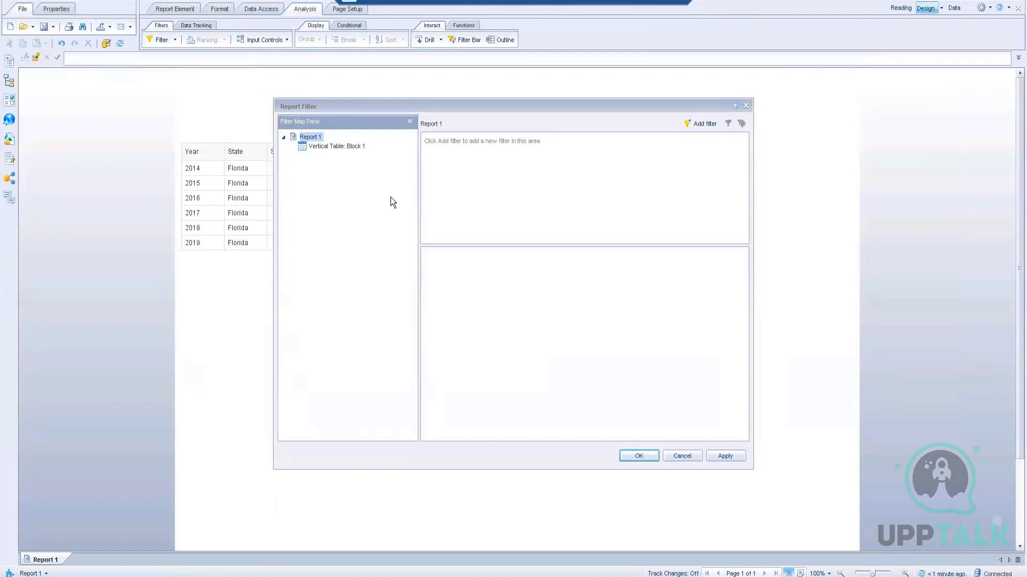
pyautogui.click(320, 147)
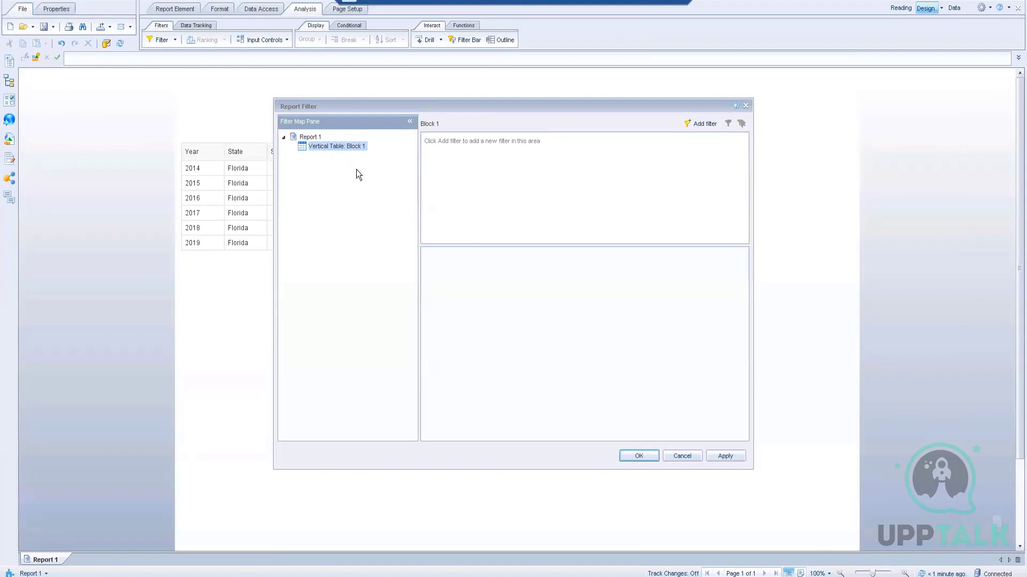
pyautogui.click(683, 456)
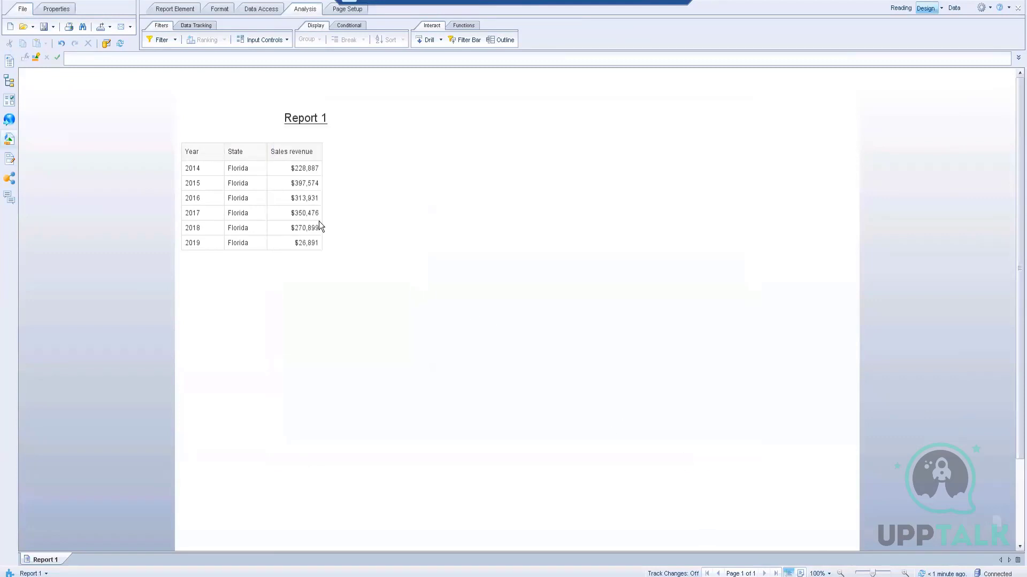
# Step: Remove the Year column from the report table, leaving State and Sales revenue
pyautogui.rightClick(246, 137)
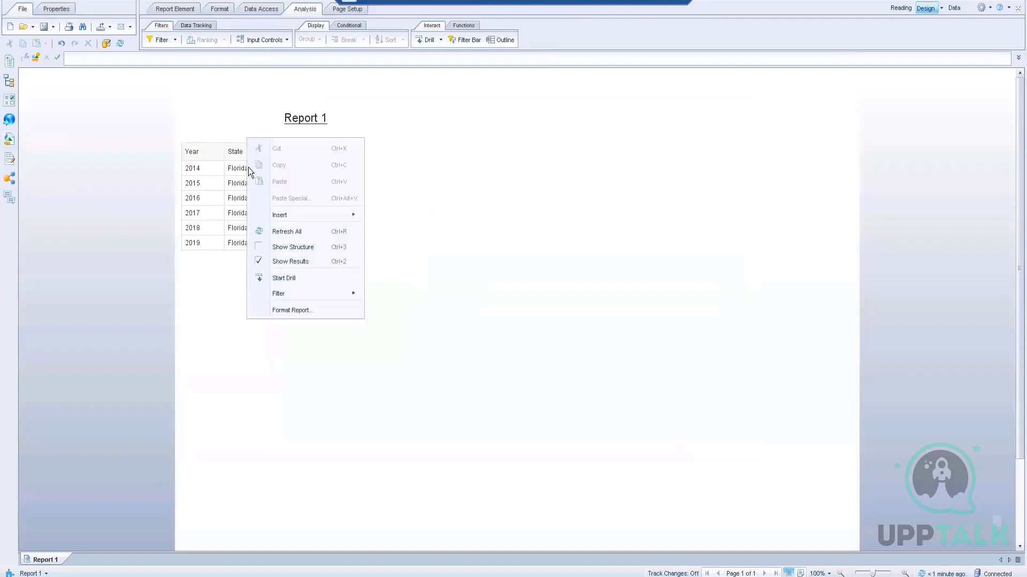
pyautogui.click(216, 184)
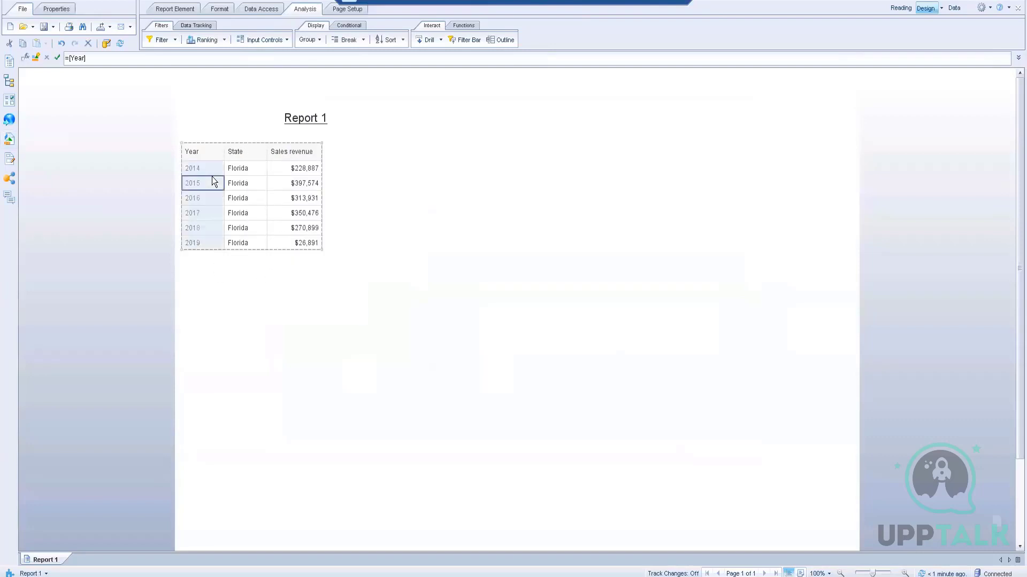
pyautogui.press('Delete')
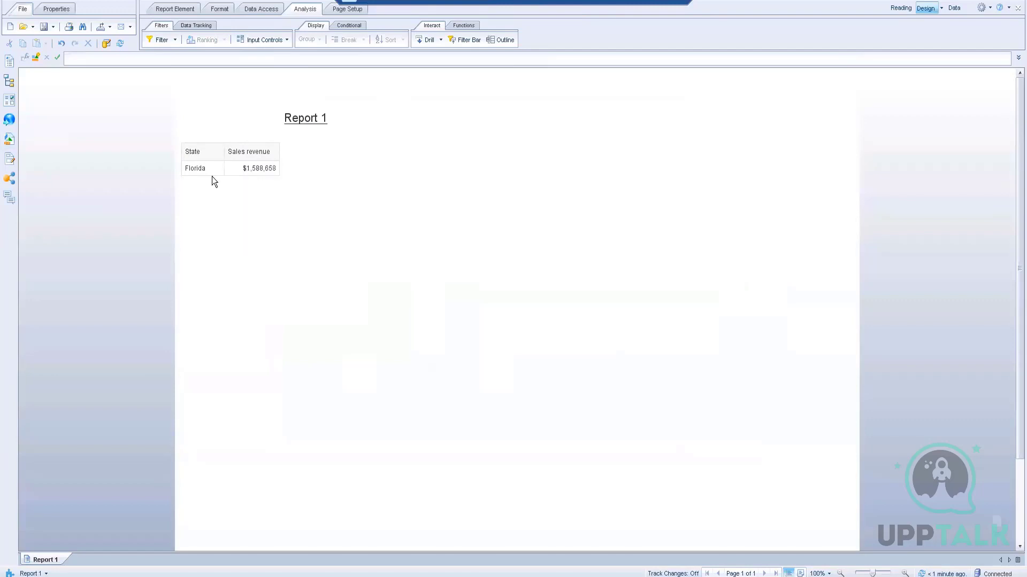
# Step: Build a second table below the State table from the available objects Year and Sales revenue
pyautogui.click(190, 175)
pyautogui.click(8, 139)
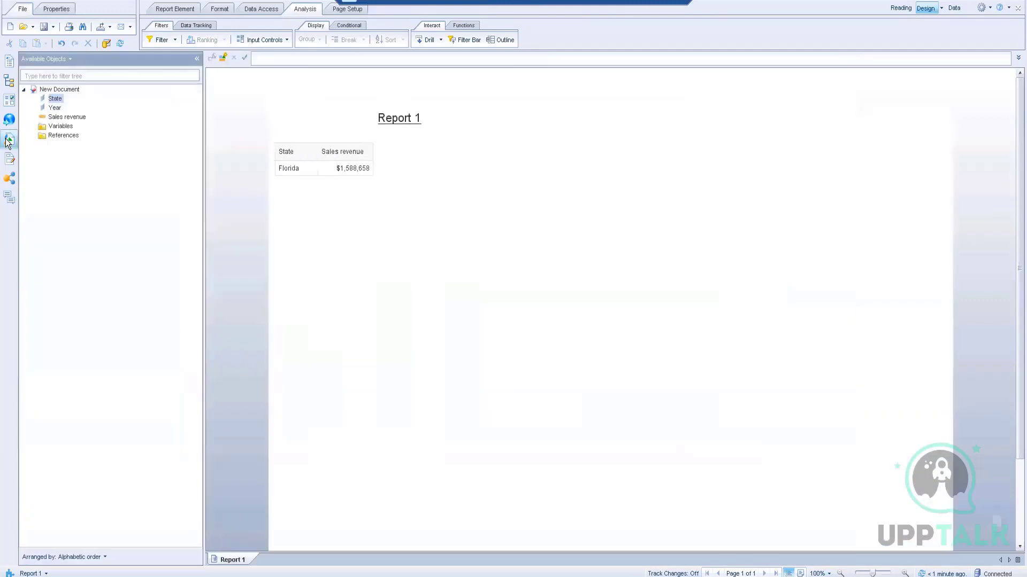
pyautogui.moveTo(59, 111); pyautogui.dragTo(385, 275)
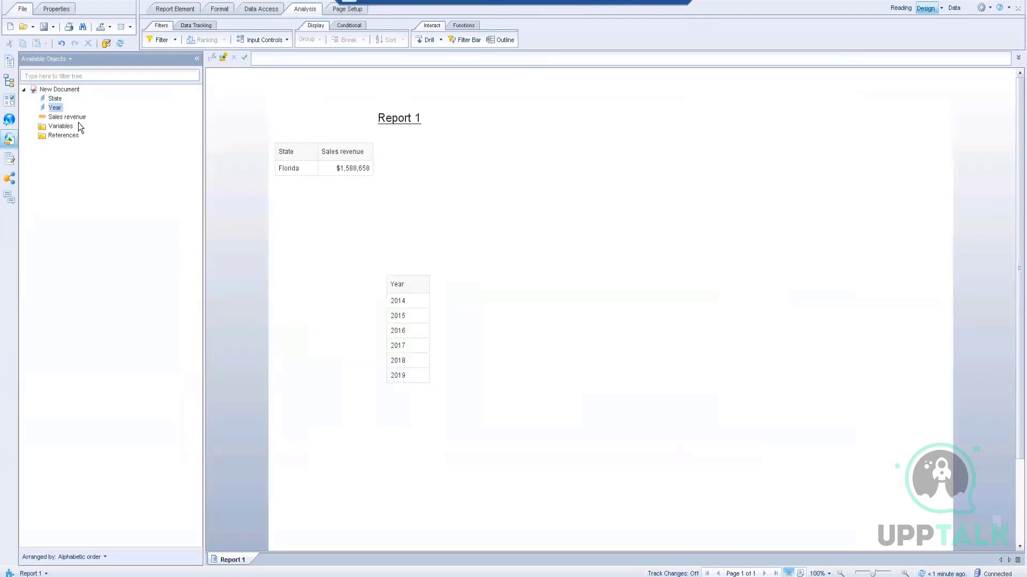
pyautogui.moveTo(67, 117); pyautogui.dragTo(428, 285)
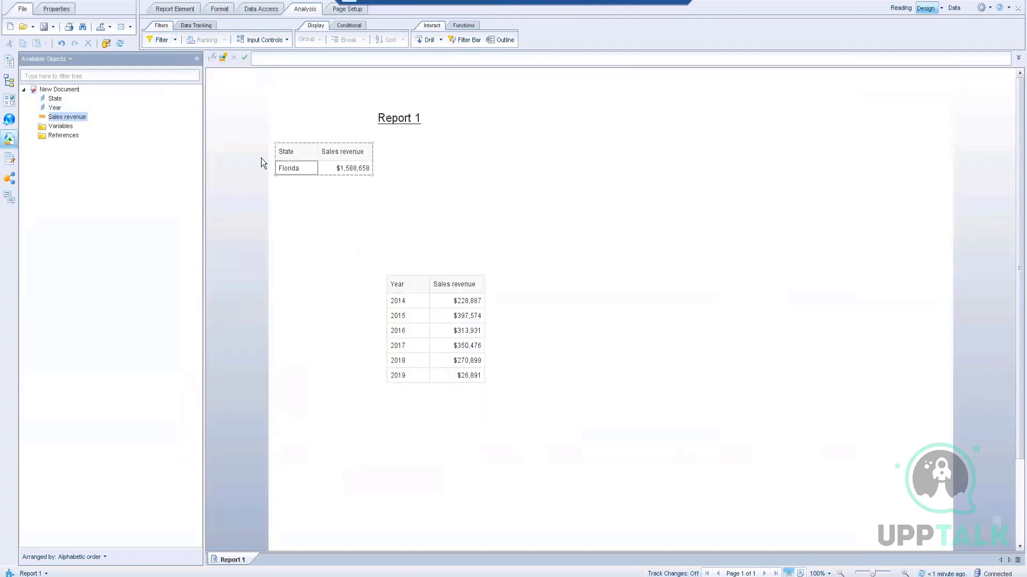
# Step: Refresh the report with California, Colorado, DC and Illinois added to Florida in the State prompt
pyautogui.click(120, 44)
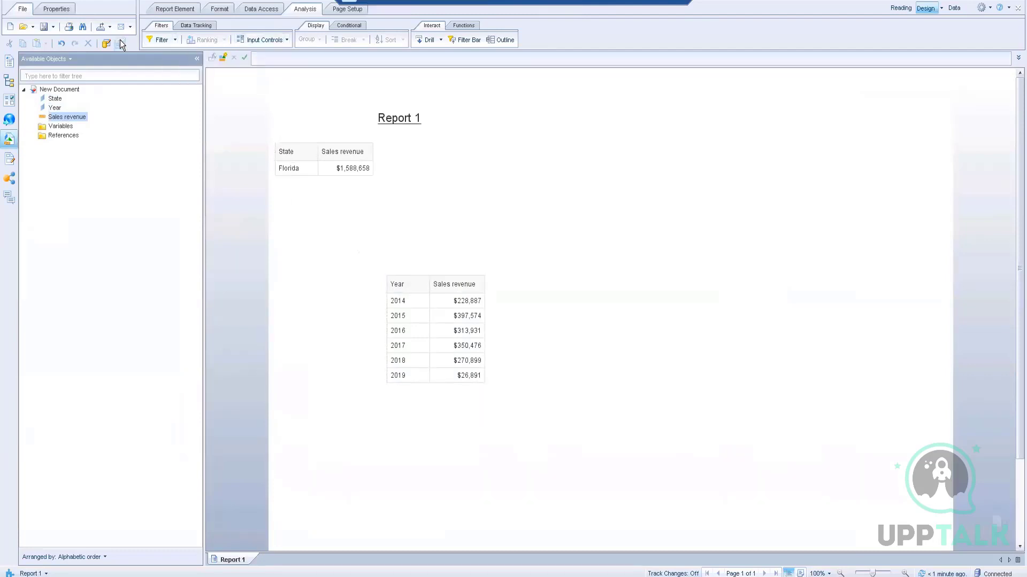
pyautogui.click(482, 250)
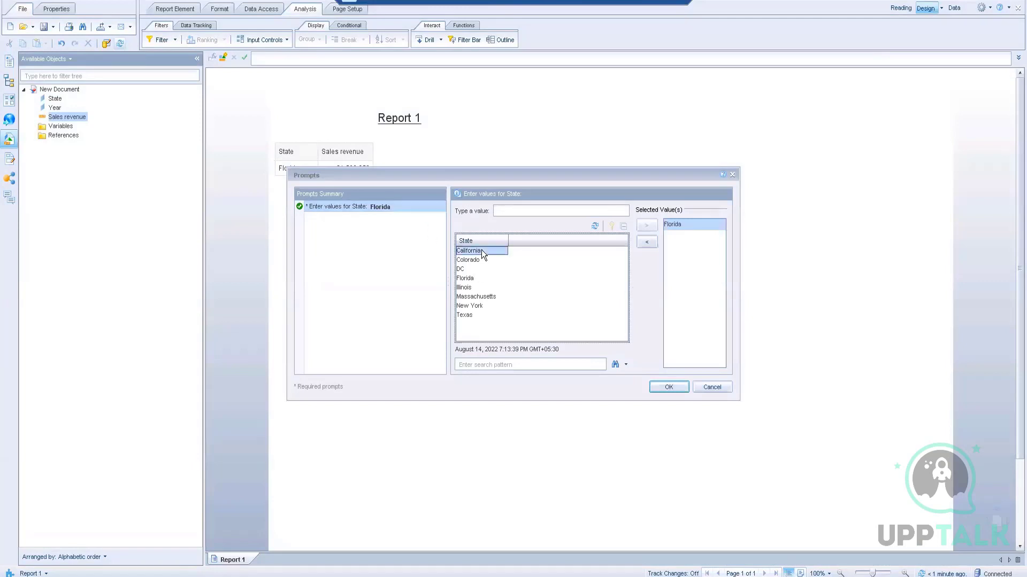
pyautogui.keyDown('shift'); pyautogui.click(475, 287); pyautogui.keyUp('shift')
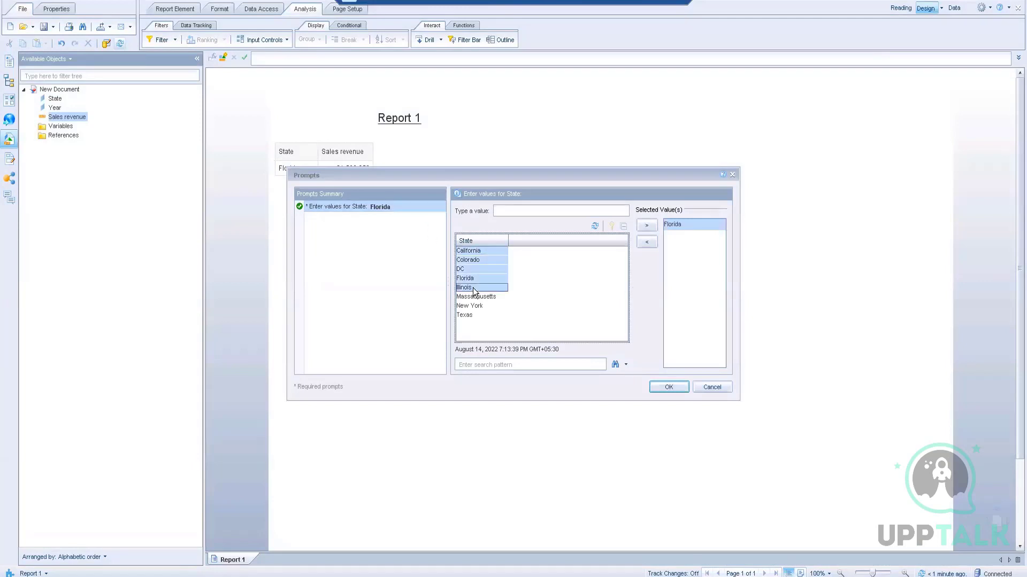
pyautogui.click(644, 225)
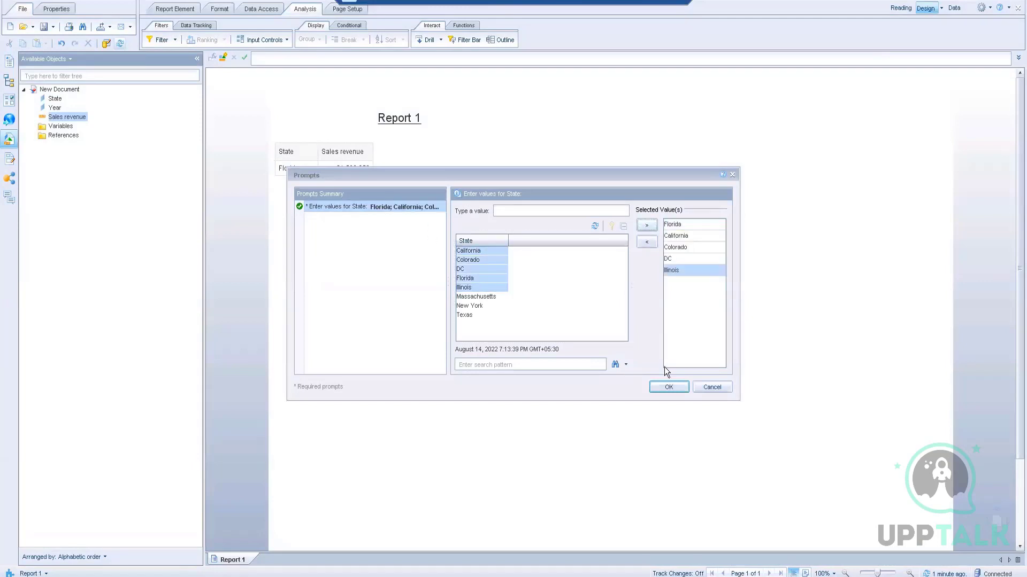
pyautogui.click(667, 385)
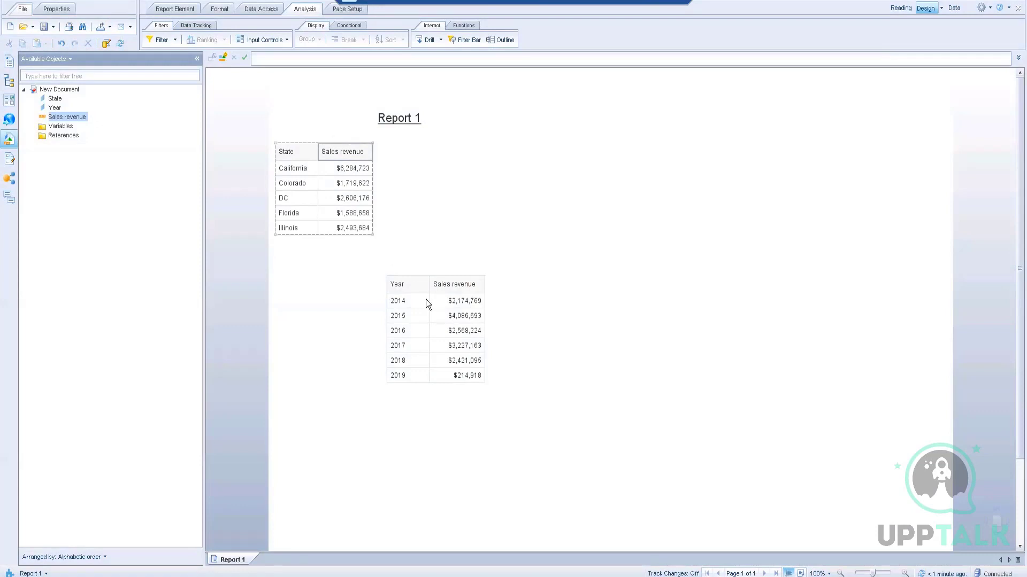
# Step: Rename the State table as State-wise Sales Revenue in its table format settings
pyautogui.rightClick(333, 140)
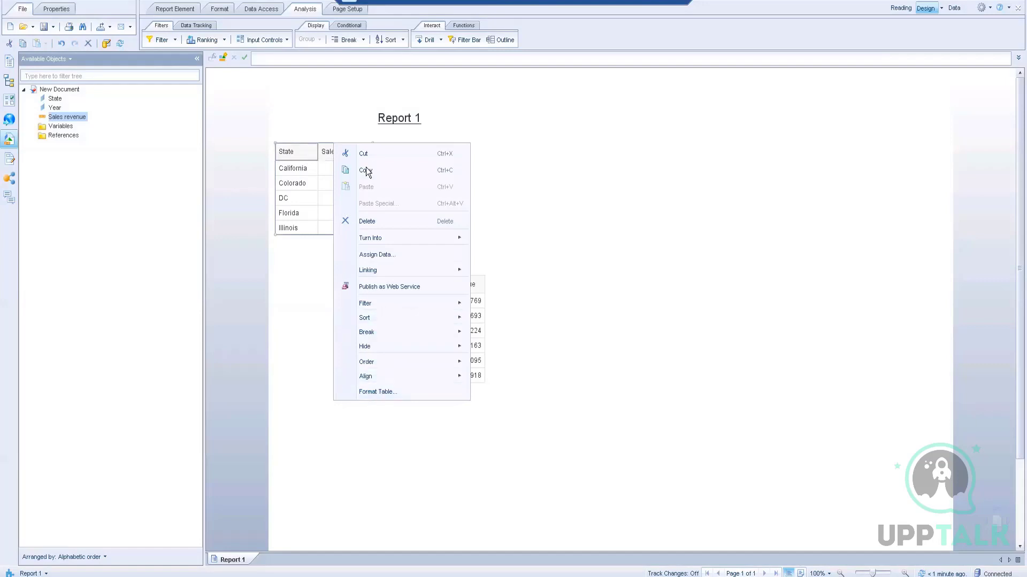
pyautogui.click(376, 455)
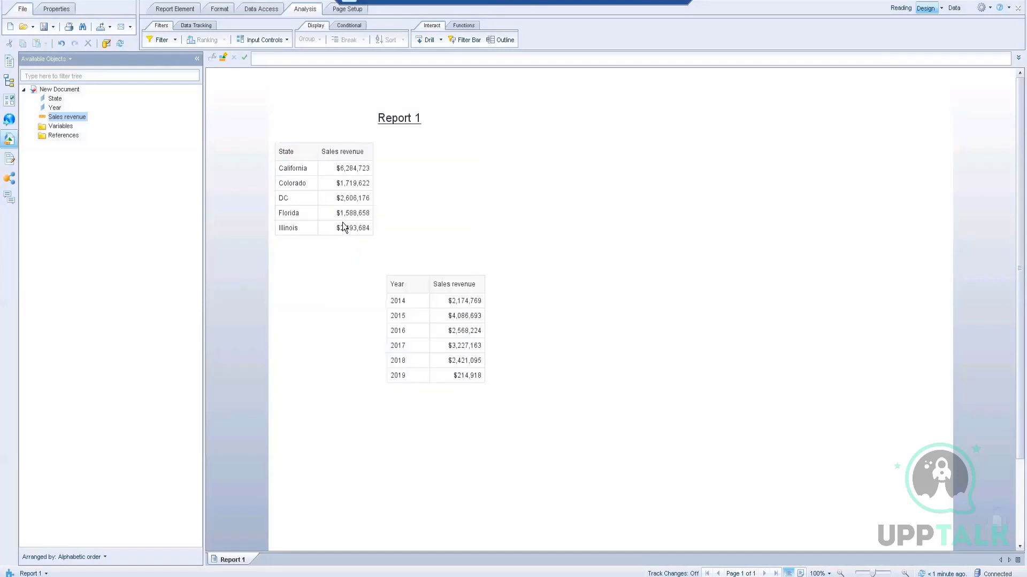
pyautogui.click(342, 154)
pyautogui.rightClick(351, 138)
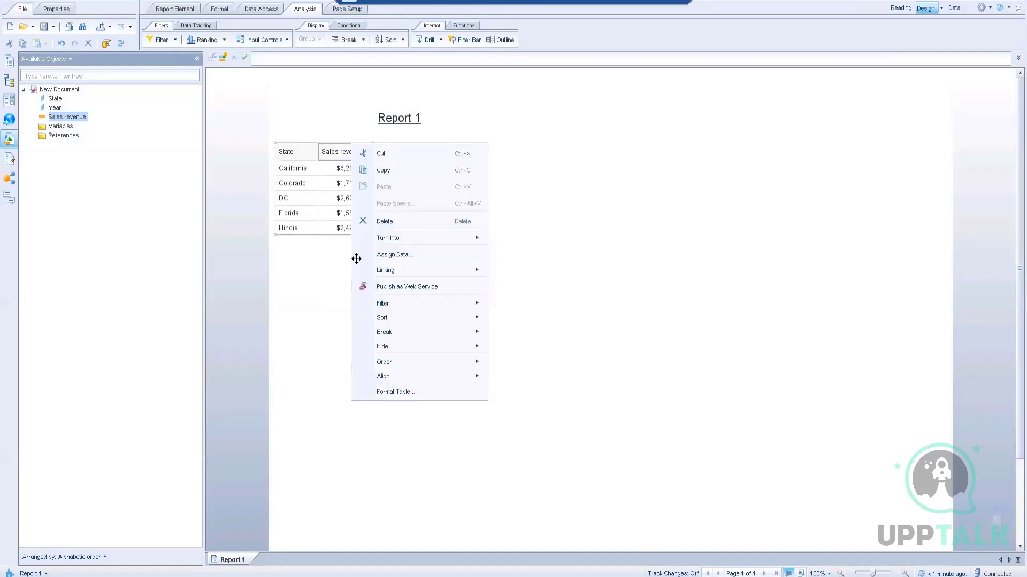
pyautogui.click(391, 390)
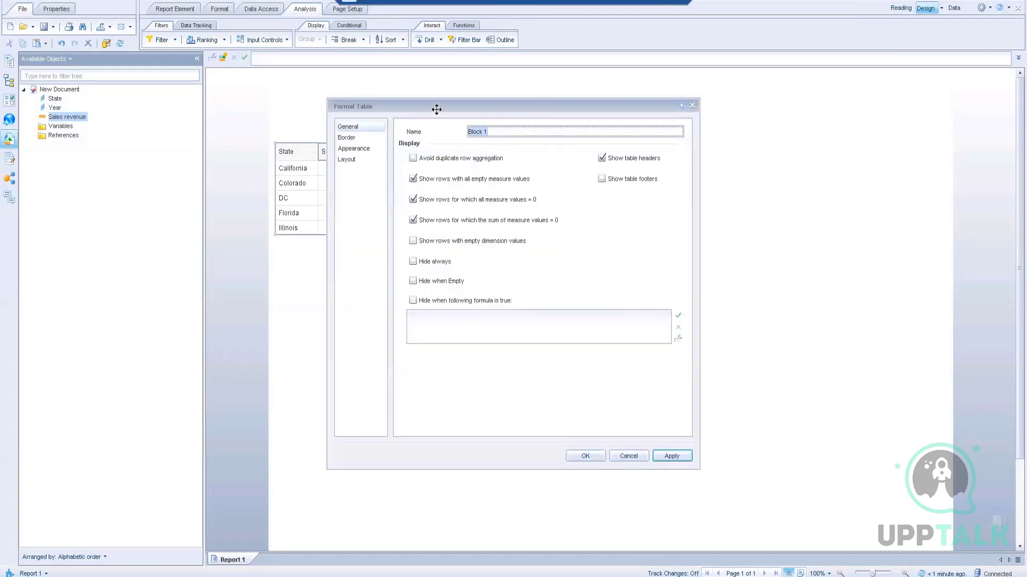
pyautogui.write('Sa')
pyautogui.press('BackSpace')
pyautogui.press('BackSpace')
pyautogui.write('tatewise Sales REvenue')
pyautogui.click(517, 132)
pyautogui.press('BackSpace')
pyautogui.write('e')
pyautogui.click(484, 132)
pyautogui.write('-')
# Step: Review the State table's border and appearance settings, and set its horizontal position to 1 cm from the Left of Report
pyautogui.moveTo(520, 112); pyautogui.dragTo(690, 111)
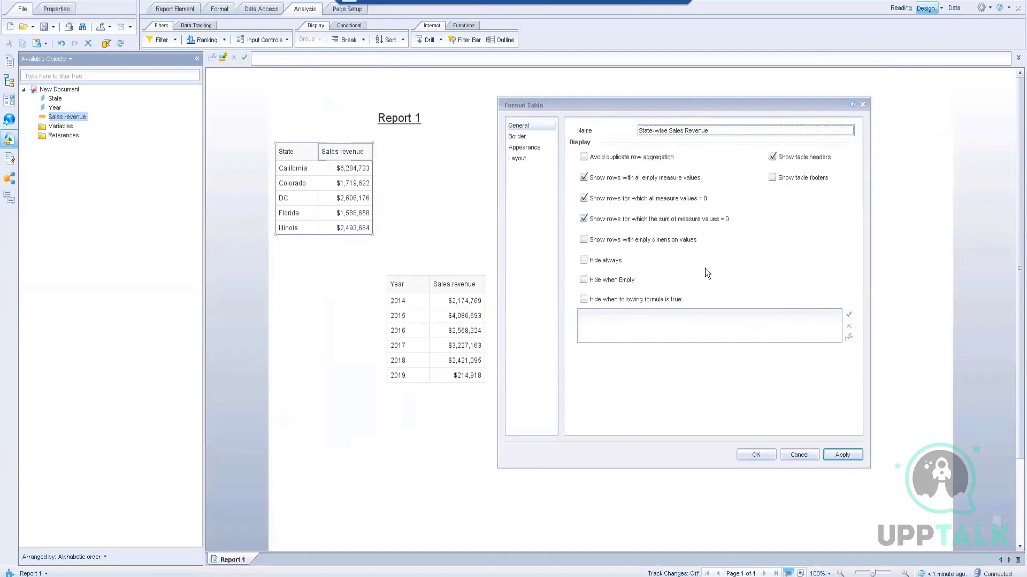
pyautogui.click(514, 138)
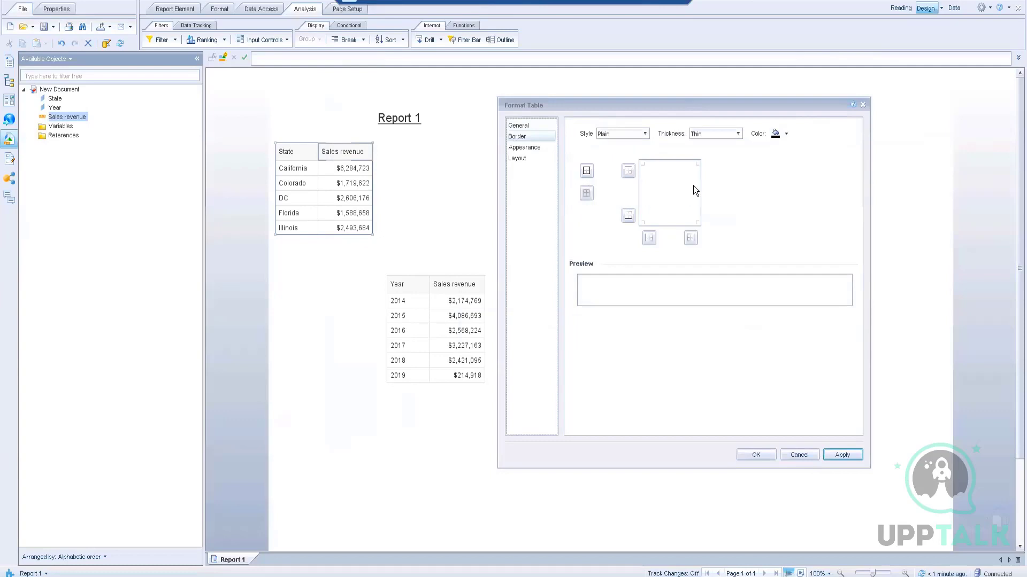
pyautogui.click(526, 151)
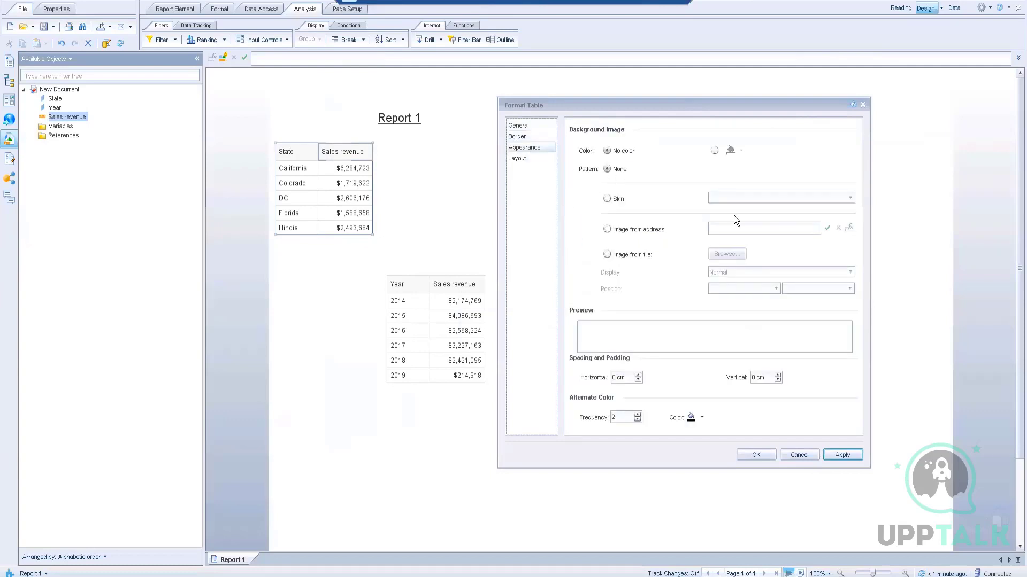
pyautogui.click(519, 159)
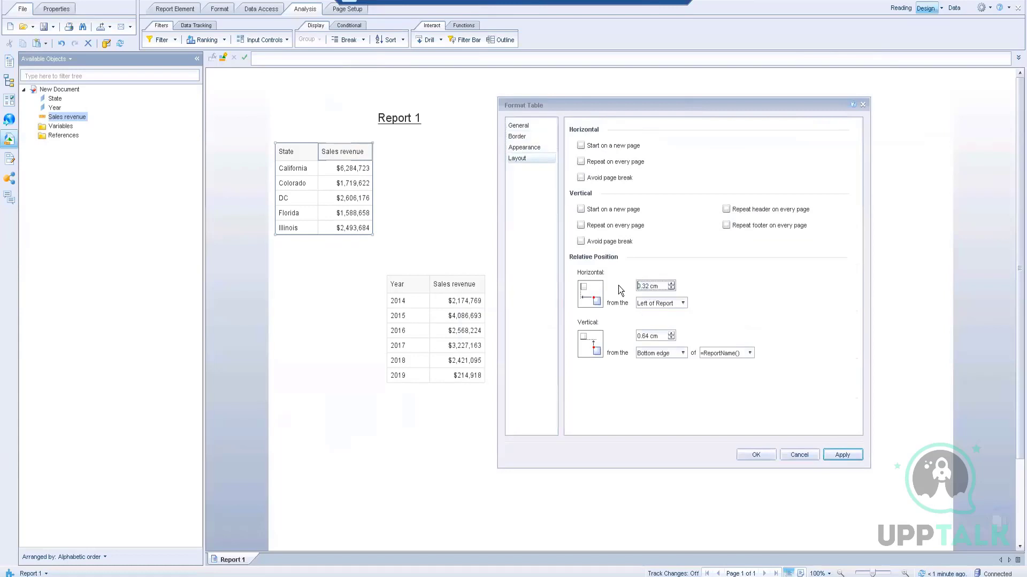
pyautogui.click(642, 286)
pyautogui.moveTo(651, 284); pyautogui.dragTo(634, 288)
pyautogui.write('1')
pyautogui.click(838, 455)
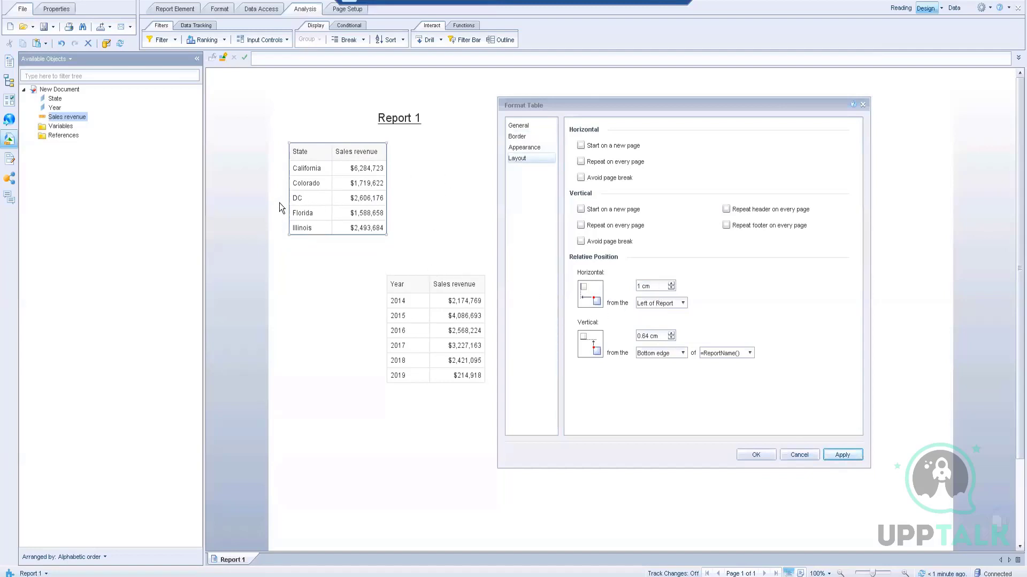
# Step: Set the State table's vertical position to 1 cm from the Top of Report and apply it
pyautogui.click(640, 336)
pyautogui.click(749, 353)
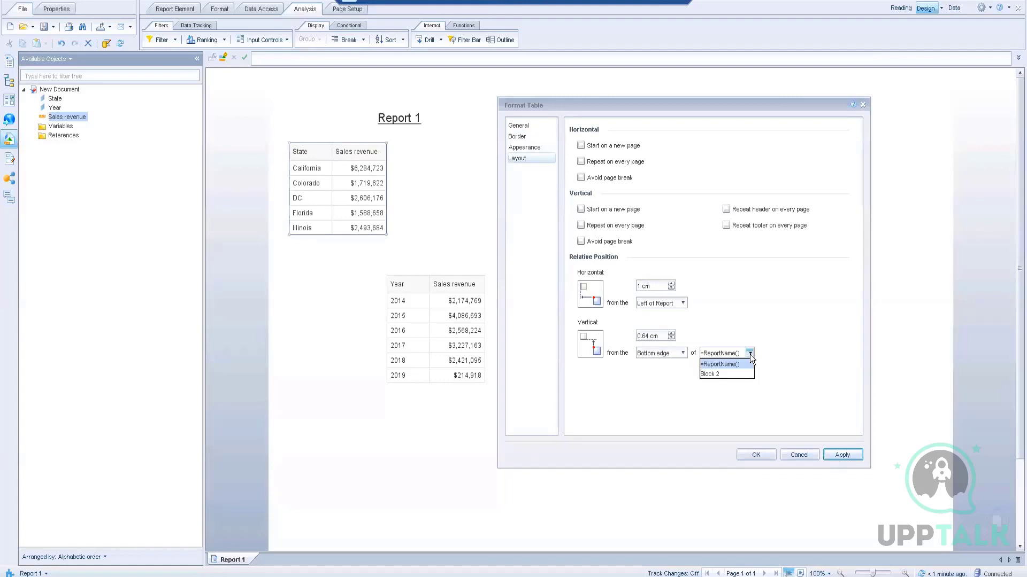
pyautogui.click(668, 354)
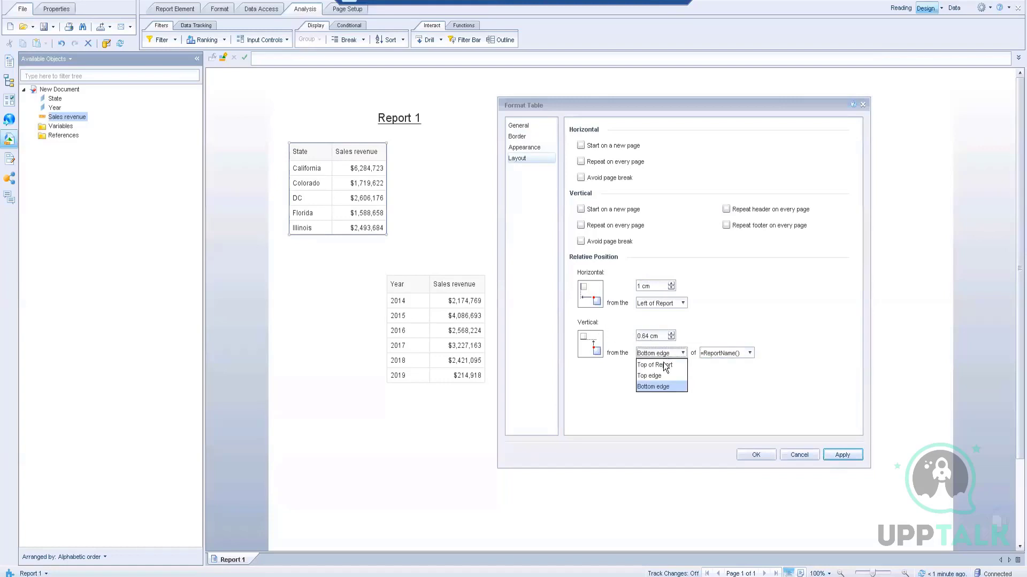
pyautogui.click(662, 366)
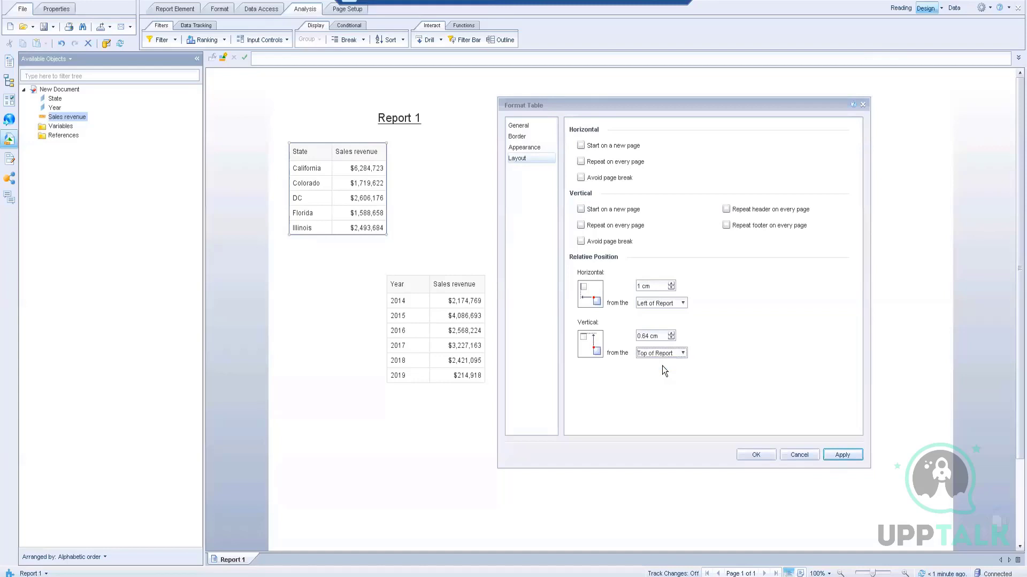
pyautogui.click(638, 336)
pyautogui.write('1')
pyautogui.press('Delete')
pyautogui.press('Delete')
pyautogui.press('Delete')
pyautogui.press('Delete')
pyautogui.click(840, 456)
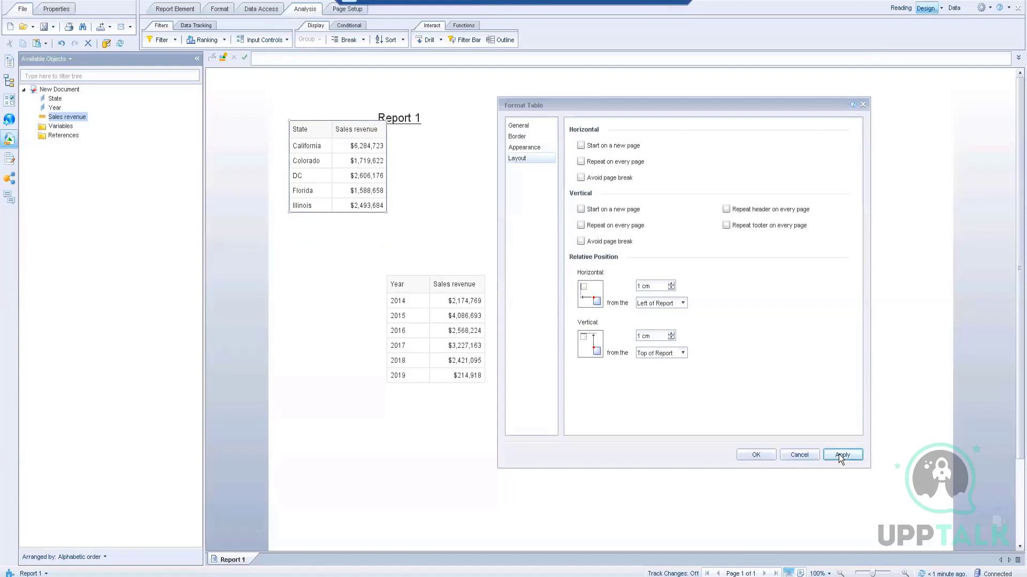
# Step: Set the State table's vertical position to 2 cm and enable Repeat header on every page
pyautogui.click(640, 334)
pyautogui.write('2')
pyautogui.click(834, 454)
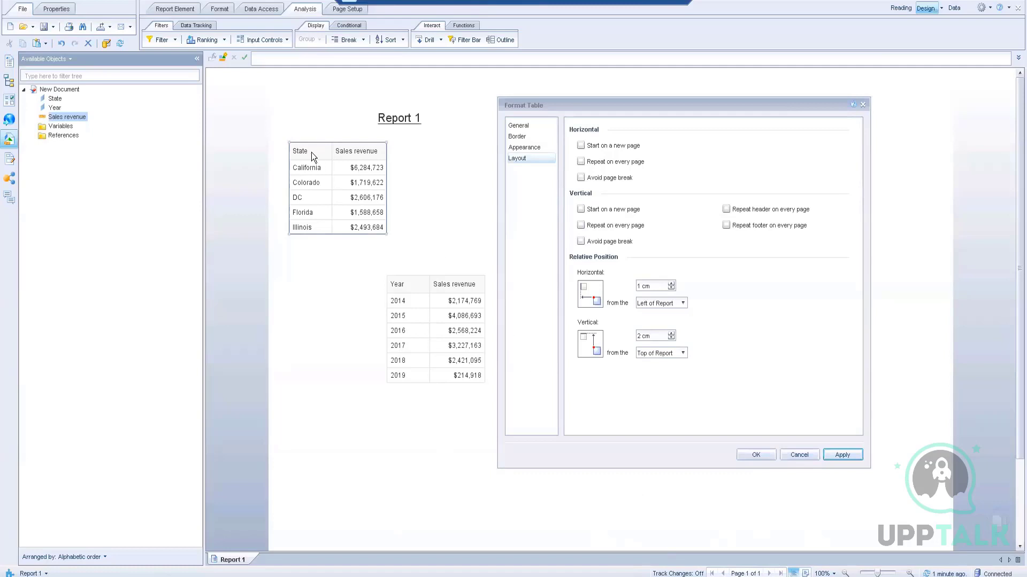
pyautogui.click(725, 210)
pyautogui.click(514, 124)
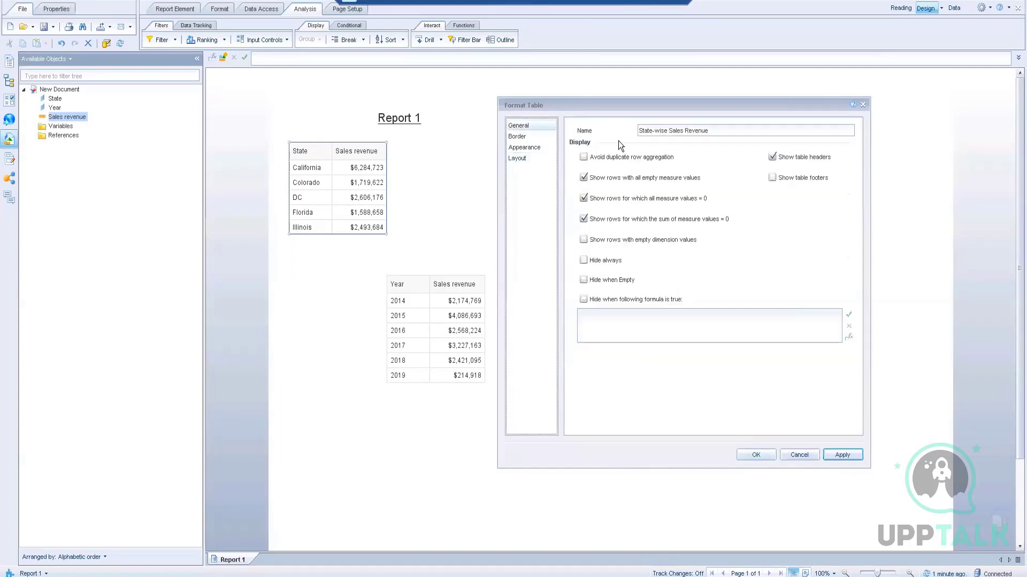
pyautogui.click(749, 459)
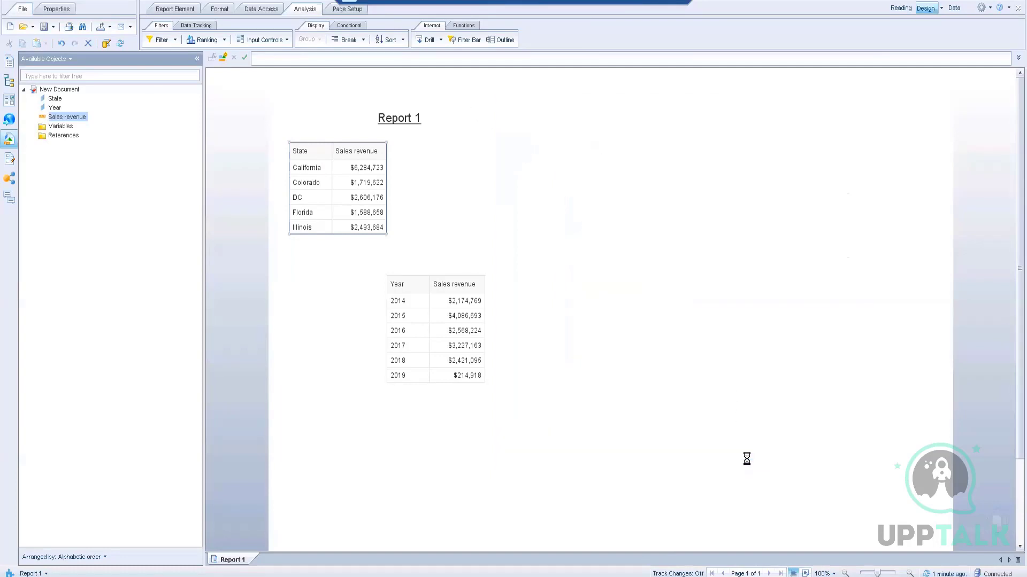
# Step: Rename the Year table as Year-wise Sales Revenue and enable Repeat header on every page for it
pyautogui.click(451, 289)
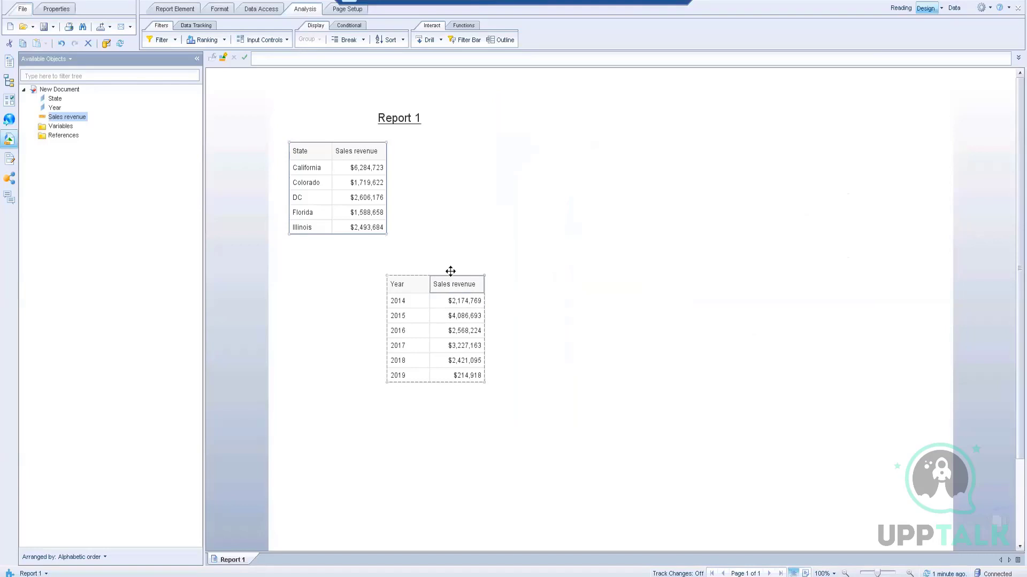
pyautogui.rightClick(449, 277)
pyautogui.click(496, 524)
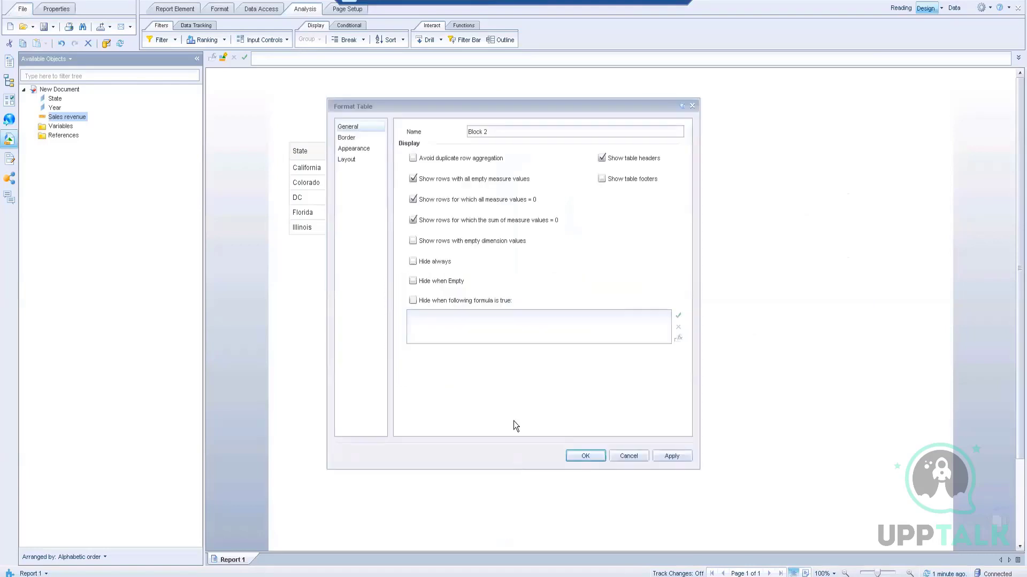
pyautogui.moveTo(492, 132); pyautogui.dragTo(381, 127)
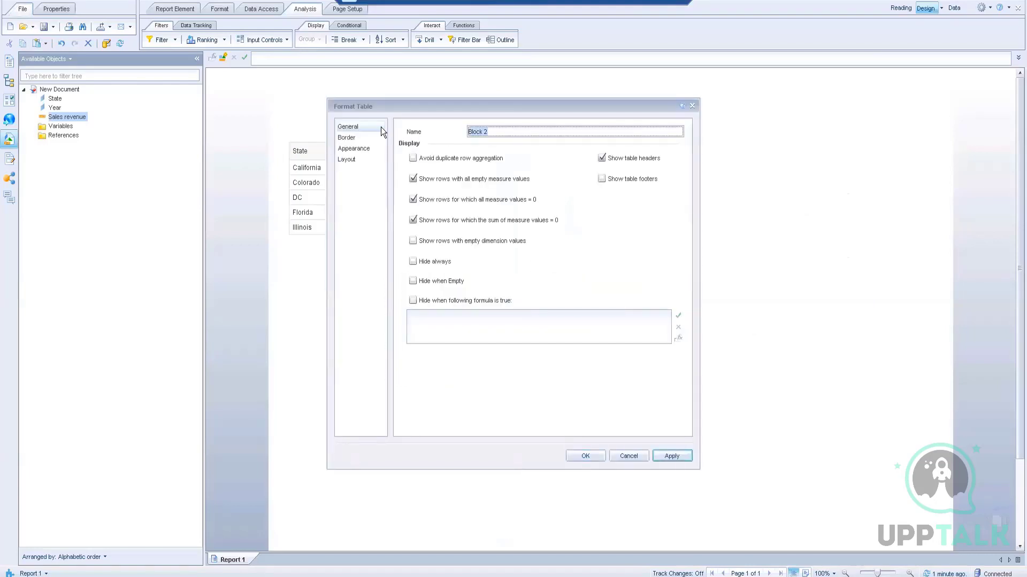
pyautogui.write('Year-wise Sales Revenue')
pyautogui.click(348, 160)
pyautogui.click(567, 212)
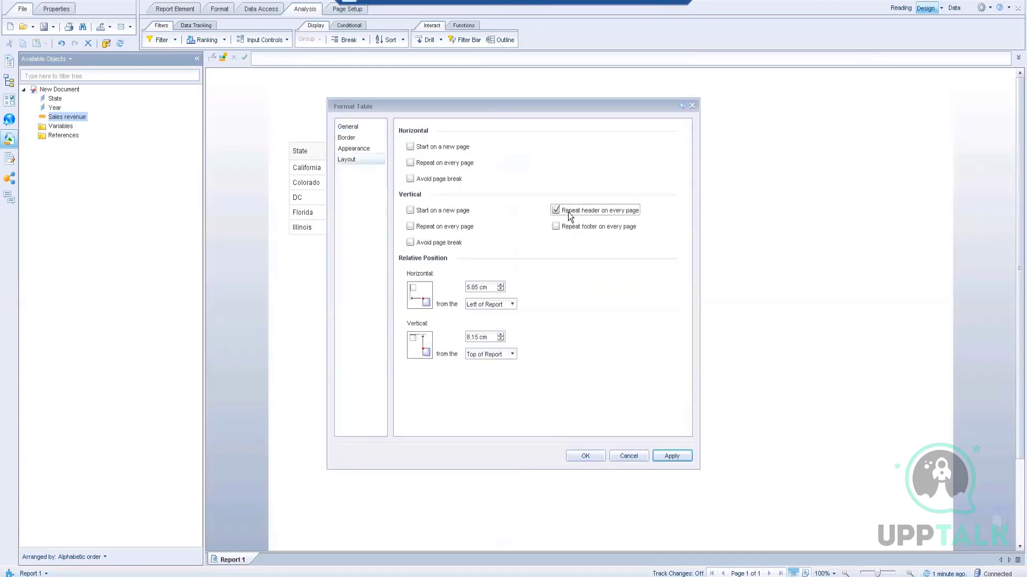
pyautogui.click(586, 457)
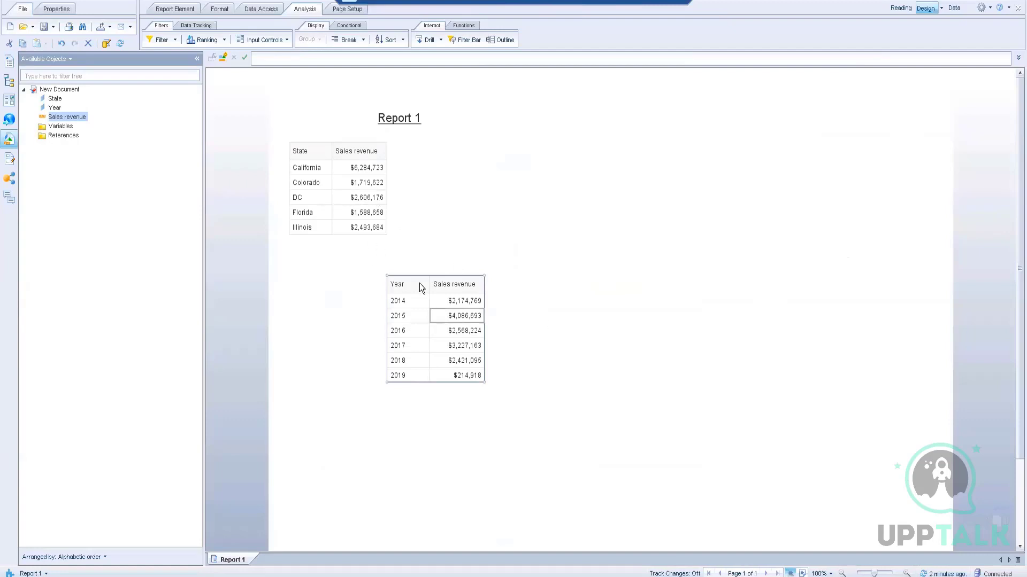
# Step: Open the report filter settings, widen the filter map pane and select the State-wise Sales Revenue table
pyautogui.click(336, 143)
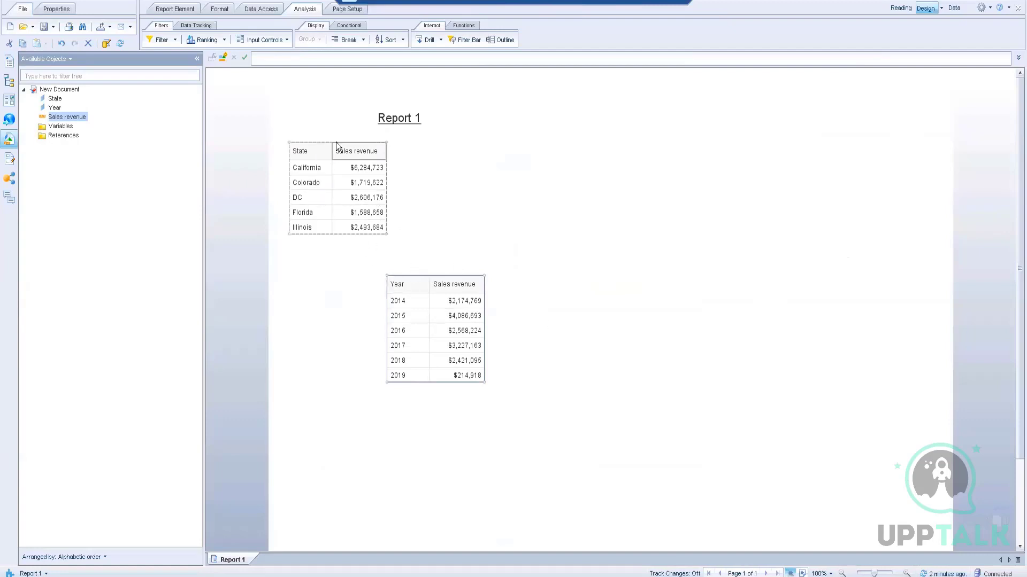
pyautogui.click(171, 40)
pyautogui.click(180, 56)
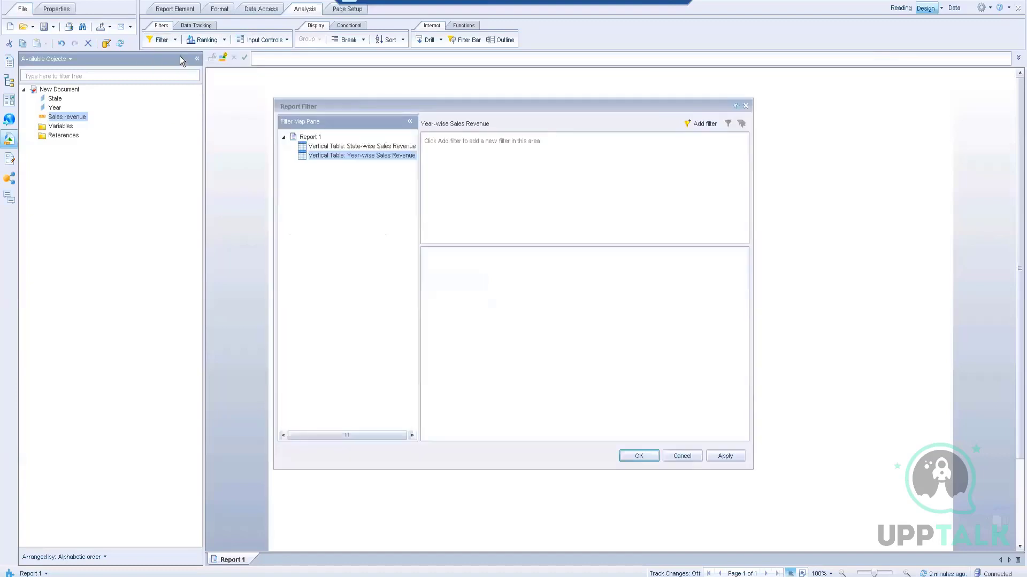
pyautogui.click(353, 146)
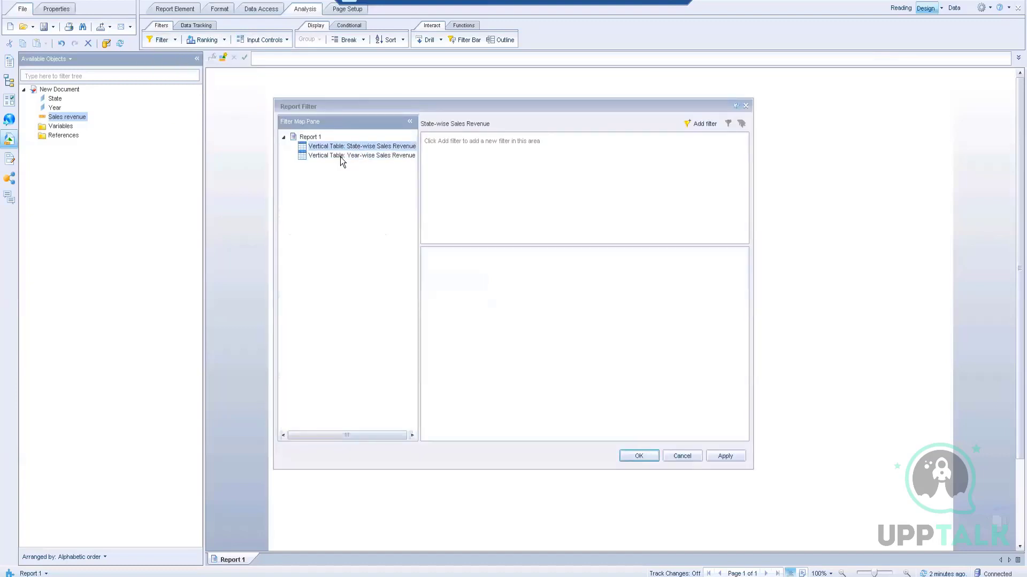
pyautogui.click(402, 158)
pyautogui.moveTo(419, 168); pyautogui.dragTo(466, 167)
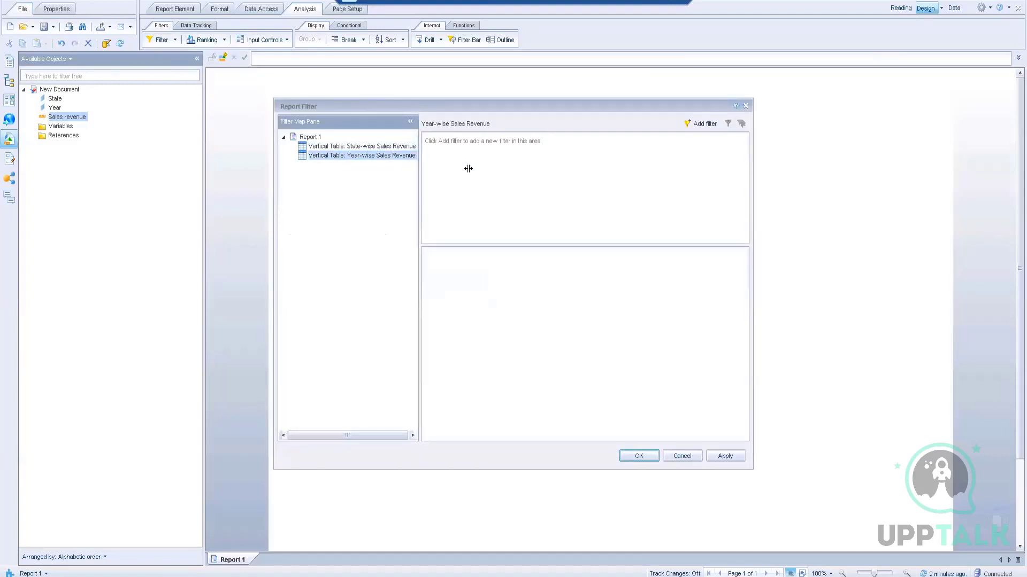
pyautogui.click(404, 148)
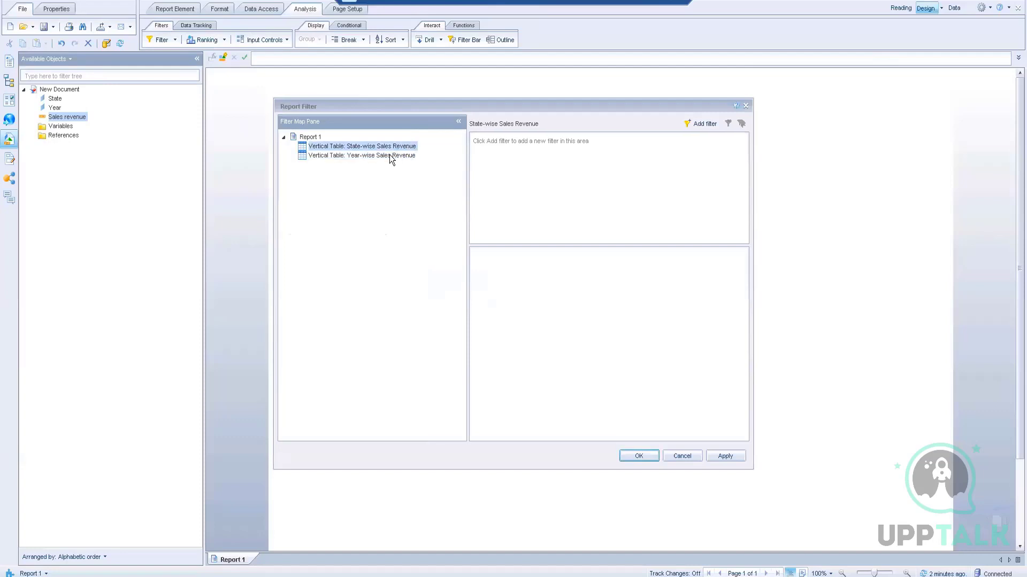
pyautogui.click(389, 155)
pyautogui.click(383, 148)
# Step: Filter the State-wise Sales Revenue table to Year in list 2014, and insert a Year column between State and Sales revenue
pyautogui.click(698, 124)
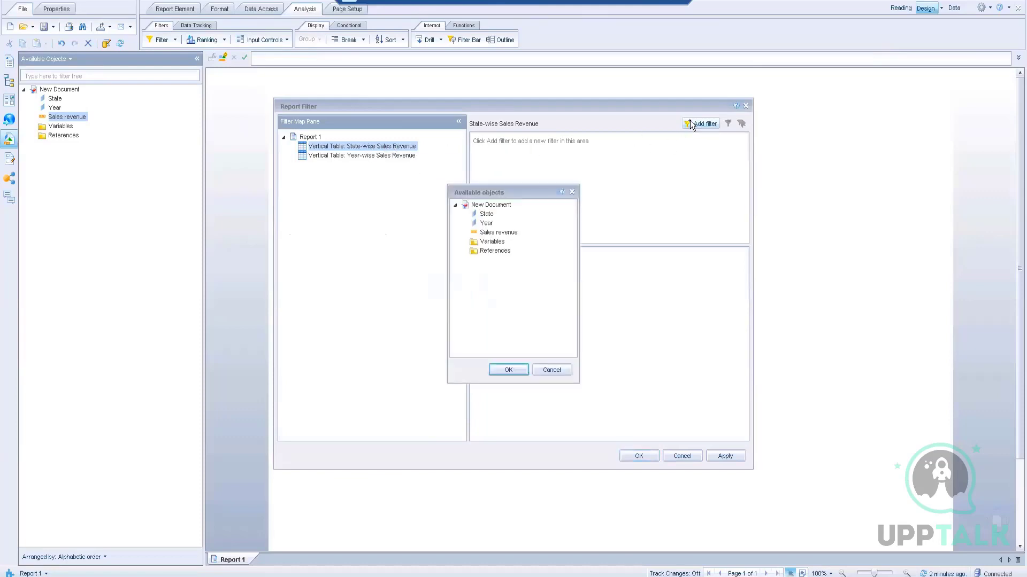
pyautogui.click(487, 223)
pyautogui.click(506, 370)
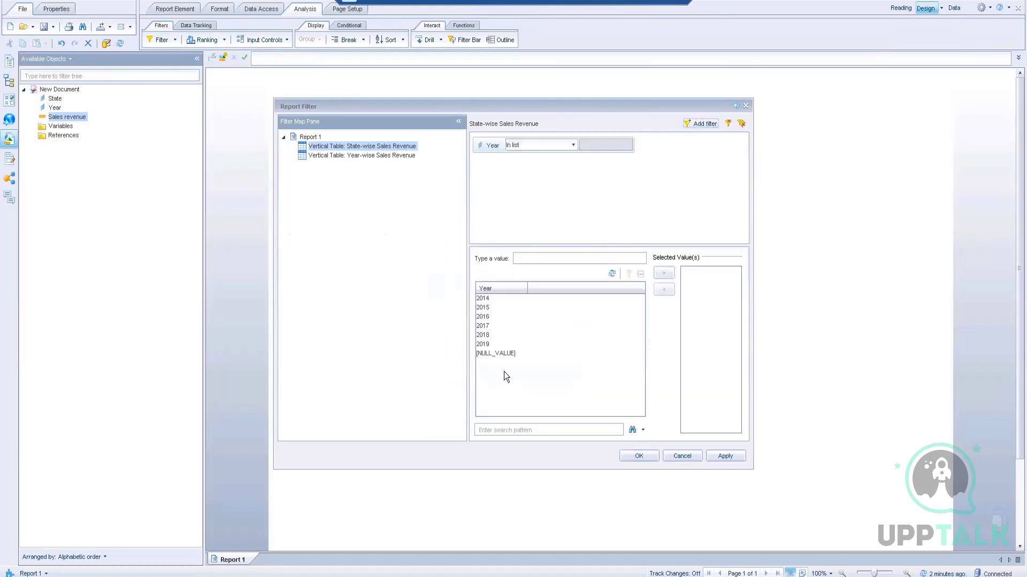
pyautogui.click(490, 301)
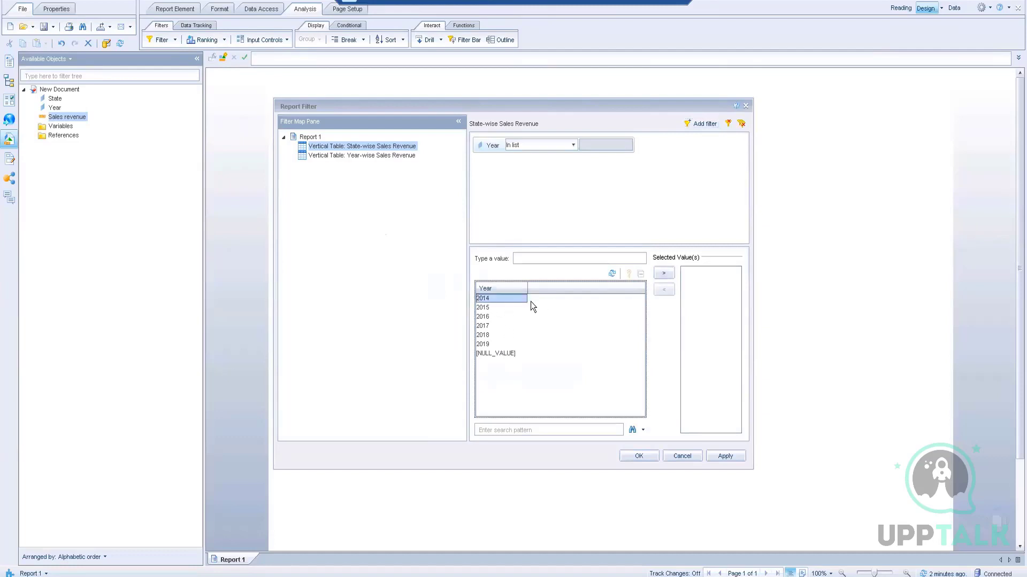
pyautogui.click(663, 273)
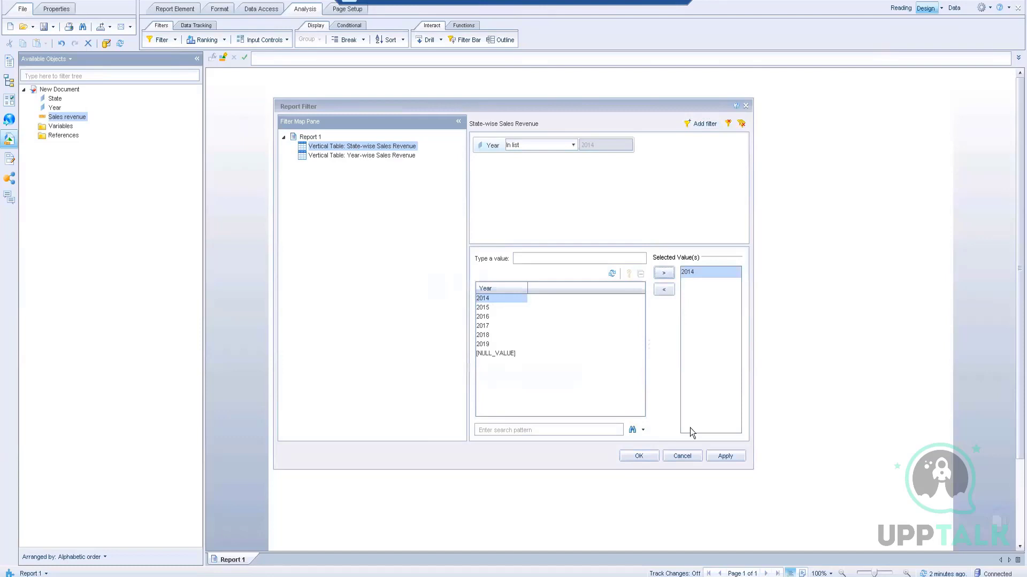
pyautogui.click(645, 454)
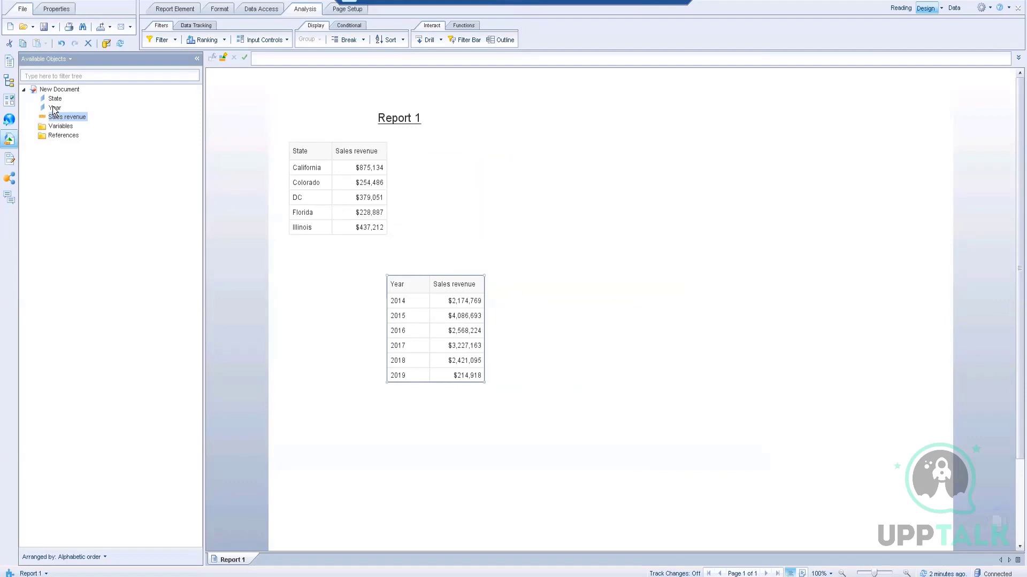
pyautogui.moveTo(52, 107); pyautogui.dragTo(329, 152)
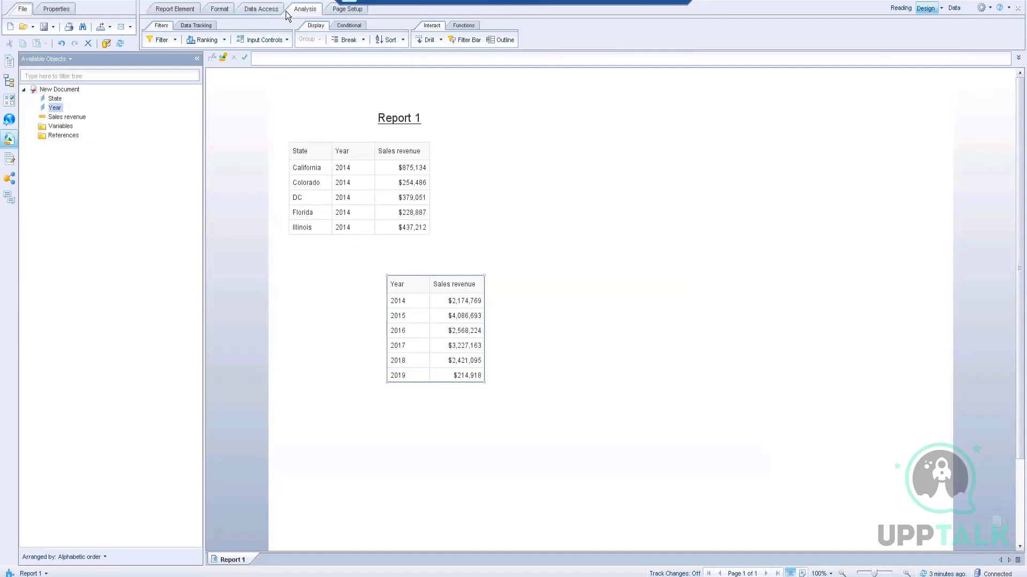
# Step: Look at the report filter options, and examine the query's result objects and filters without changing them
pyautogui.click(174, 40)
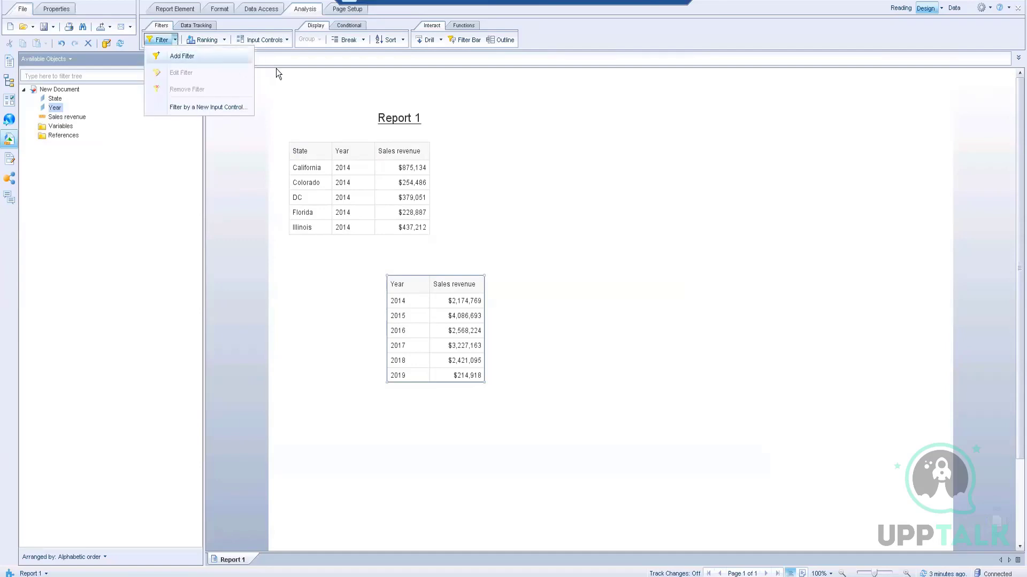
pyautogui.click(311, 316)
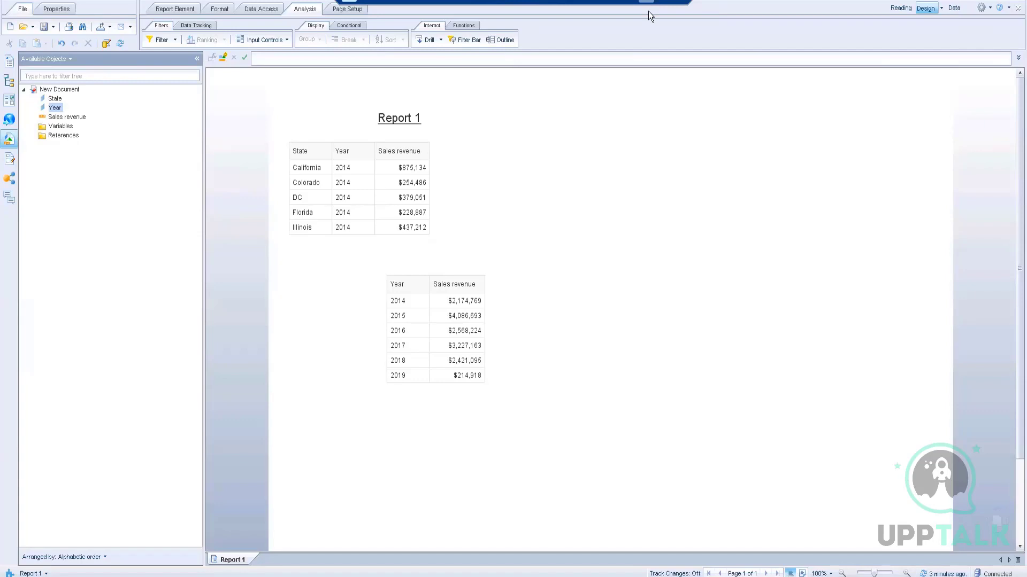
pyautogui.click(266, 11)
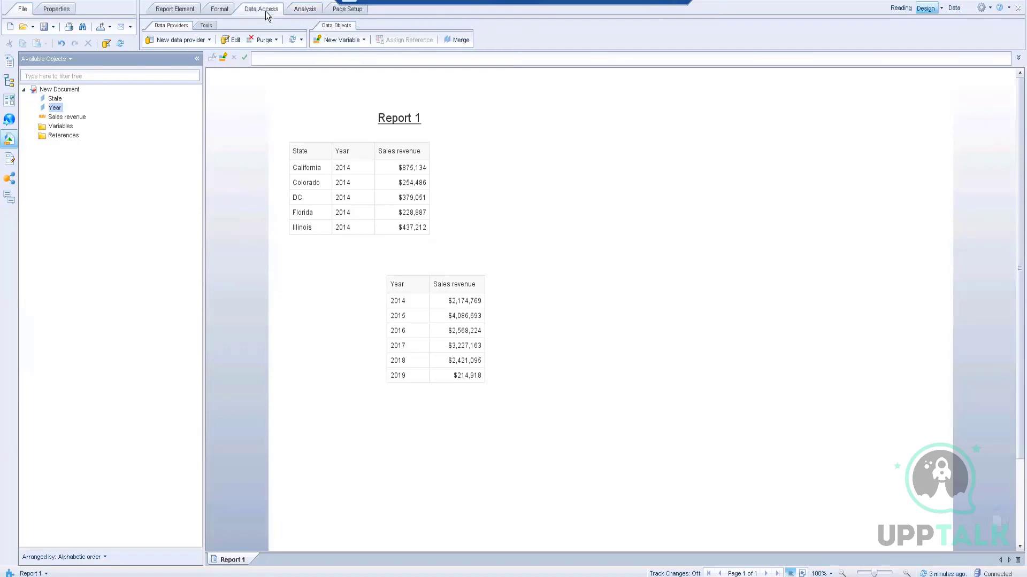
pyautogui.click(239, 40)
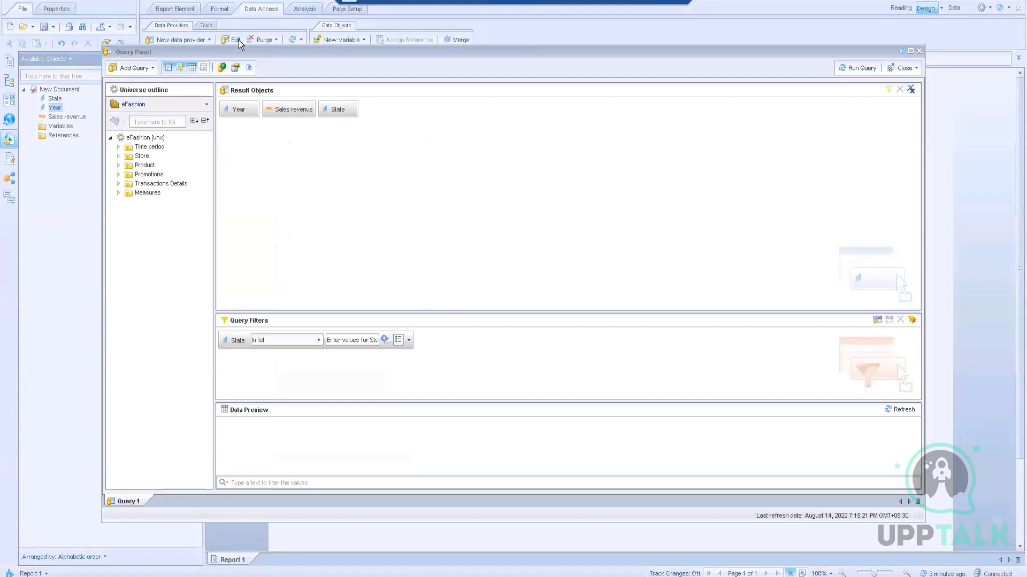
pyautogui.click(919, 52)
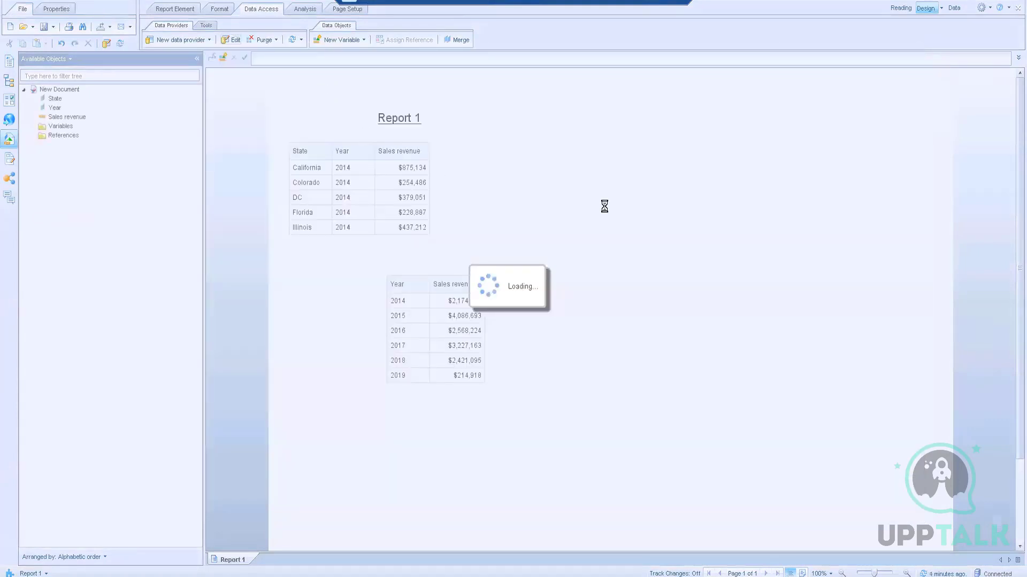
# Step: Save the document as Filters - Demo in the personal subfolder of My Favorites on the server
pyautogui.click(55, 24)
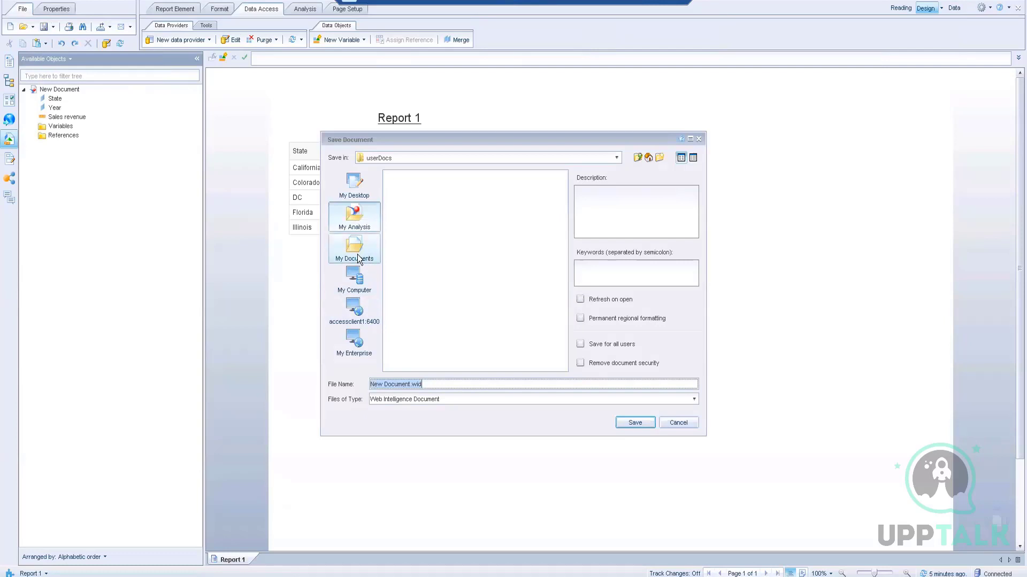
pyautogui.click(359, 313)
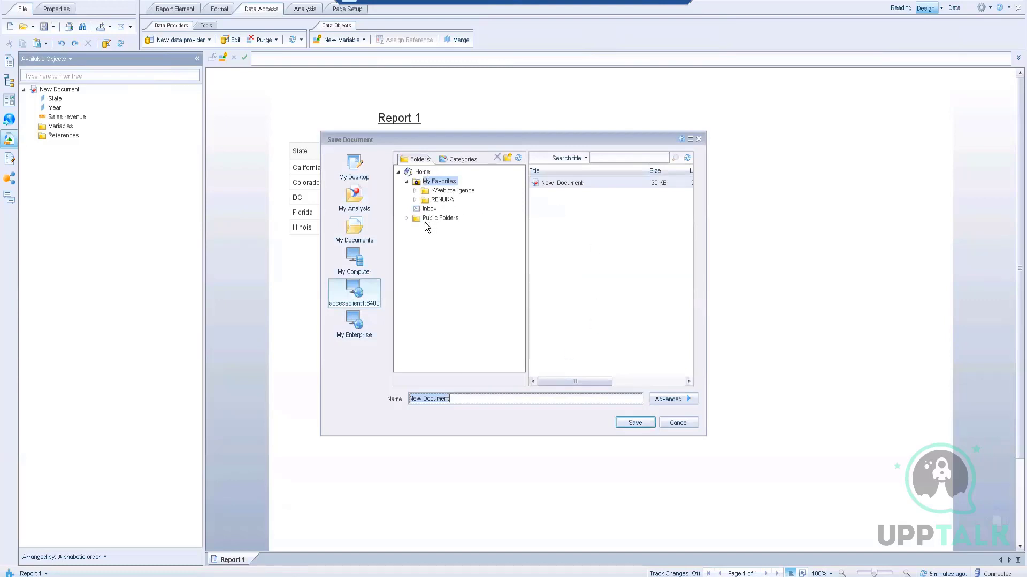
pyautogui.click(449, 201)
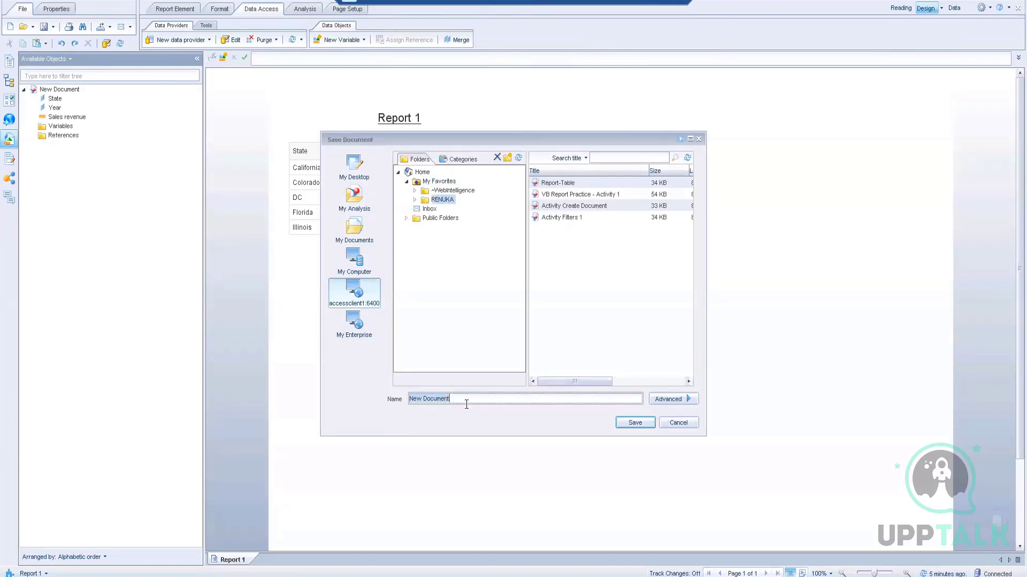
pyautogui.write('Filters -Demo')
pyautogui.click(635, 423)
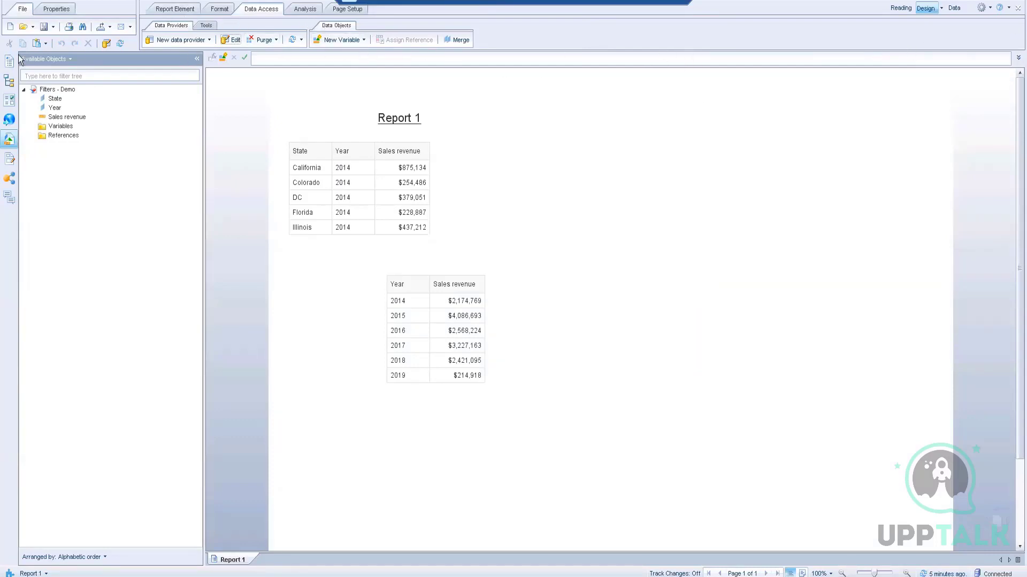
# Step: Create a new document from the eFashion universe with Store name, Sales revenue and Margin as result objects
pyautogui.click(9, 29)
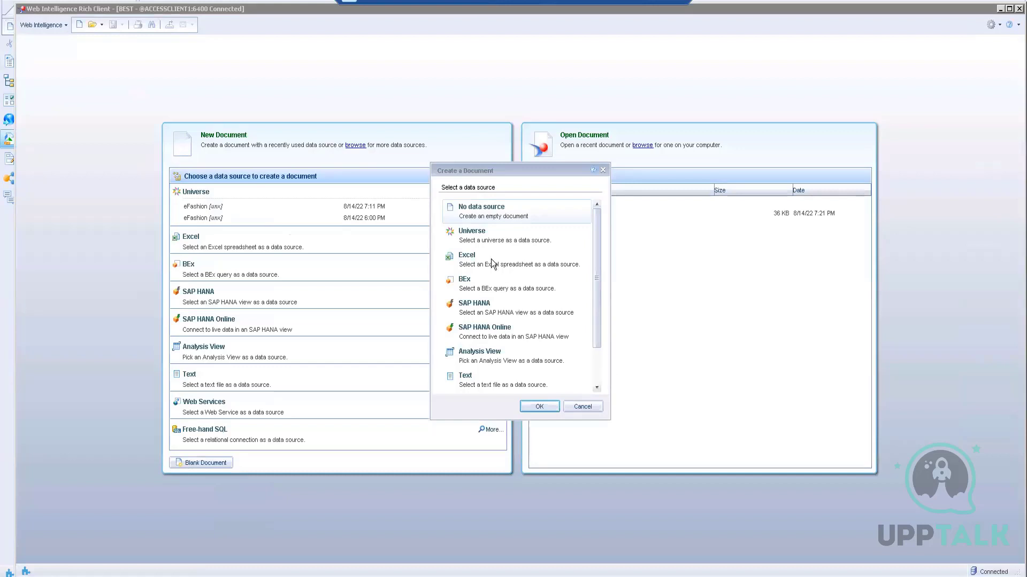
pyautogui.click(473, 234)
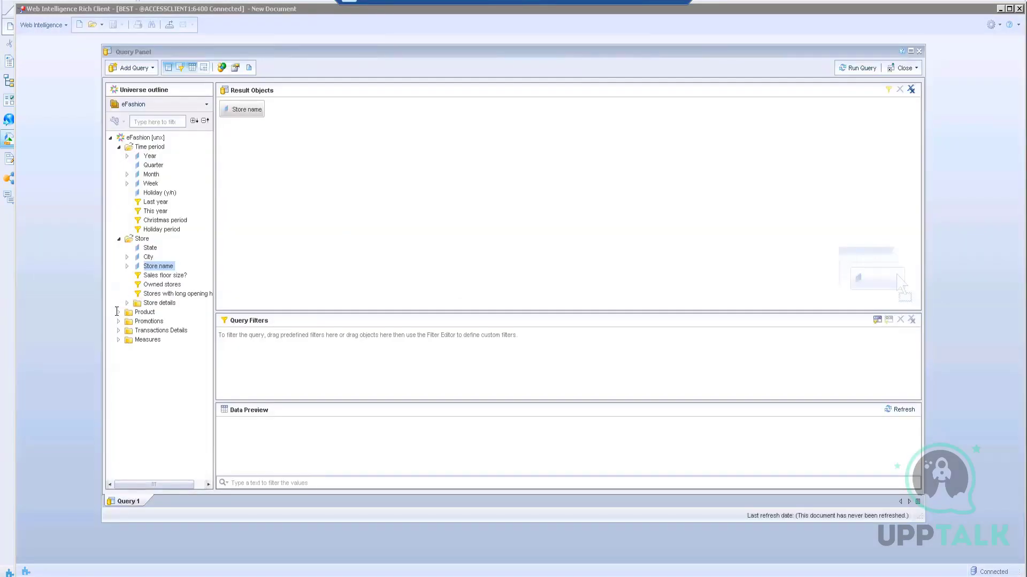
pyautogui.click(118, 340)
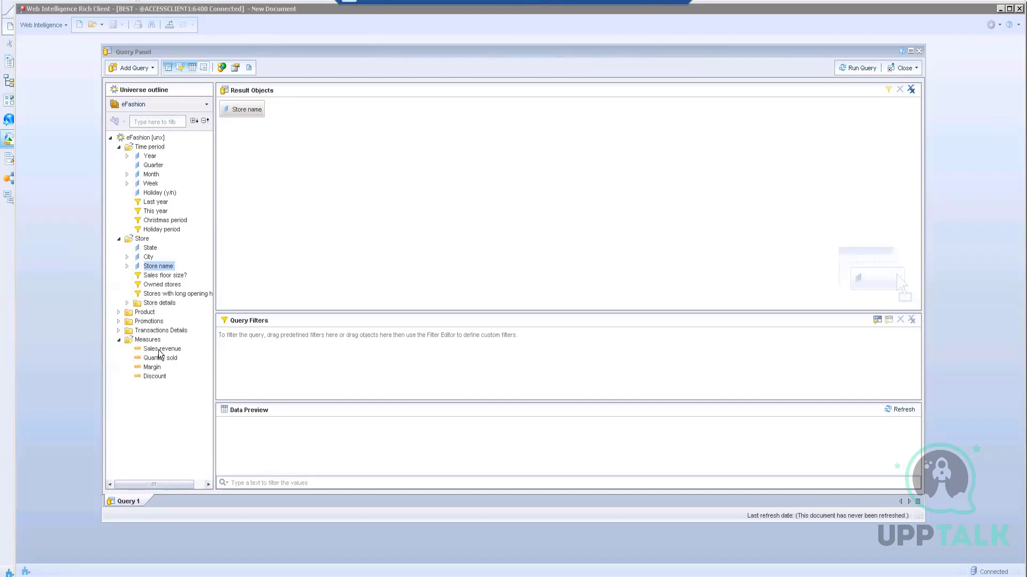
pyautogui.doubleClick(159, 349)
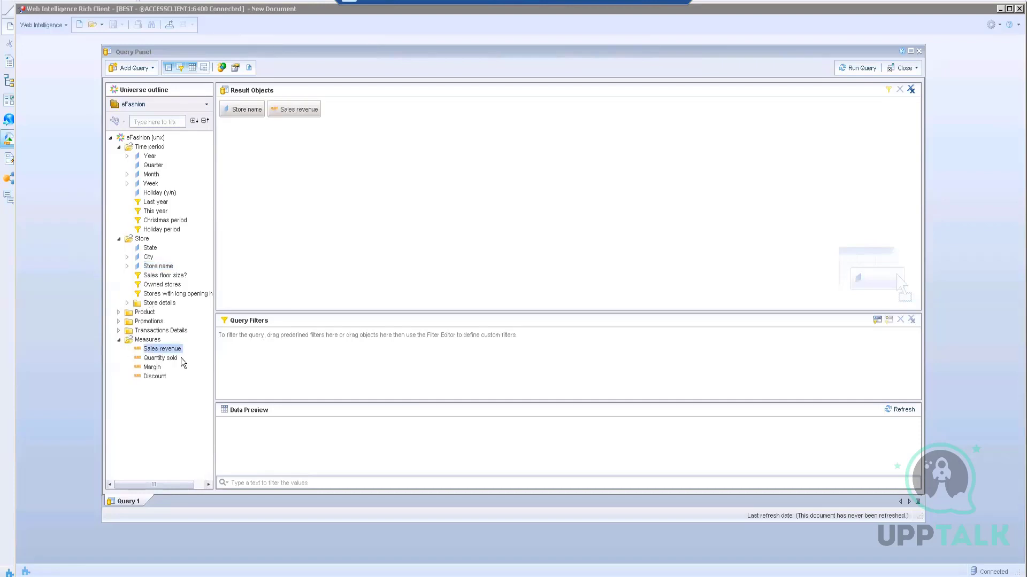
pyautogui.click(160, 369)
pyautogui.doubleClick(160, 369)
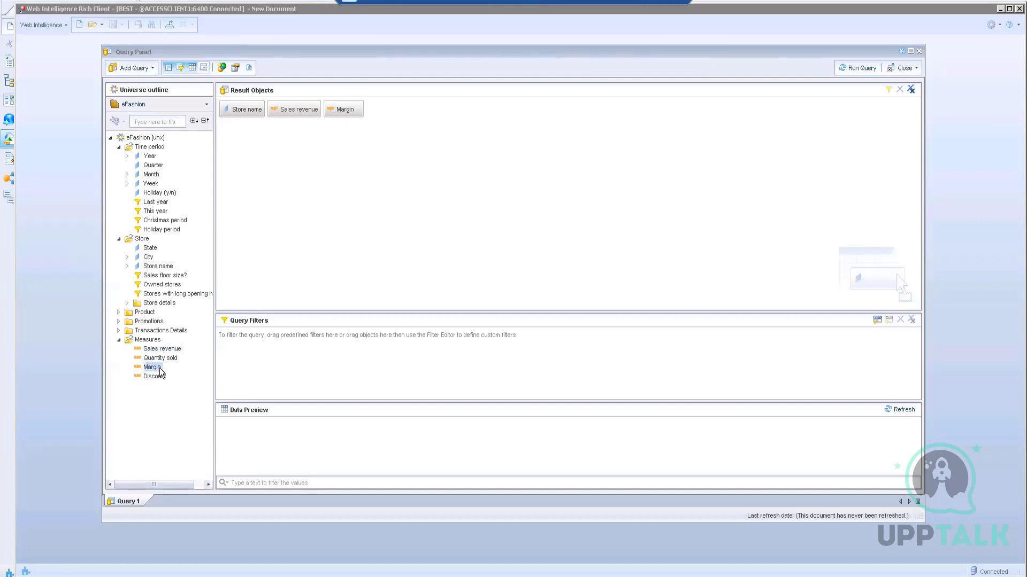
# Step: Add a query filter for Margin Less than 100000 and run the query
pyautogui.moveTo(160, 370); pyautogui.dragTo(271, 334)
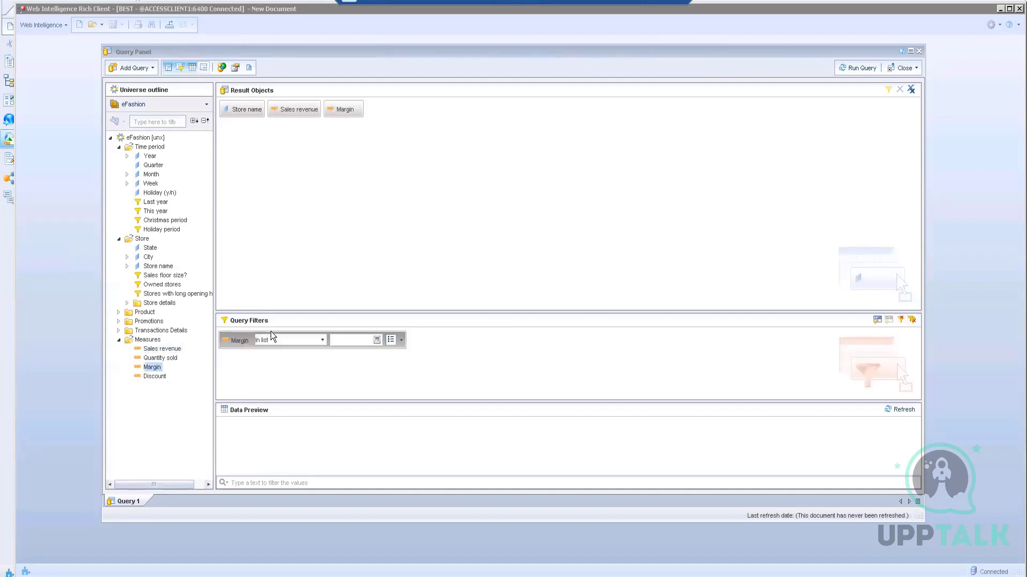
pyautogui.click(322, 340)
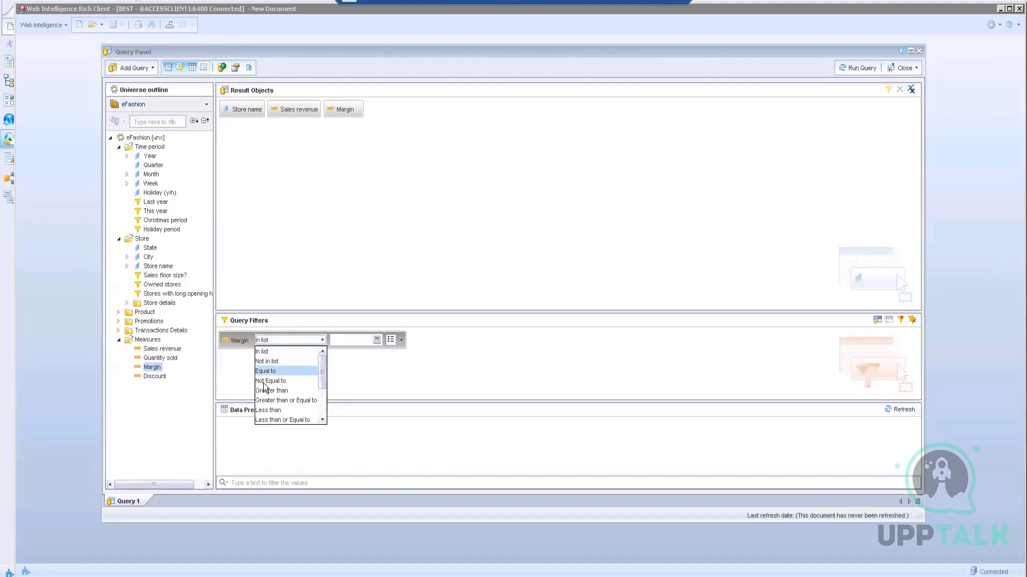
pyautogui.click(268, 410)
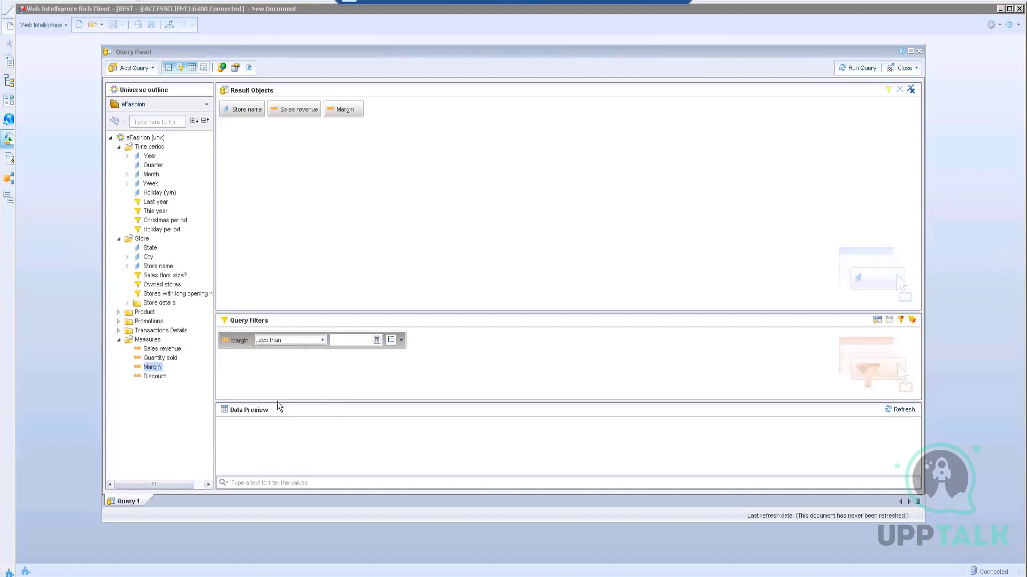
pyautogui.click(343, 343)
pyautogui.write('100000')
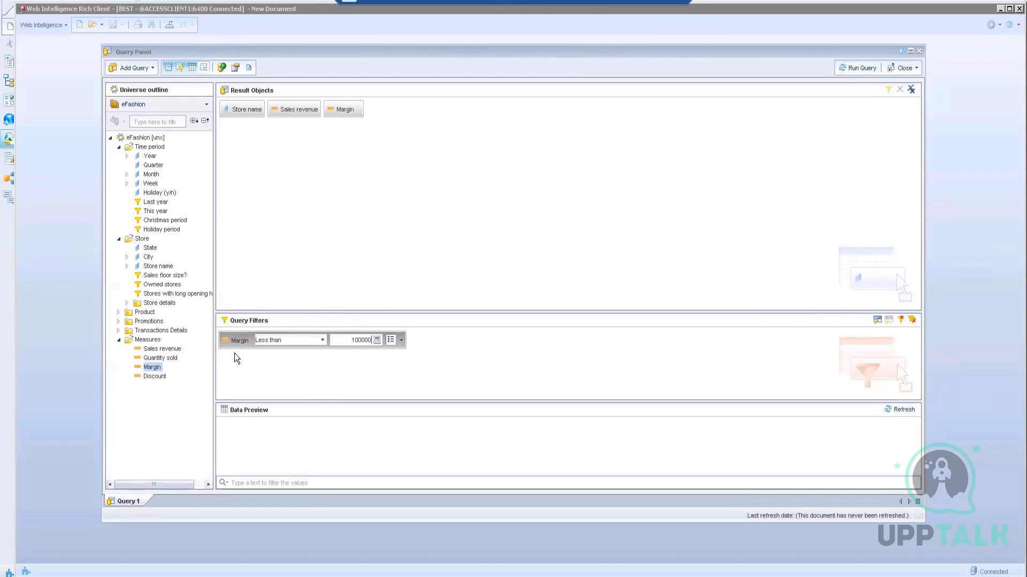
pyautogui.click(860, 69)
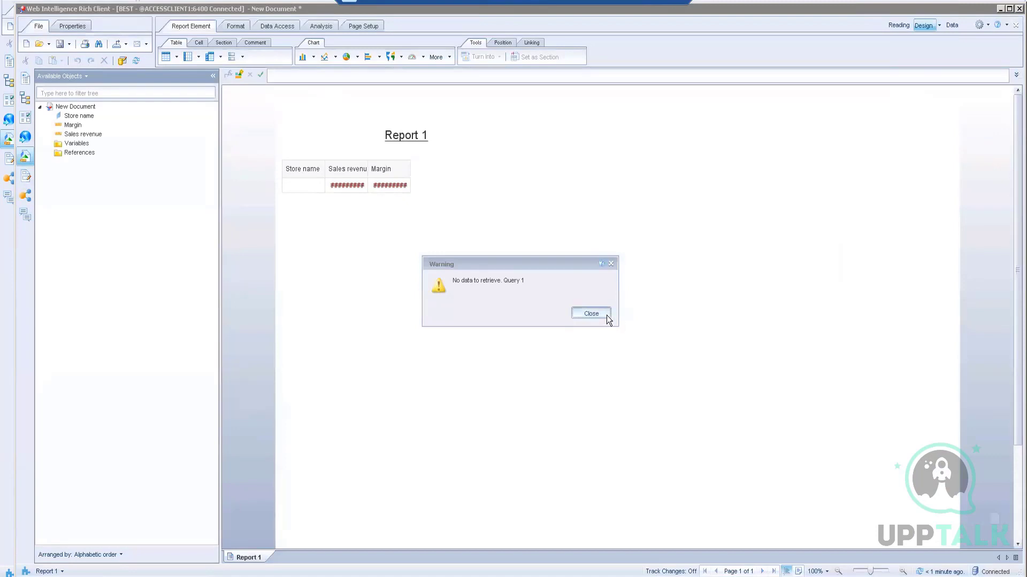
pyautogui.click(606, 316)
# Step: Widen the Sales revenue and Margin columns of the report table to fit their contents
pyautogui.click(341, 181)
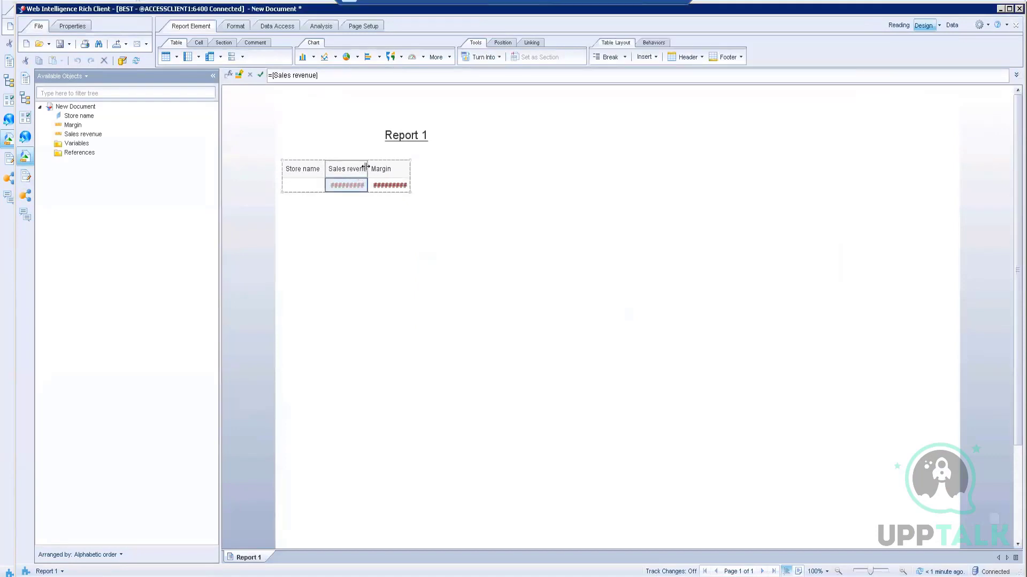
pyautogui.doubleClick(365, 166)
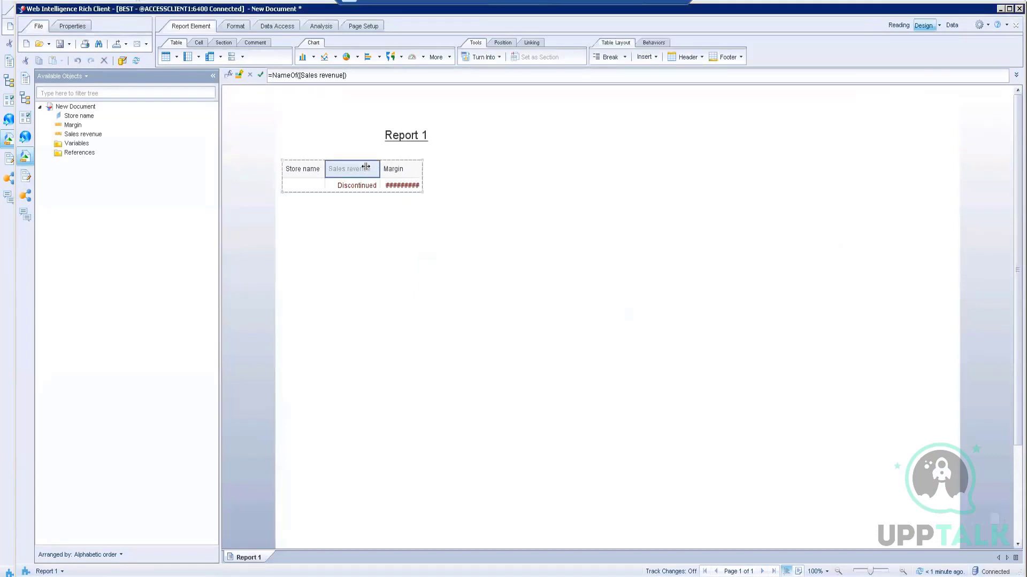
pyautogui.click(397, 185)
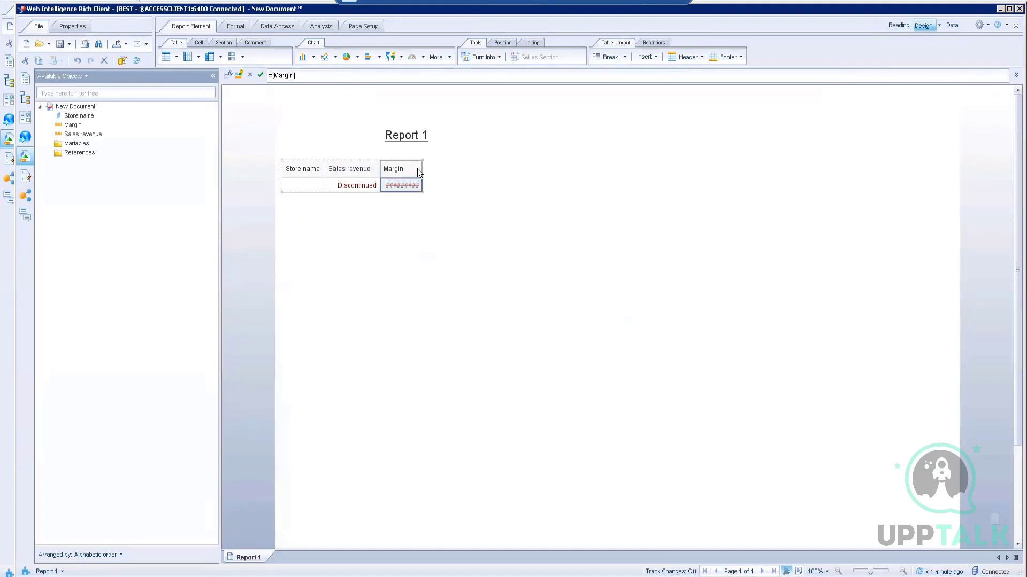
pyautogui.doubleClick(420, 168)
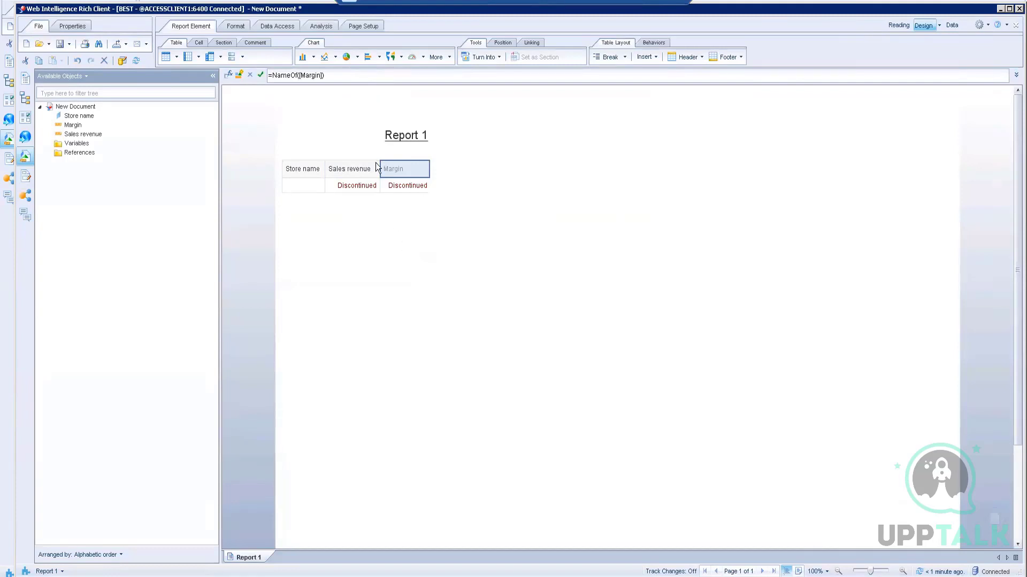
# Step: Edit the query to delete all of its query filters, and rerun it
pyautogui.click(284, 26)
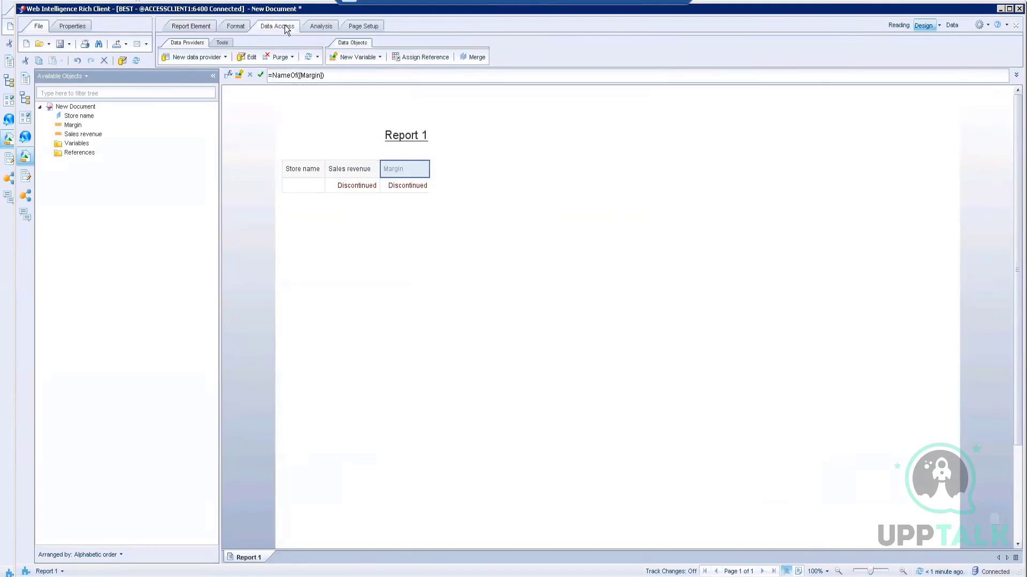
pyautogui.click(250, 57)
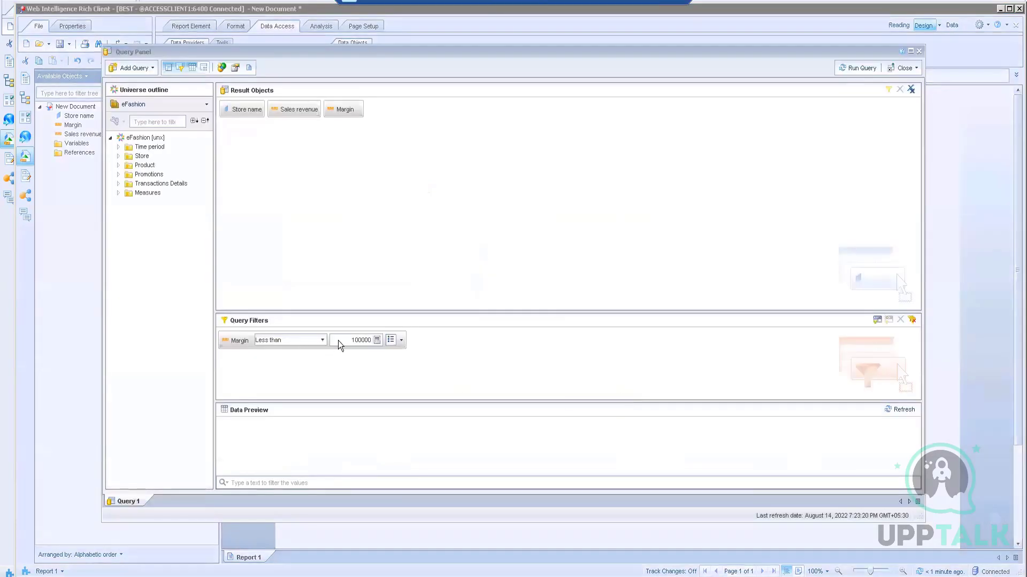
pyautogui.click(911, 320)
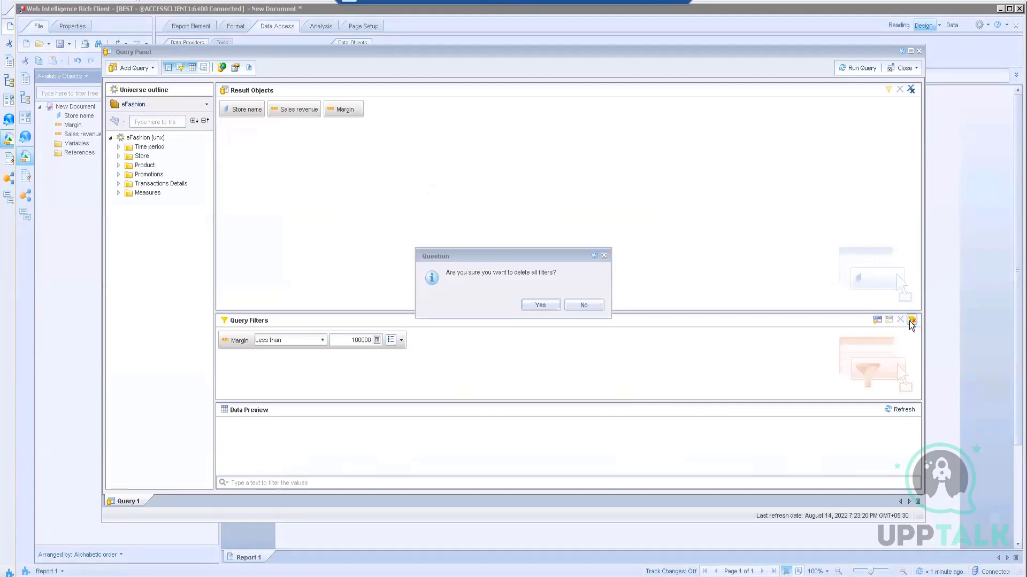
pyautogui.click(541, 305)
pyautogui.click(845, 68)
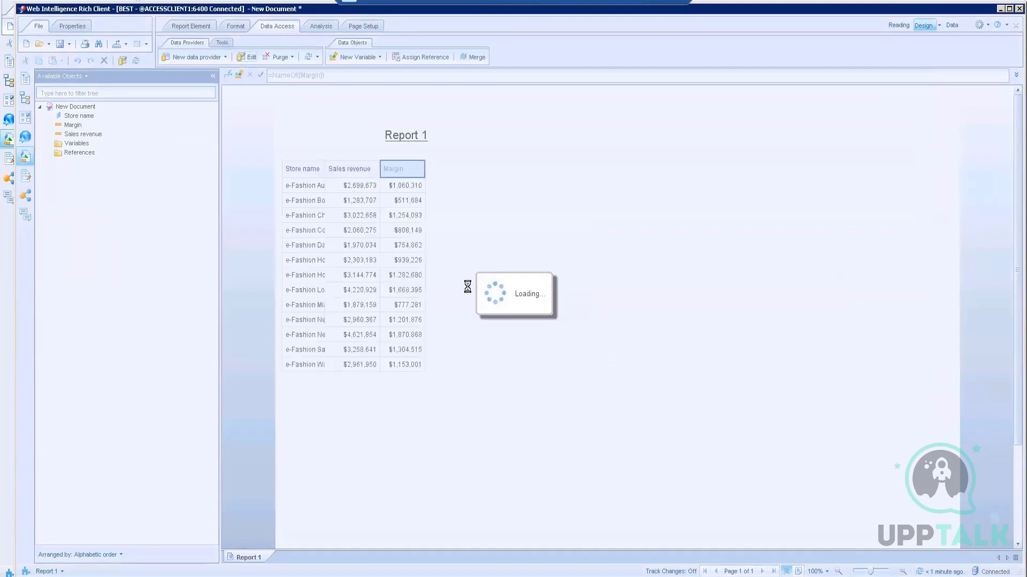
pyautogui.click(408, 243)
pyautogui.rightClick(407, 241)
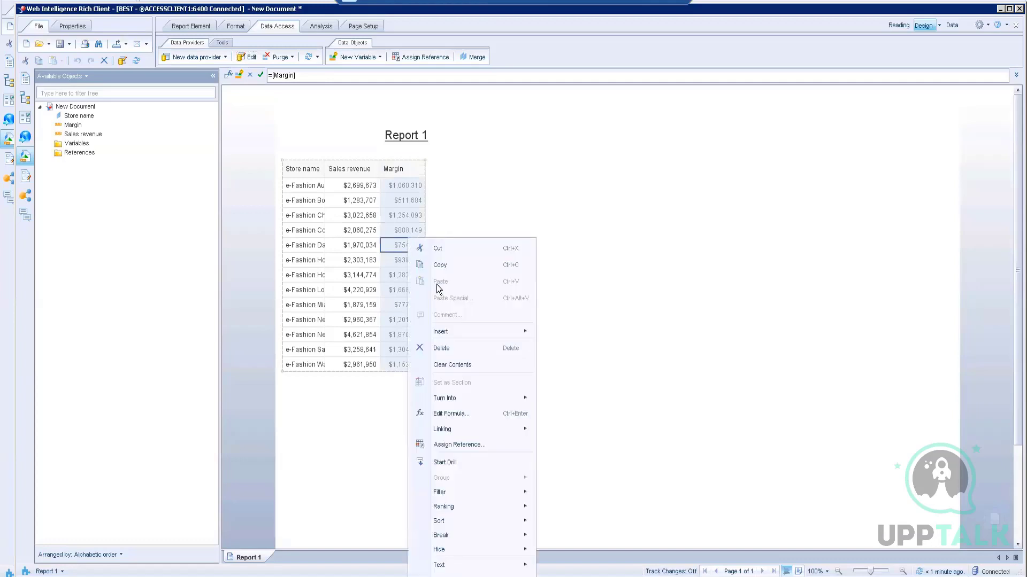
pyautogui.click(653, 219)
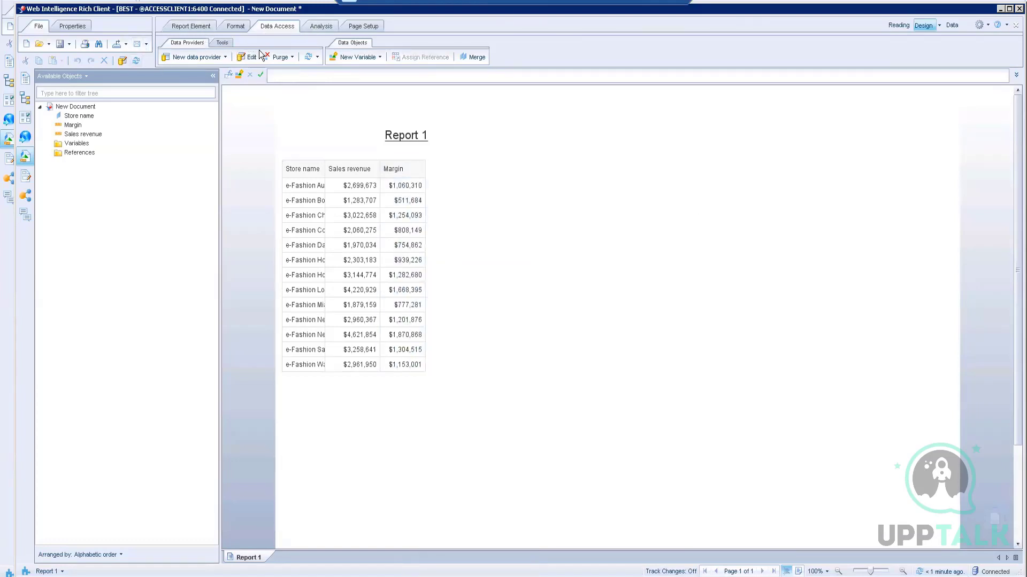
# Step: Add a report filter to the table that restricts Margin with the Less than operator
pyautogui.click(318, 26)
pyautogui.click(410, 258)
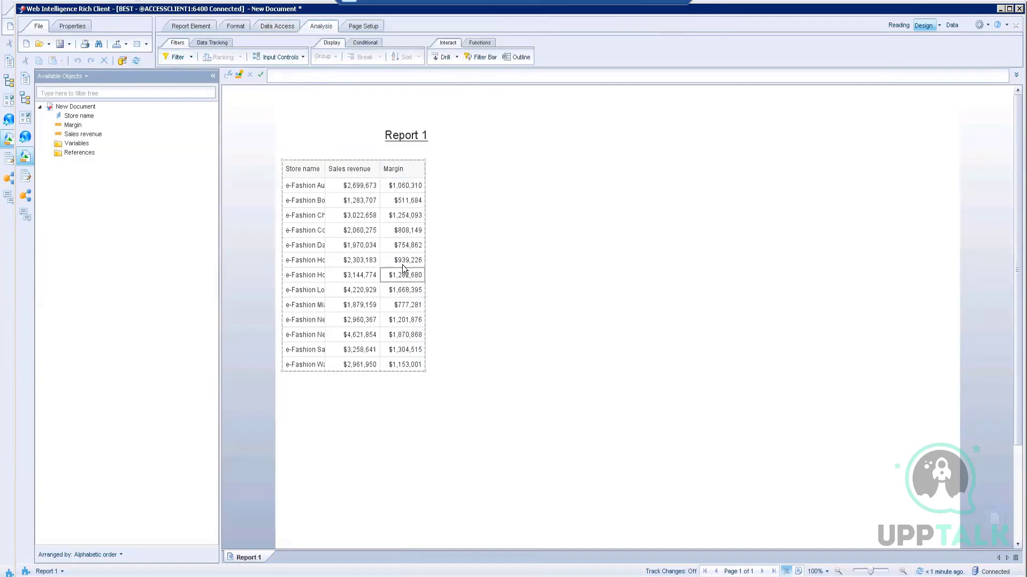
pyautogui.click(404, 251)
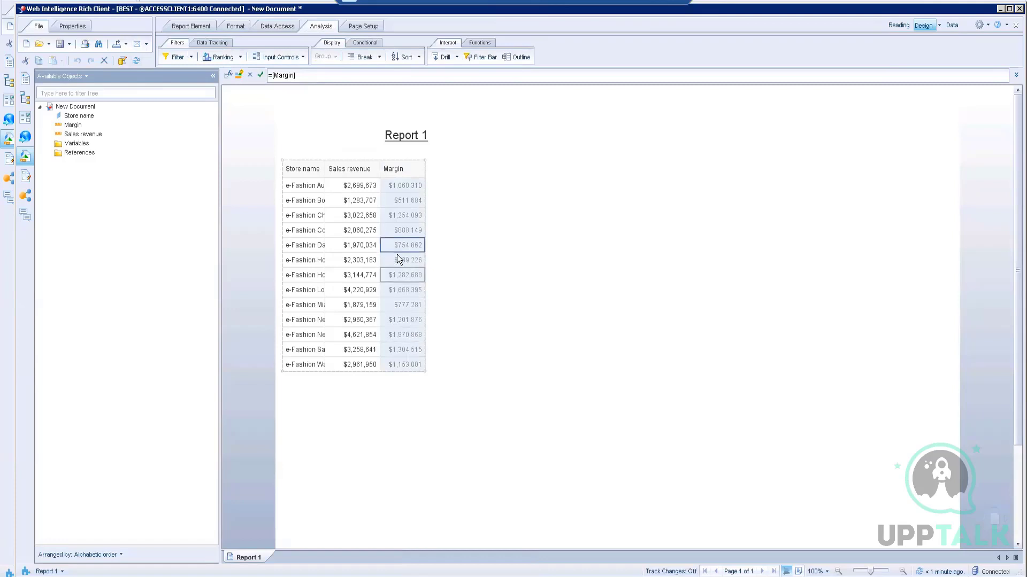
pyautogui.rightClick(398, 248)
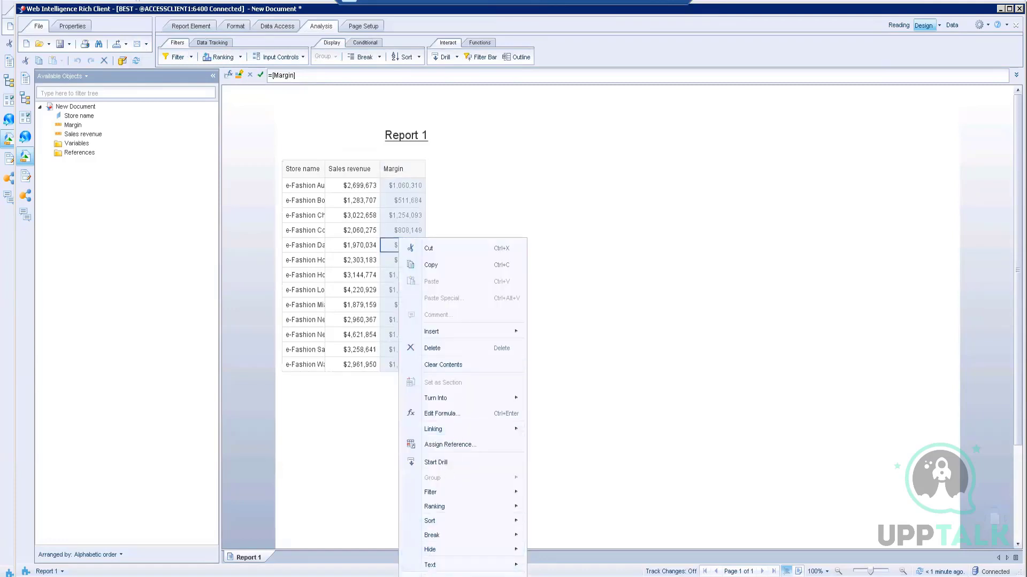
pyautogui.moveTo(438, 493)
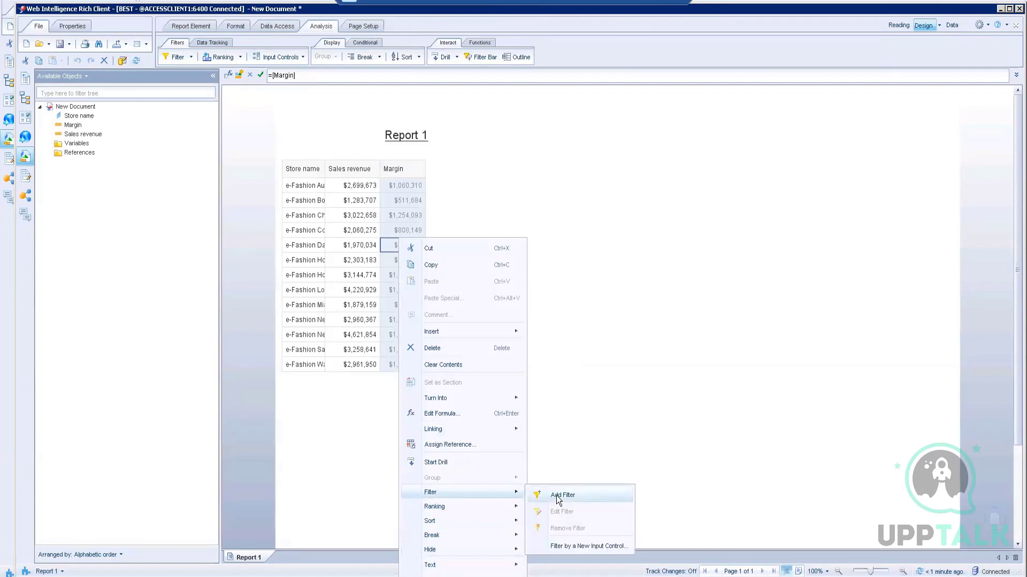
pyautogui.click(554, 493)
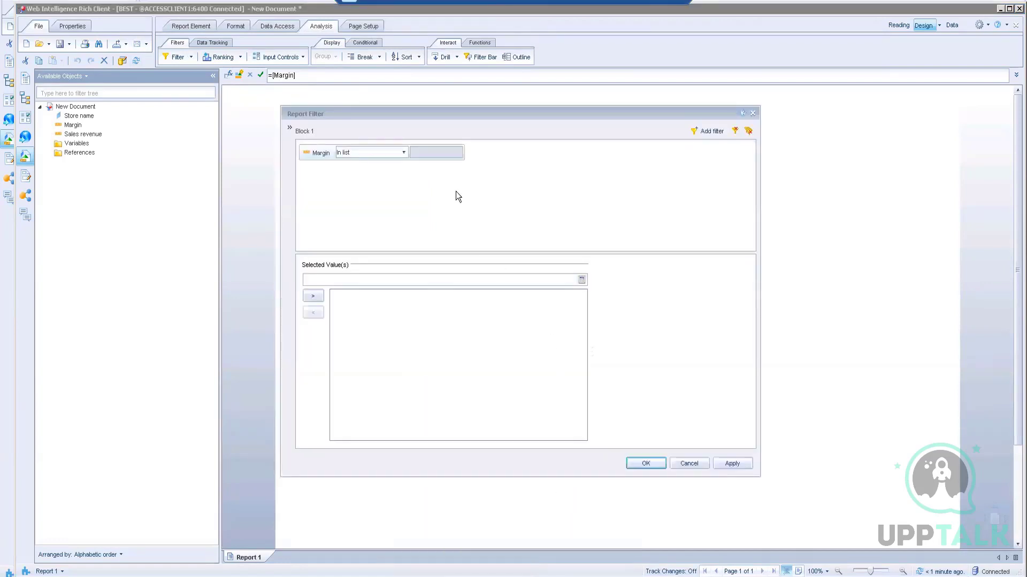
pyautogui.click(405, 154)
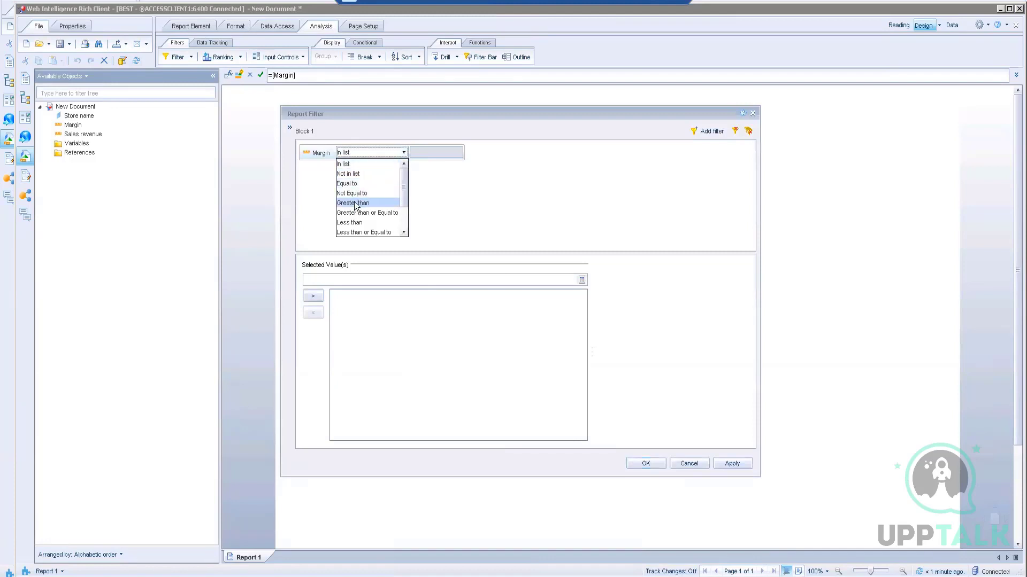
pyautogui.click(352, 224)
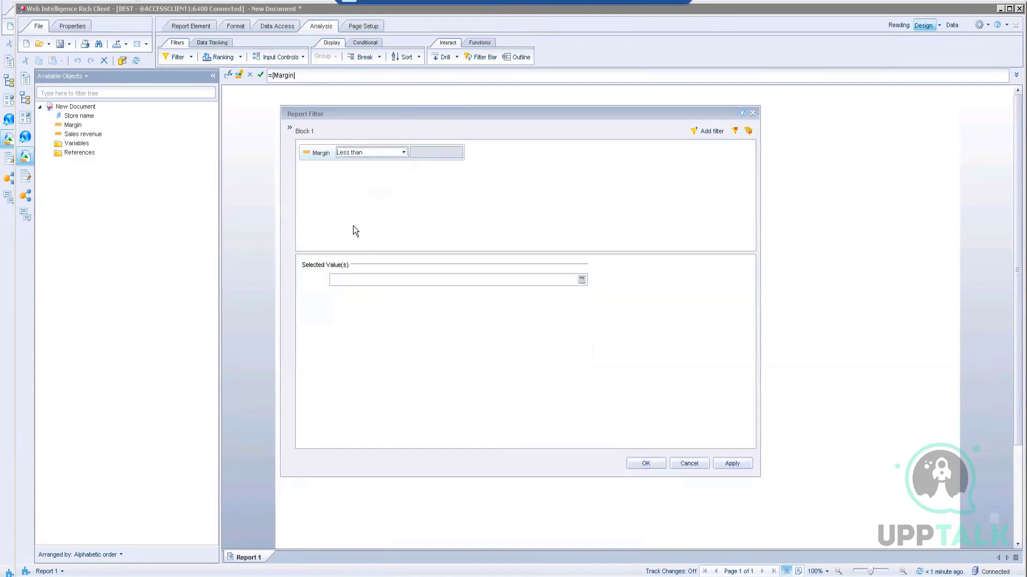
pyautogui.click(347, 279)
pyautogui.click(647, 464)
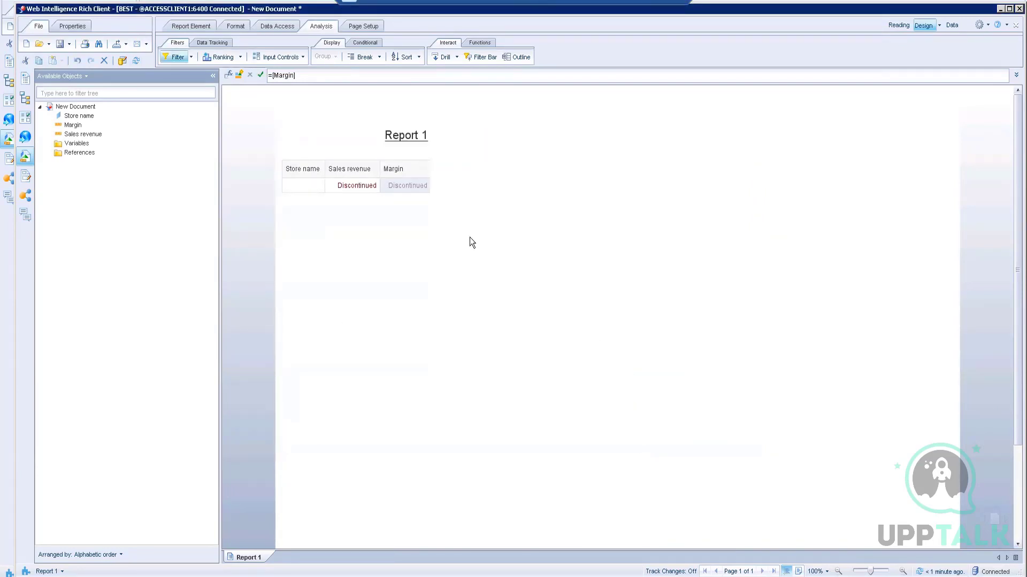
# Step: Remove the Margin filter from the report table
pyautogui.click(381, 161)
pyautogui.rightClick(418, 187)
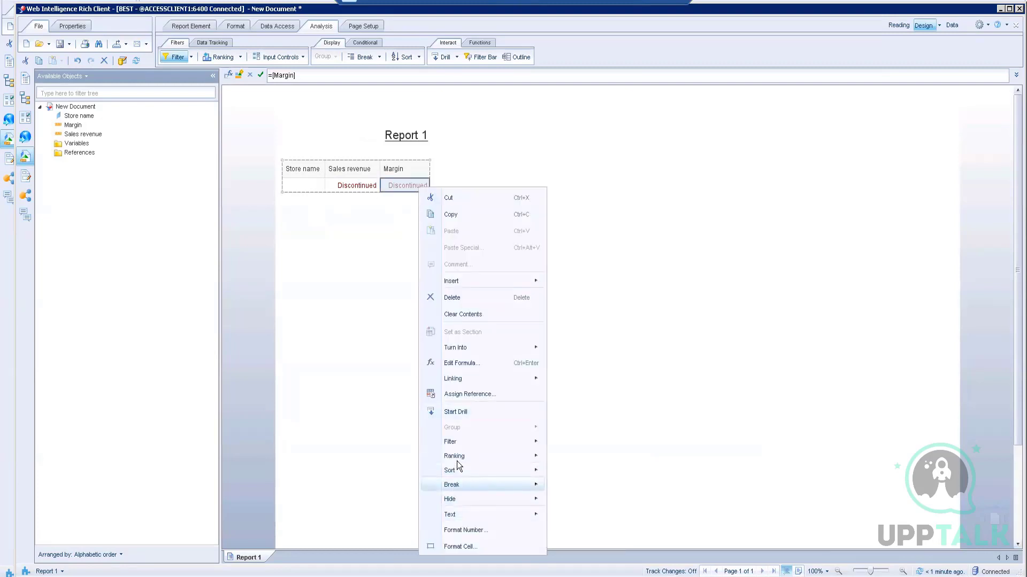
pyautogui.moveTo(457, 441)
pyautogui.click(578, 477)
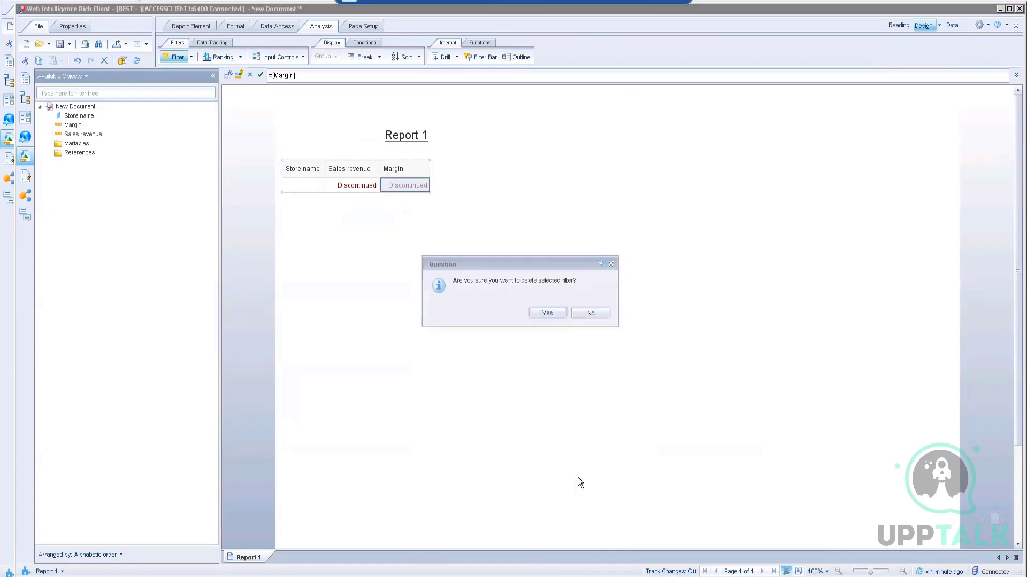
pyautogui.click(551, 318)
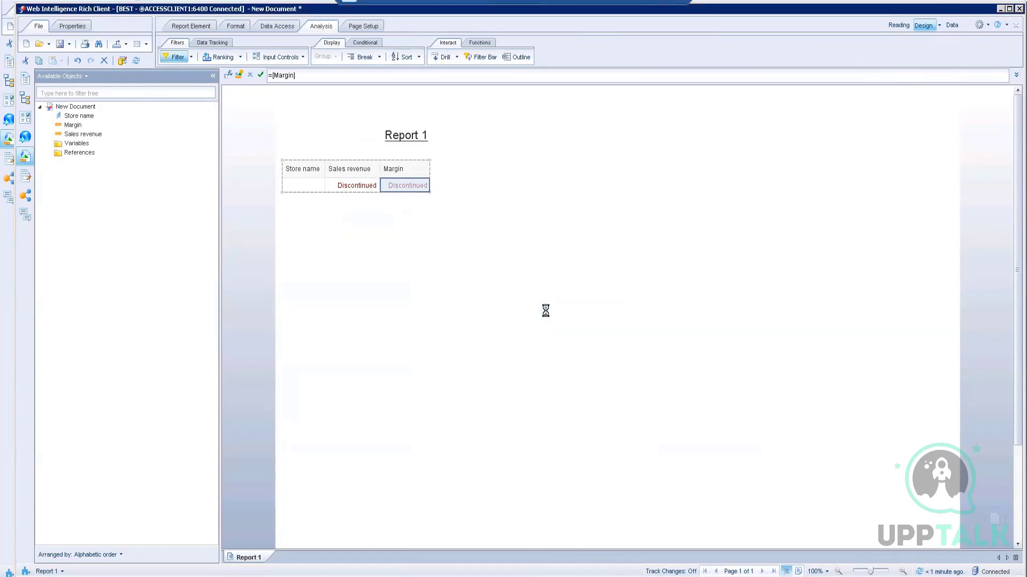
# Step: Widen the Store name column of the report table to fit its contents
pyautogui.click(569, 265)
pyautogui.click(322, 230)
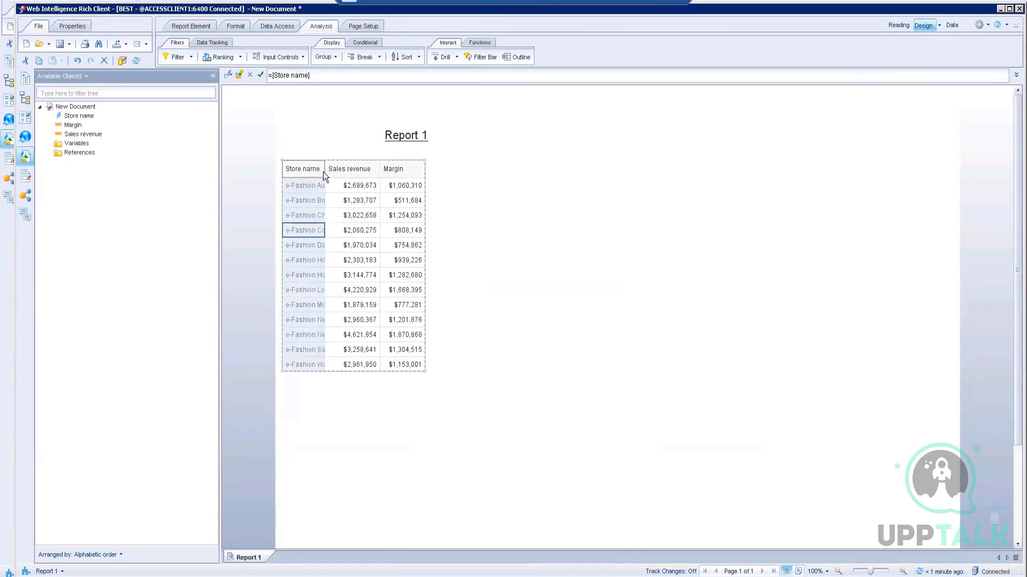
pyautogui.doubleClick(324, 170)
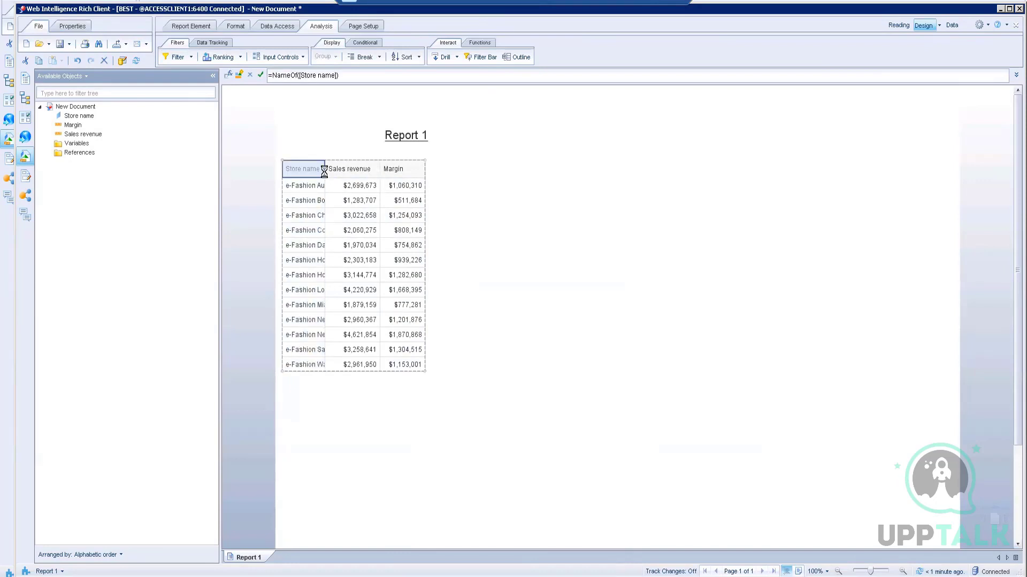
# Step: Add a report filter to the table for Store name In list with e-Fashion Dallas and e-Fashion Houston
pyautogui.click(336, 244)
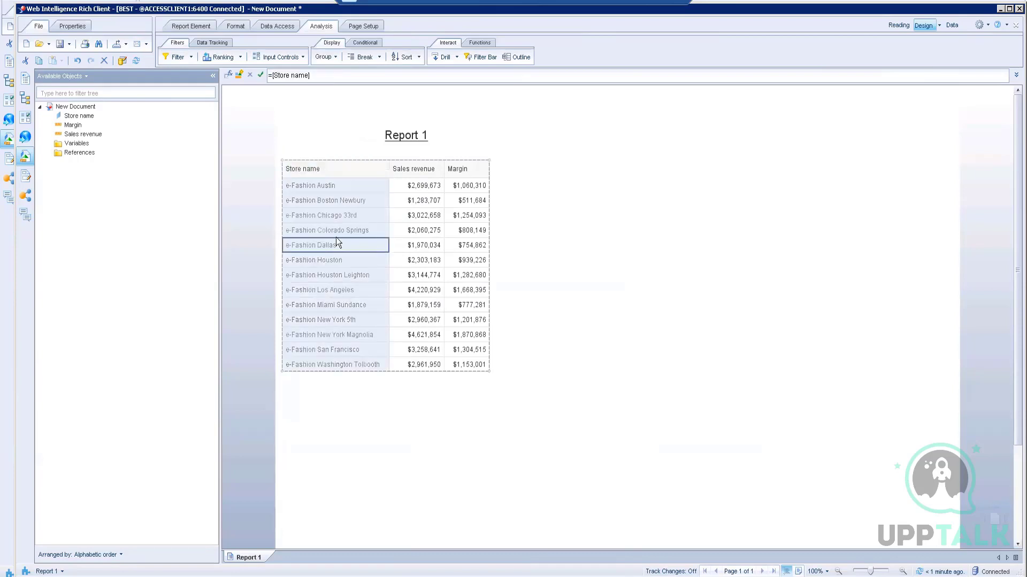
pyautogui.rightClick(335, 257)
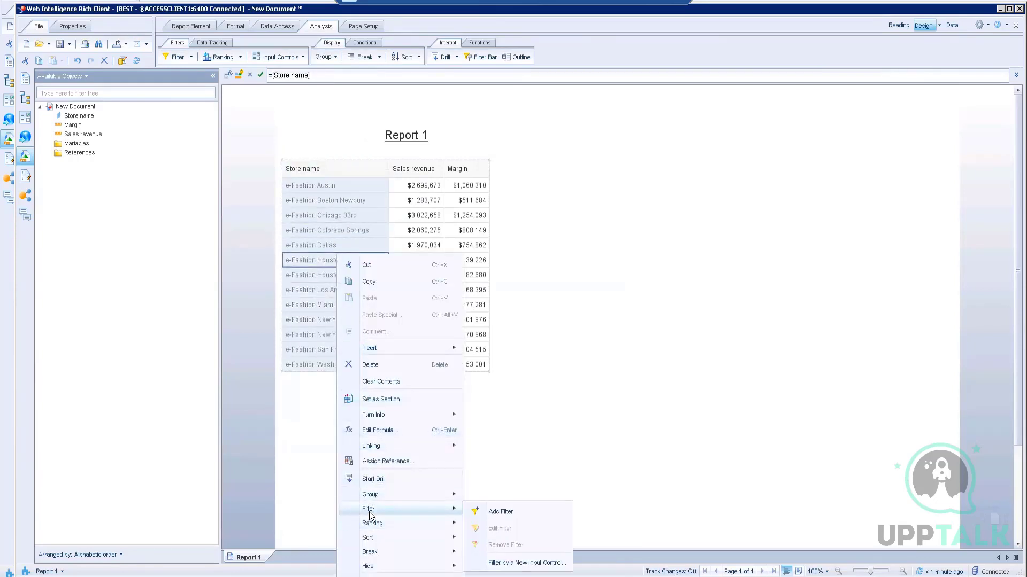
pyautogui.moveTo(460, 513)
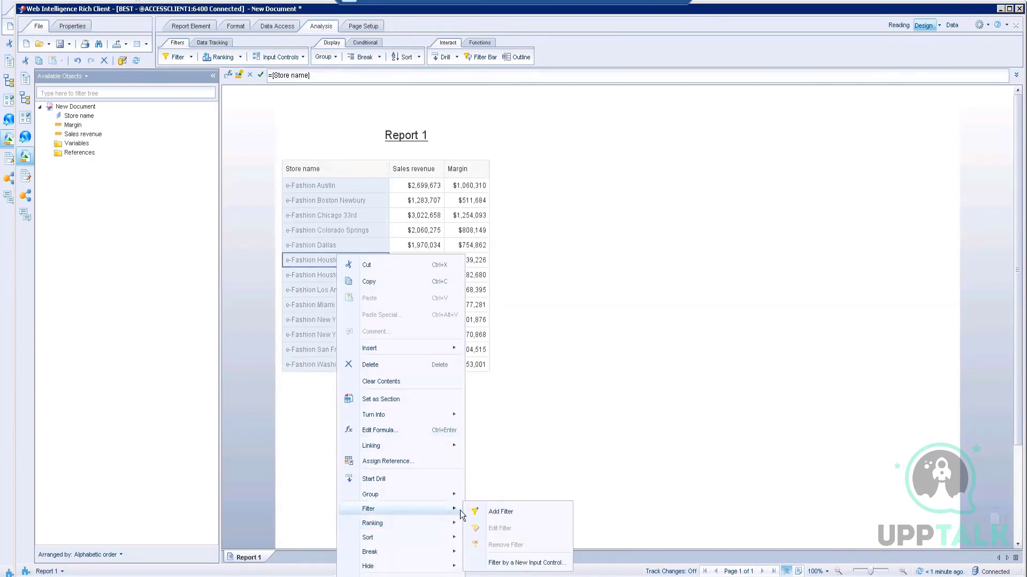
pyautogui.click(501, 512)
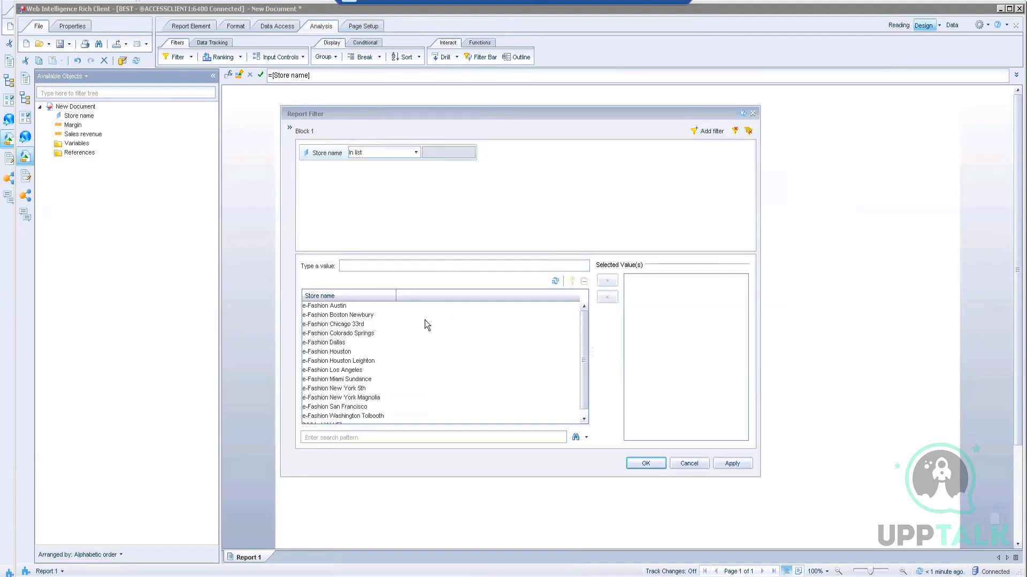
pyautogui.scroll(-1, 514, 358)
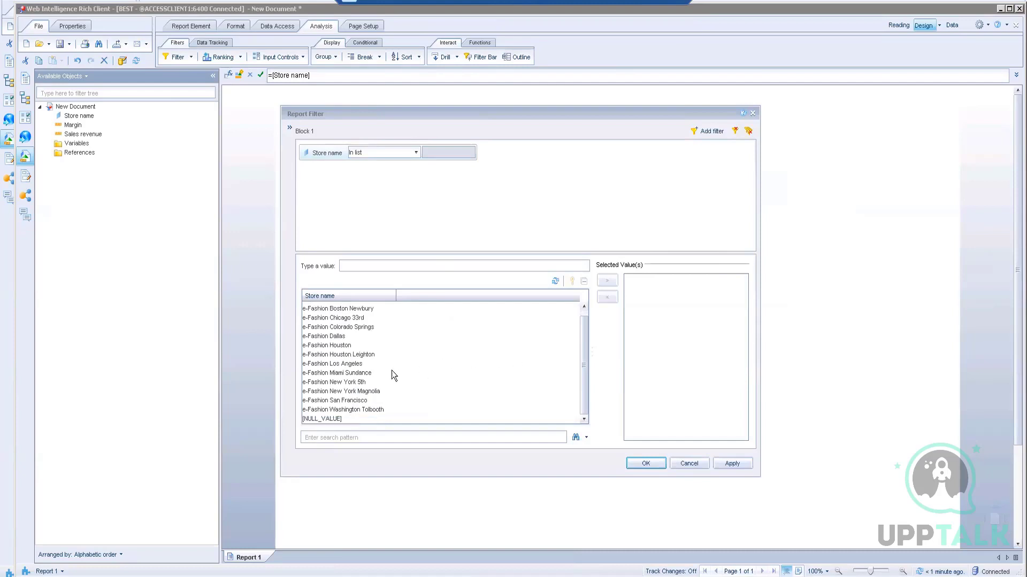
pyautogui.click(343, 339)
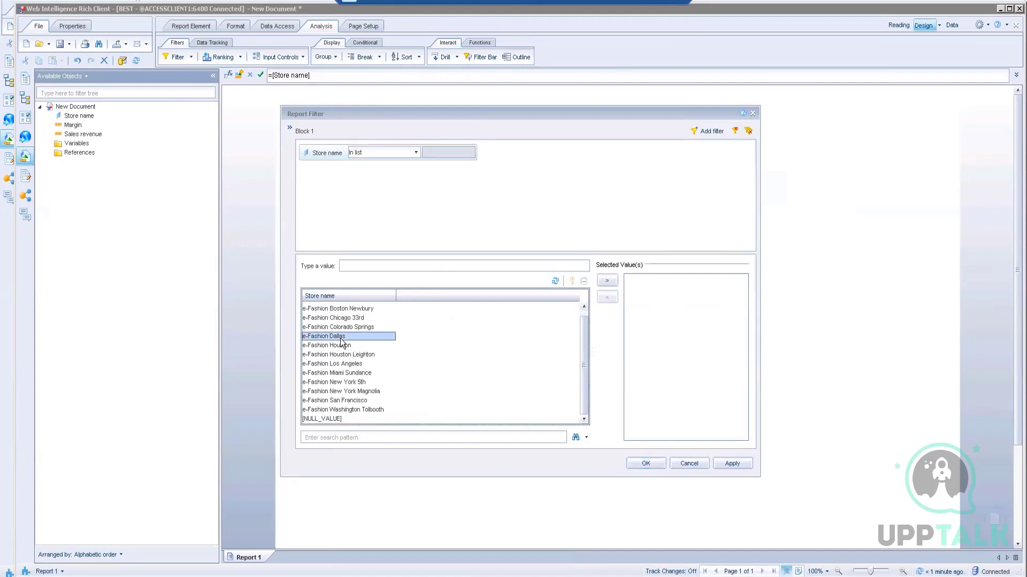
pyautogui.keyDown('ctrl'); pyautogui.click(342, 346); pyautogui.keyUp('ctrl')
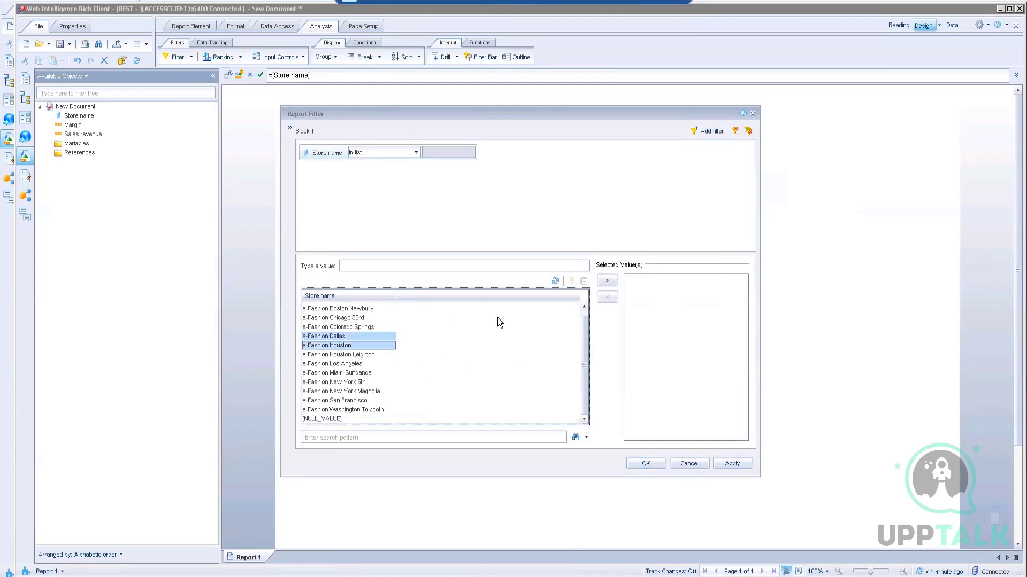
pyautogui.click(607, 282)
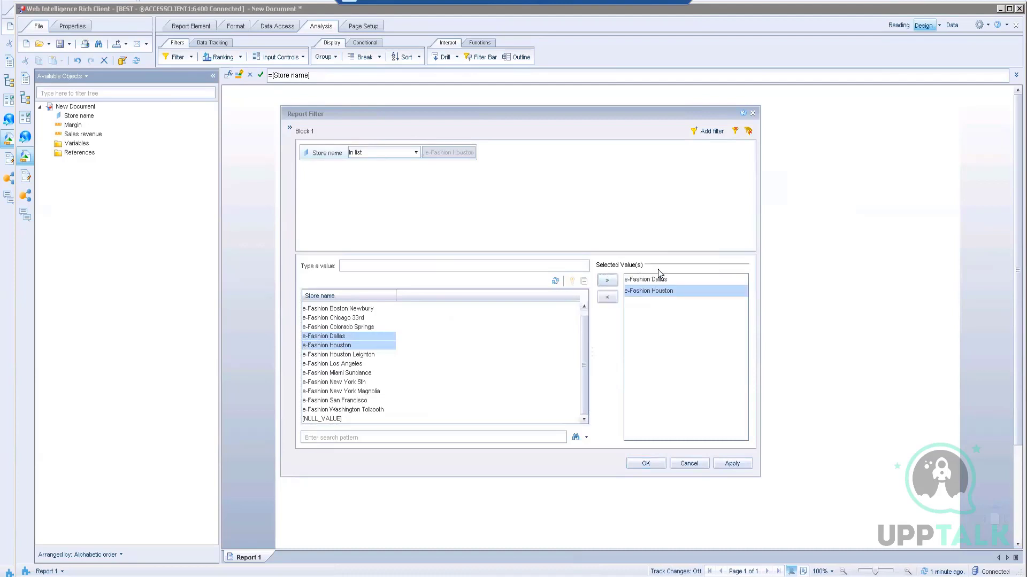
pyautogui.click(645, 464)
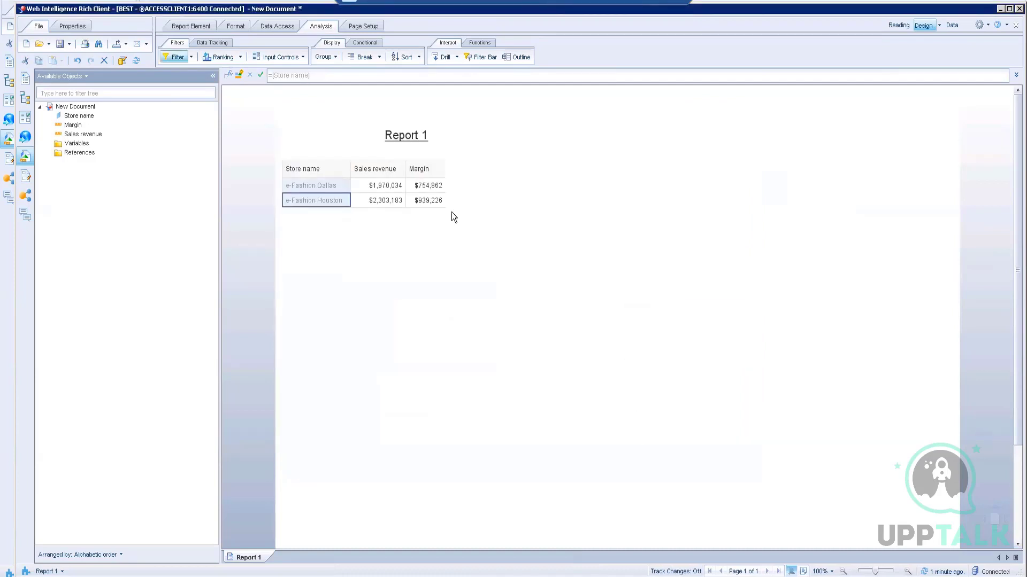
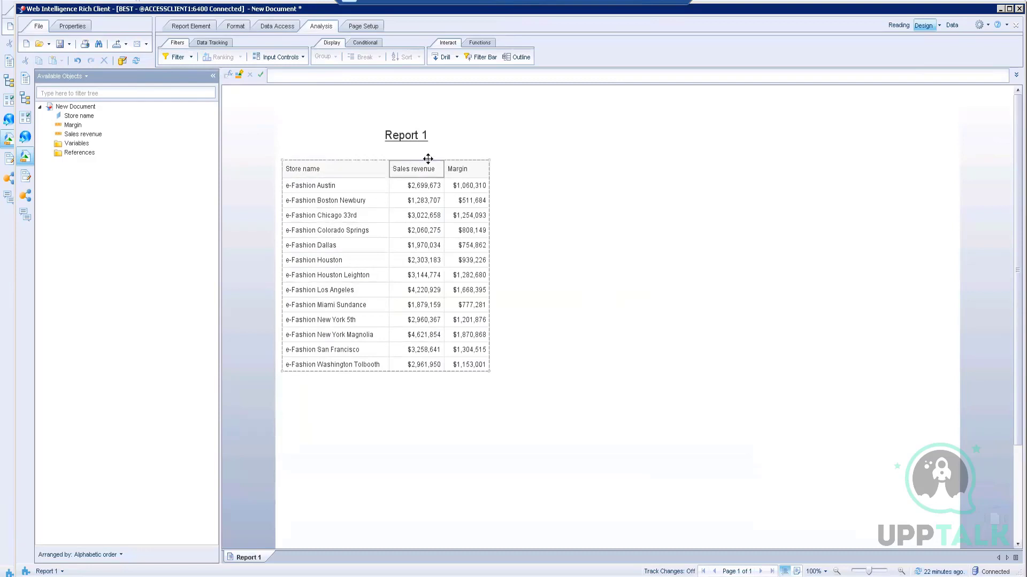
# Step: Turn the report table into a horizontal table and undo the conversion
pyautogui.rightClick(465, 157)
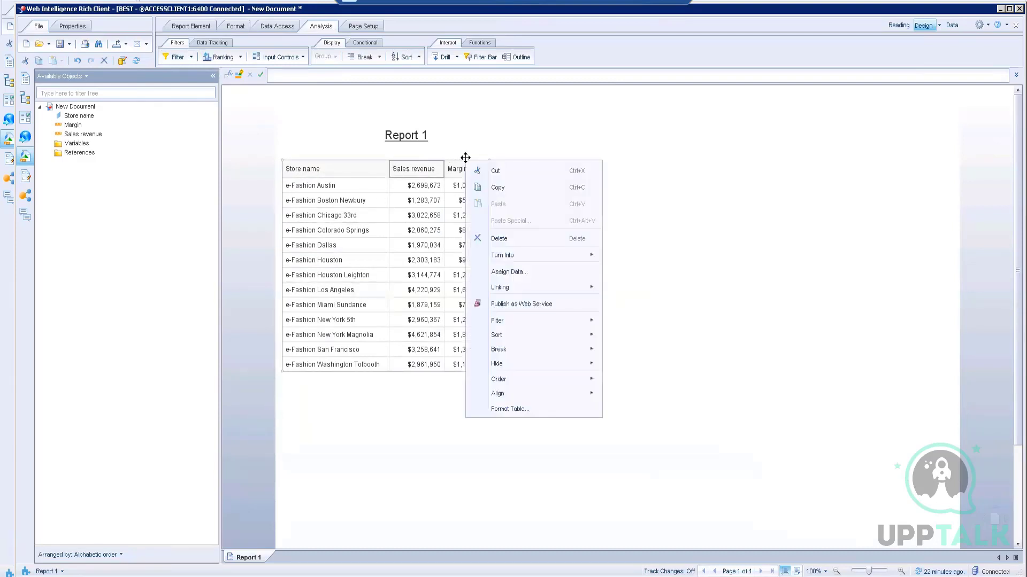
pyautogui.click(695, 140)
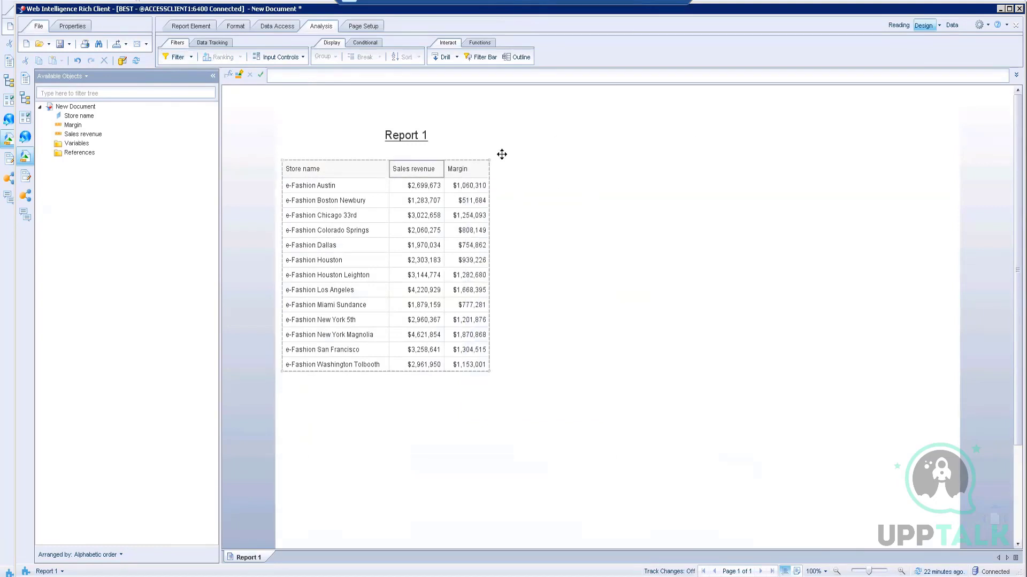
pyautogui.rightClick(458, 159)
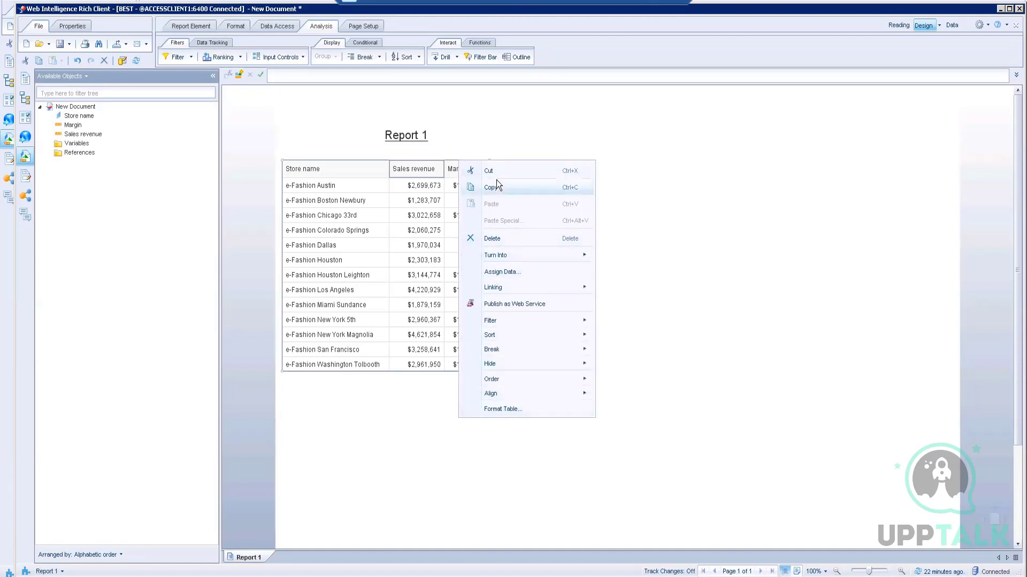
pyautogui.moveTo(512, 257)
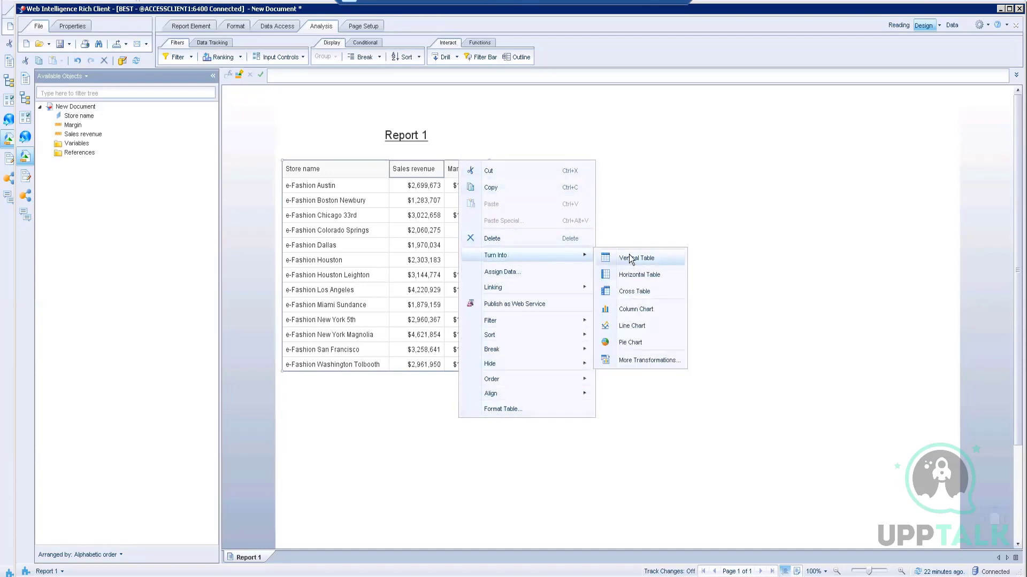
pyautogui.click(631, 276)
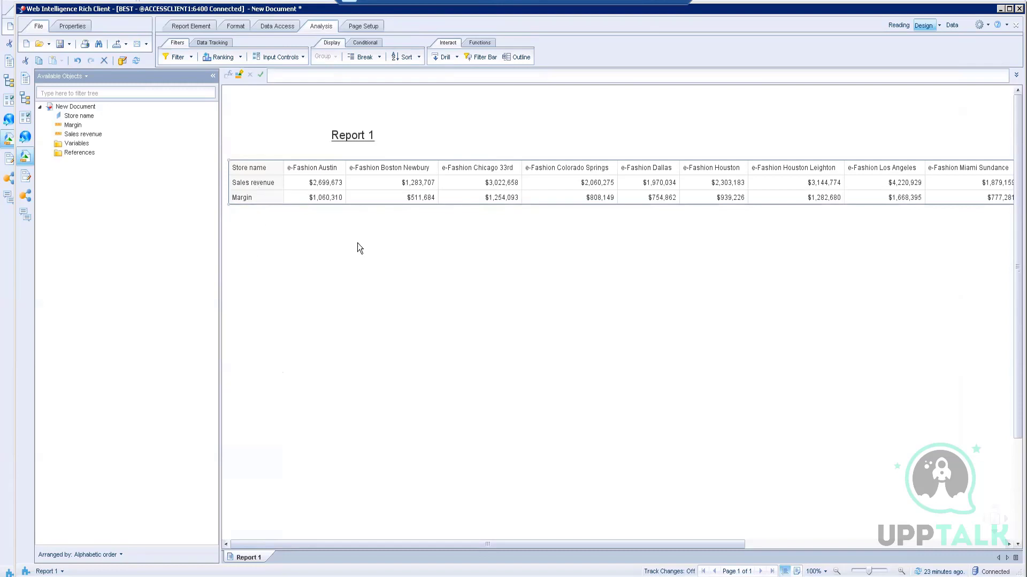
pyautogui.hotkey('ctrl', 'z')
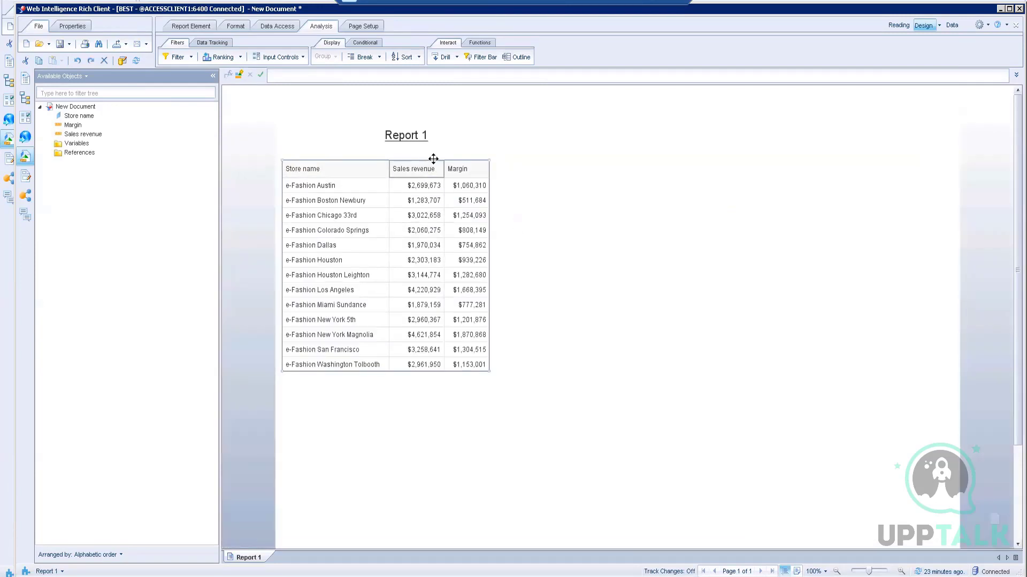
# Step: Turn the report table into a cross table
pyautogui.rightClick(433, 159)
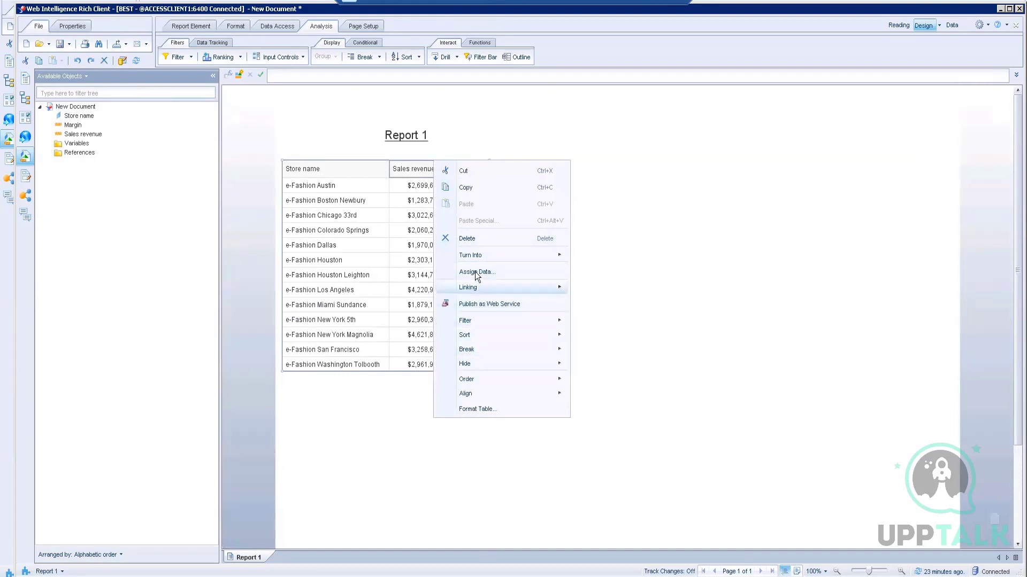
pyautogui.moveTo(473, 257)
pyautogui.click(612, 292)
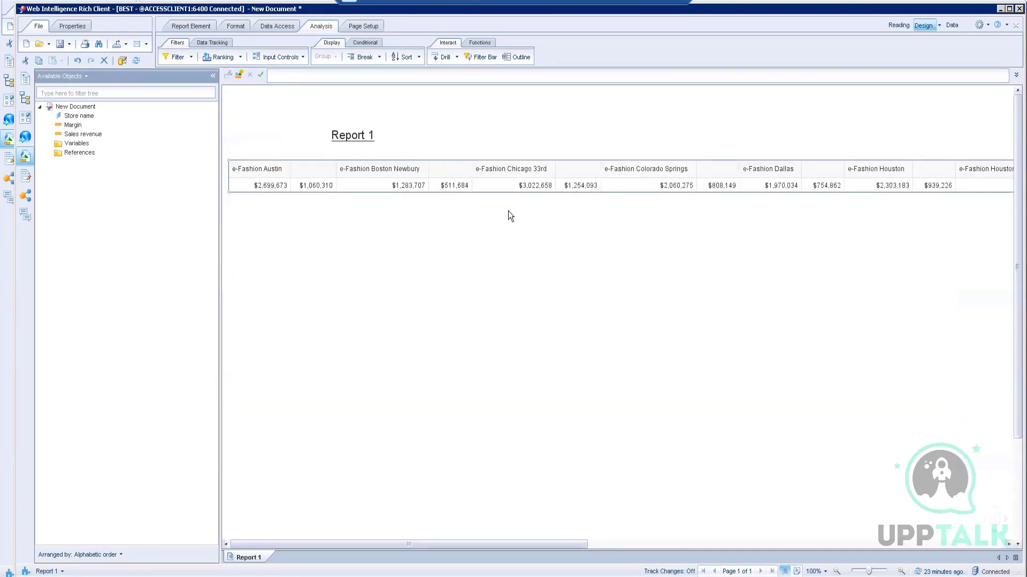
pyautogui.rightClick(538, 159)
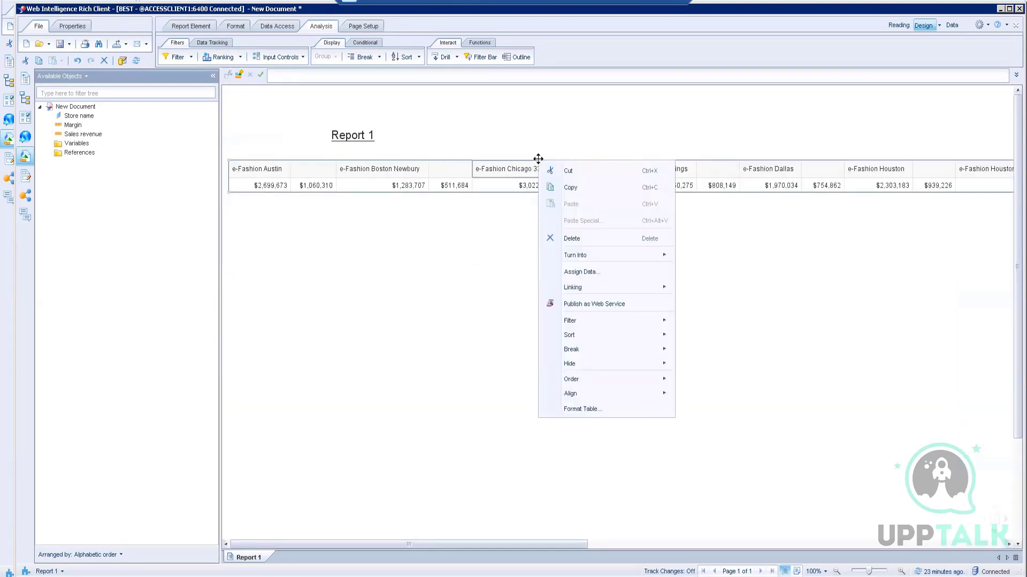
pyautogui.click(579, 271)
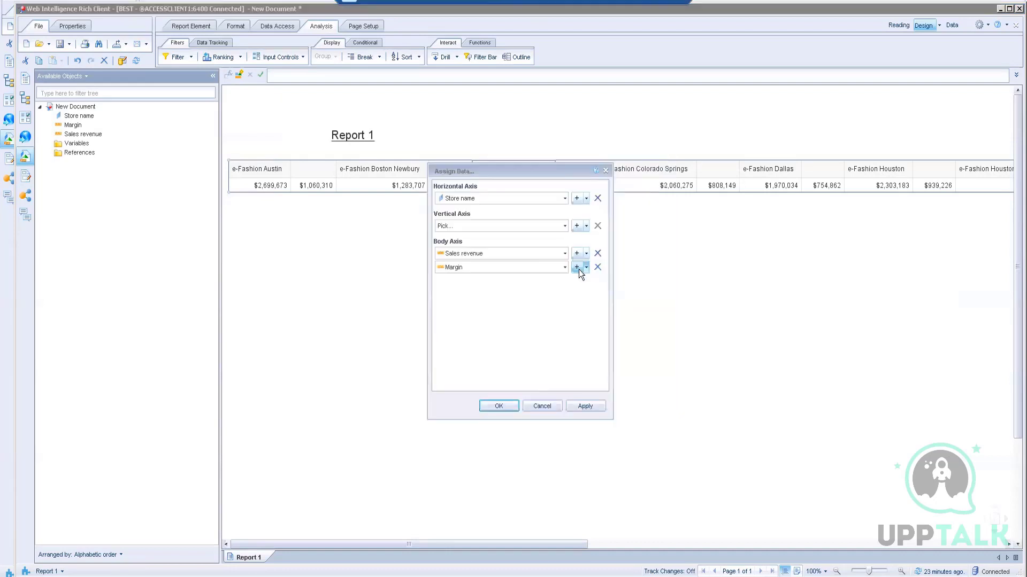
pyautogui.click(564, 226)
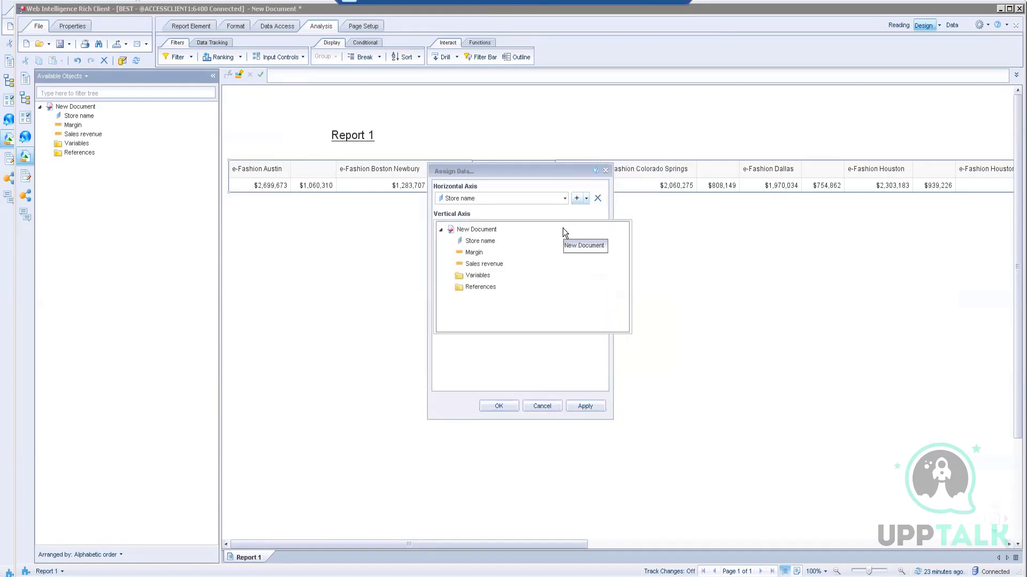
pyautogui.click(503, 337)
pyautogui.click(542, 406)
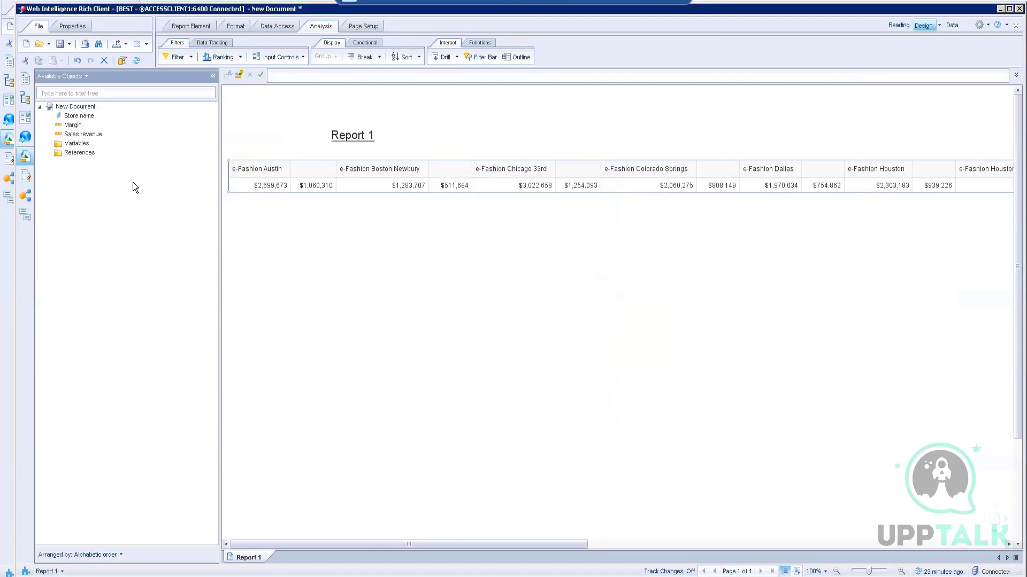
# Step: Add the State object from the Store class to the query's result objects and run the query
pyautogui.click(266, 26)
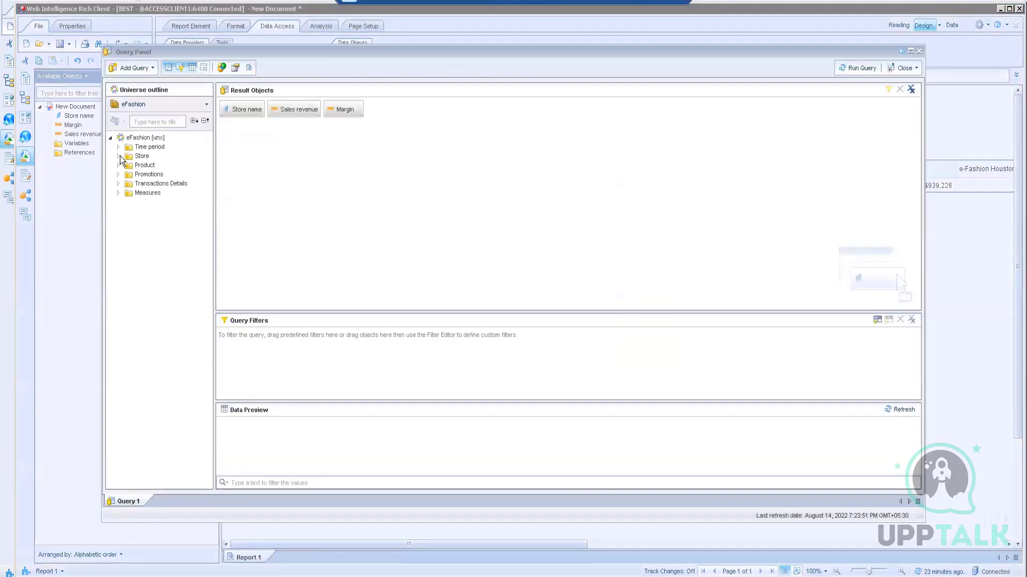
pyautogui.click(118, 156)
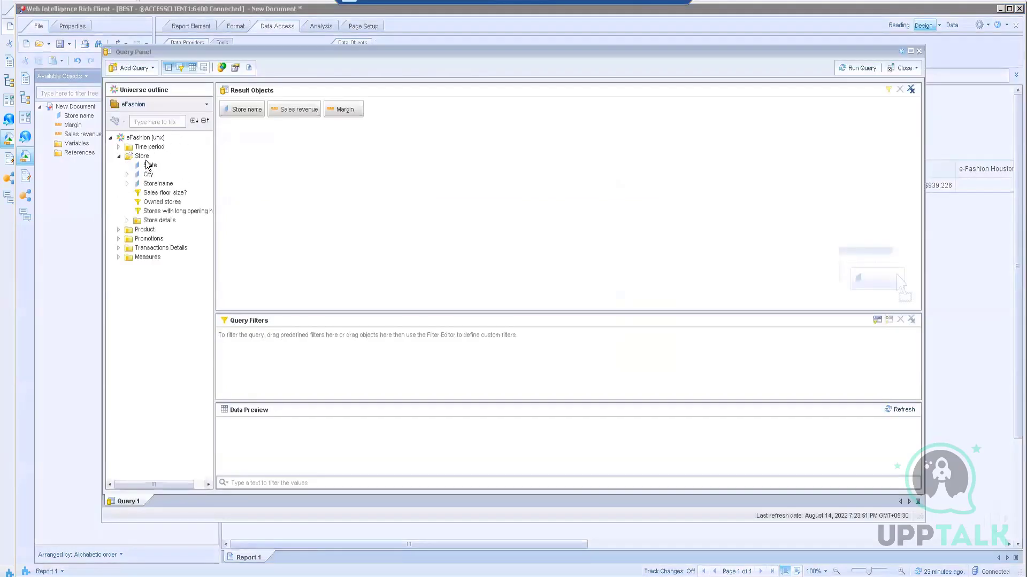
pyautogui.doubleClick(148, 167)
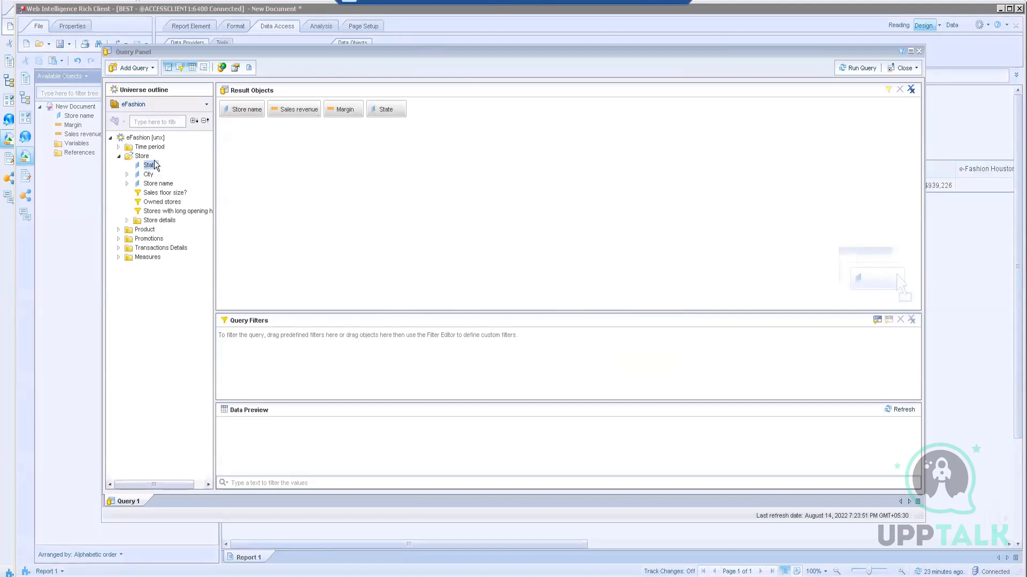
pyautogui.click(853, 70)
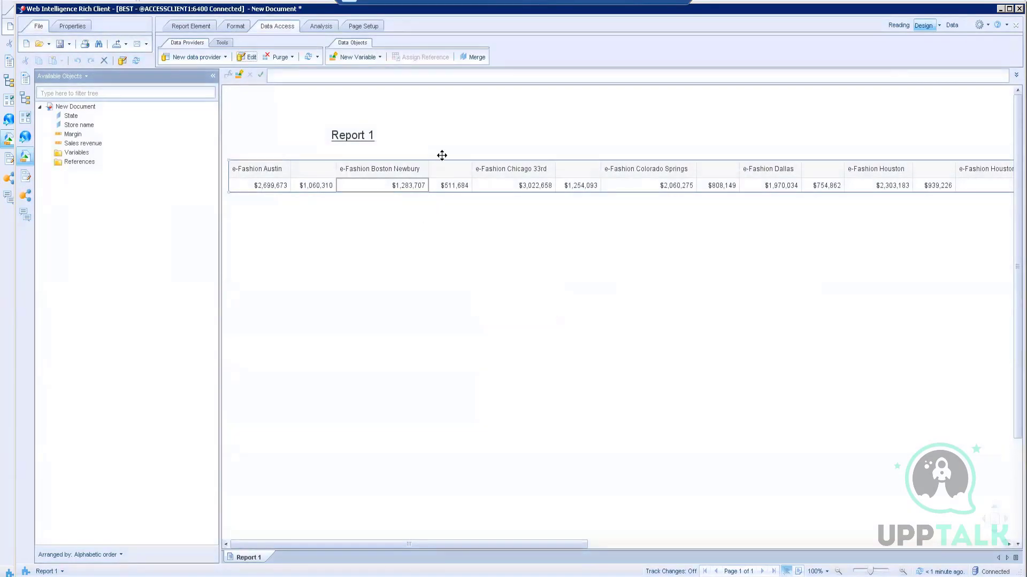
# Step: Assign State to the cross table's horizontal axis and Store name to its vertical axis
pyautogui.rightClick(442, 156)
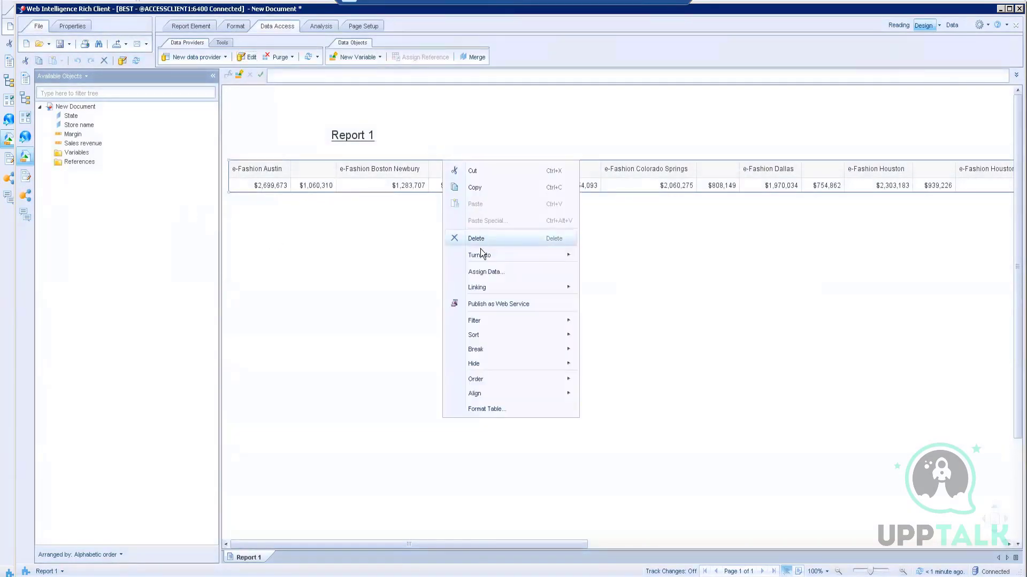
pyautogui.click(481, 272)
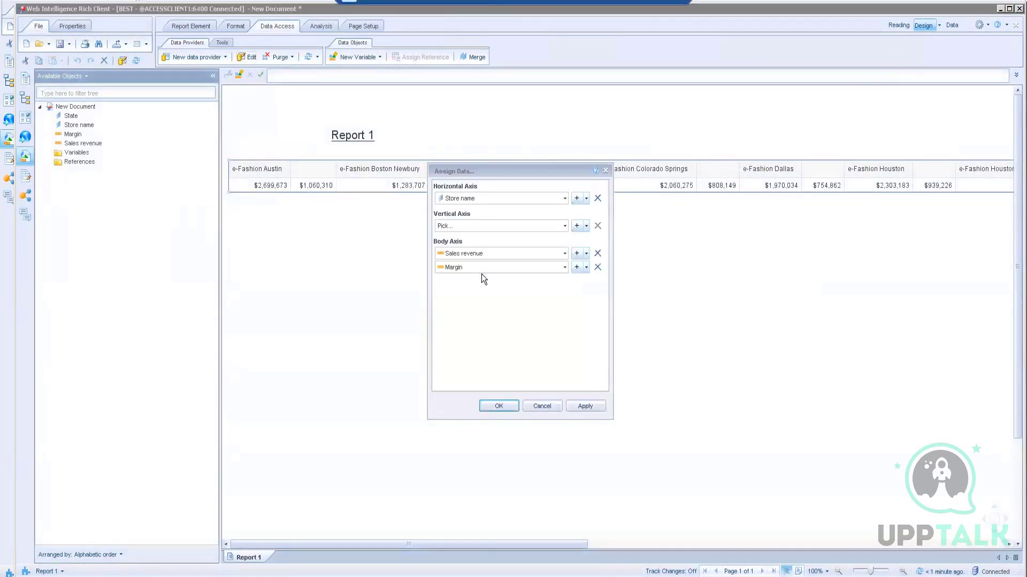
pyautogui.click(565, 199)
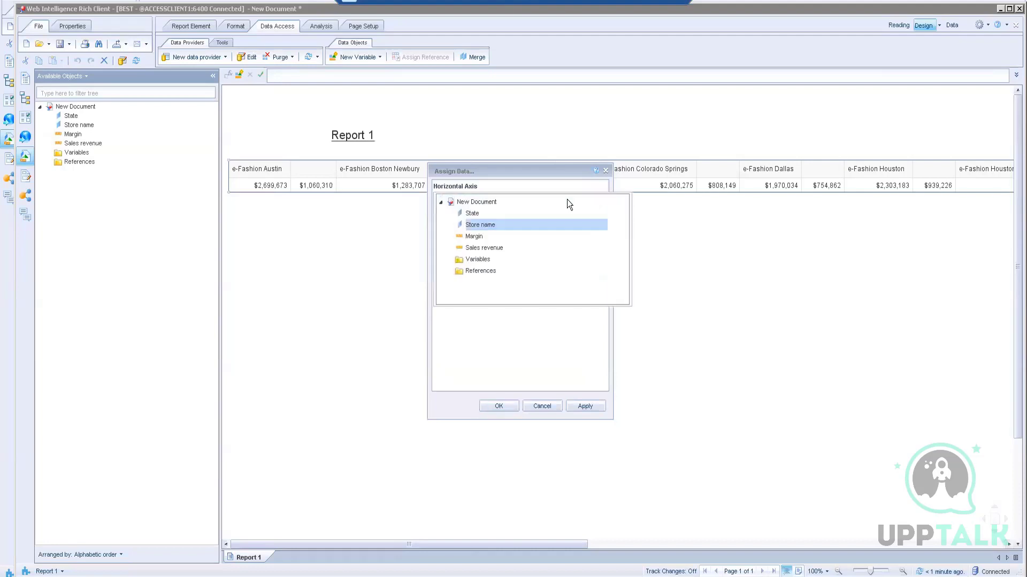
pyautogui.click(481, 214)
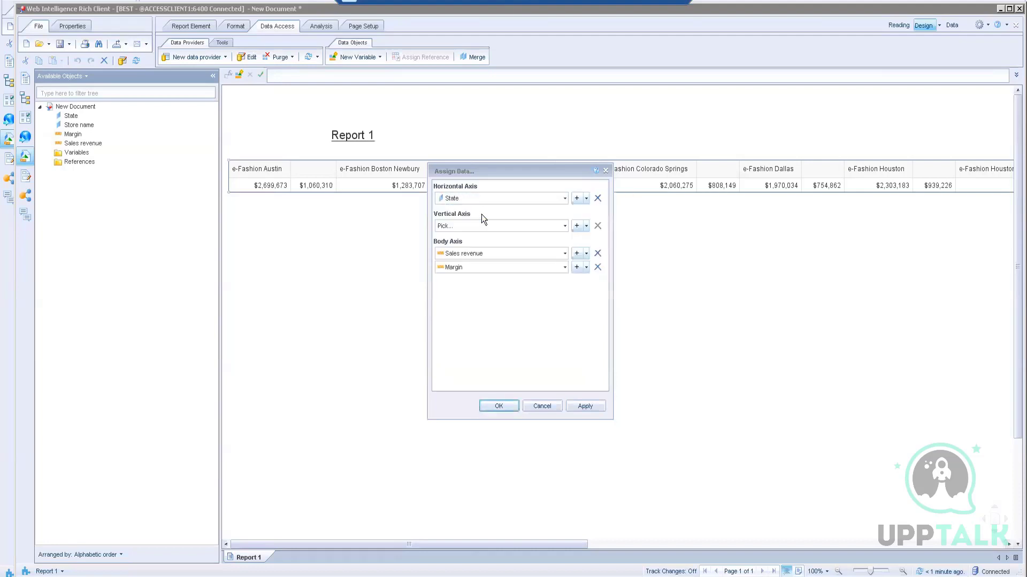
pyautogui.click(560, 228)
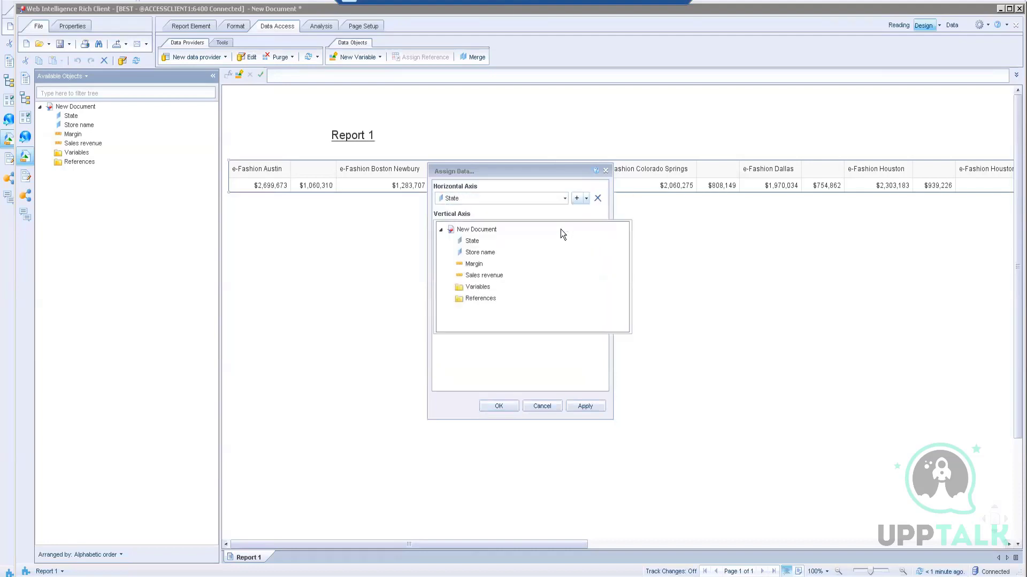
pyautogui.click(484, 251)
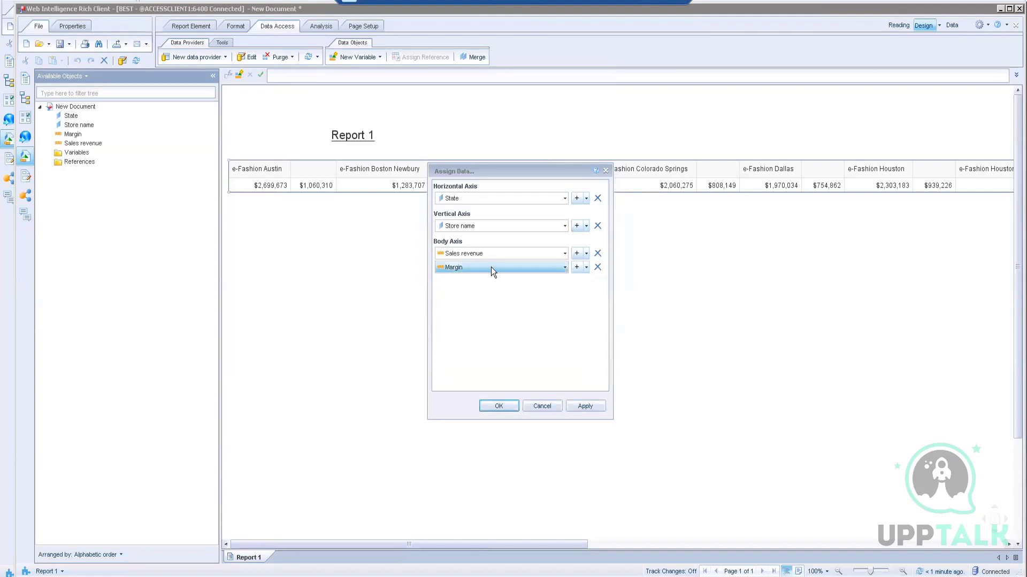
pyautogui.click(497, 407)
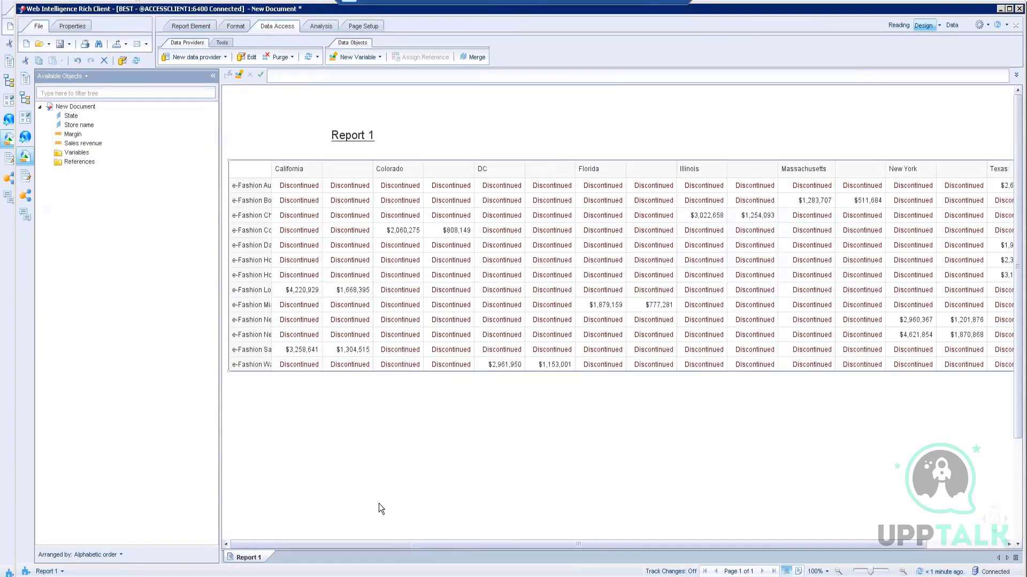
# Step: Look across the cross table's state columns and undo the axis assignment
pyautogui.click(388, 539)
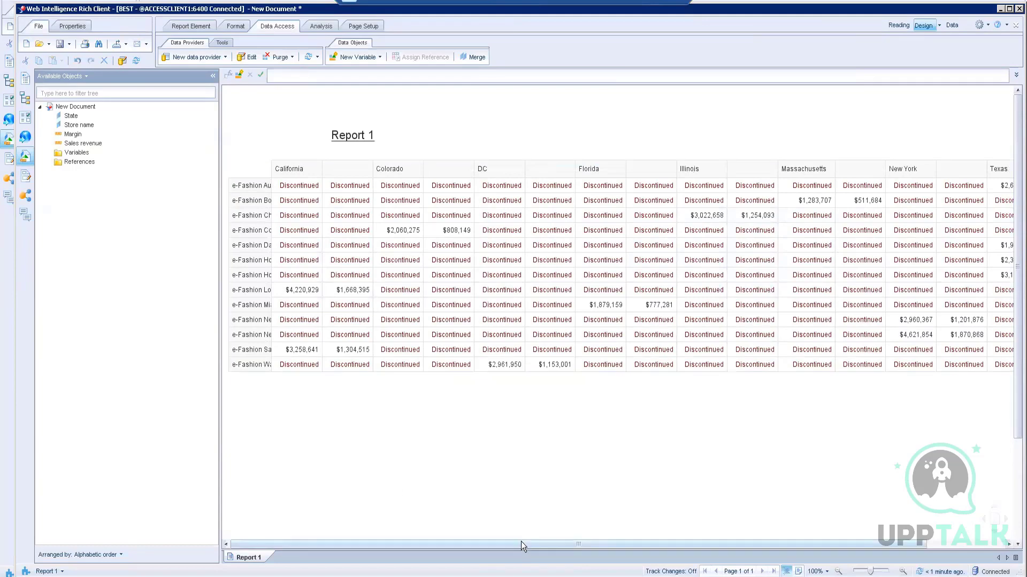
pyautogui.moveTo(521, 541); pyautogui.dragTo(794, 534)
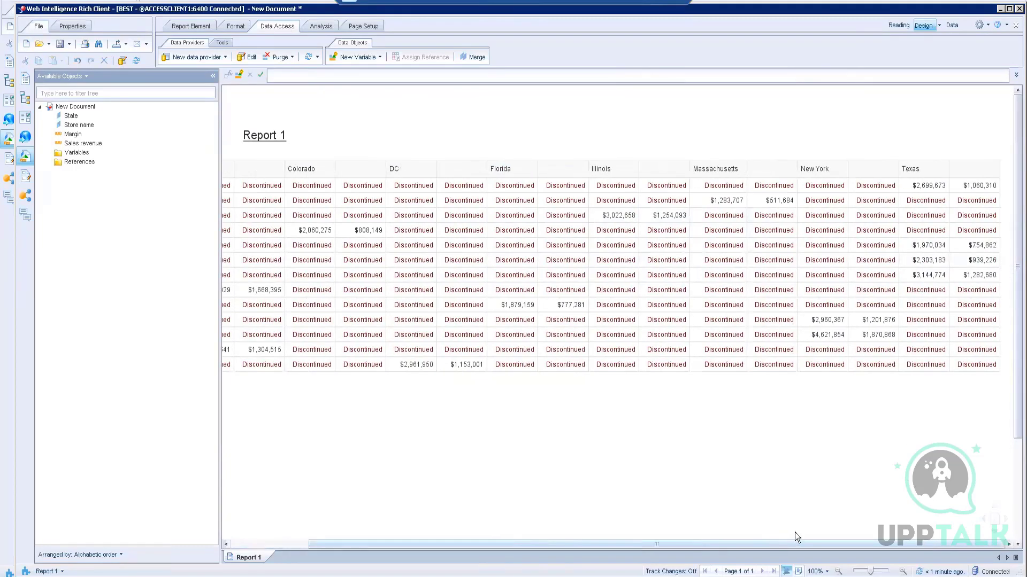
pyautogui.moveTo(600, 529); pyautogui.dragTo(871, 496)
pyautogui.moveTo(689, 508); pyautogui.dragTo(327, 497)
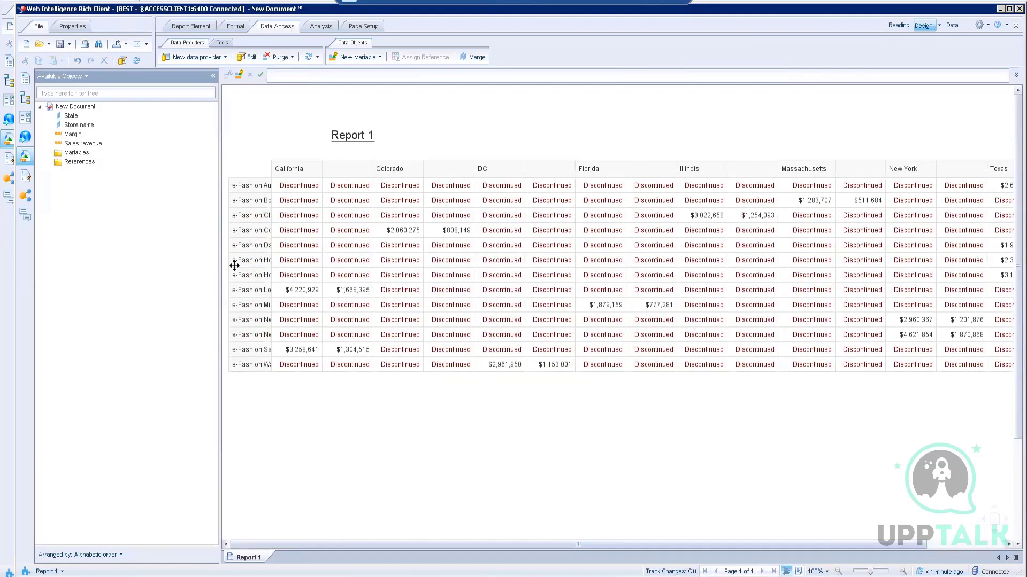
pyautogui.rightClick(420, 156)
pyautogui.moveTo(463, 252)
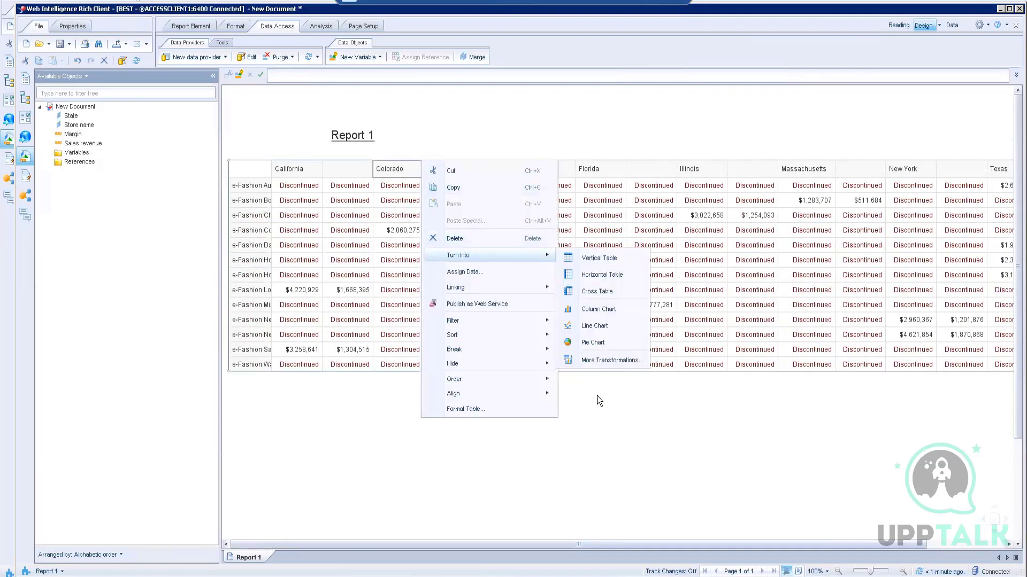
pyautogui.click(634, 411)
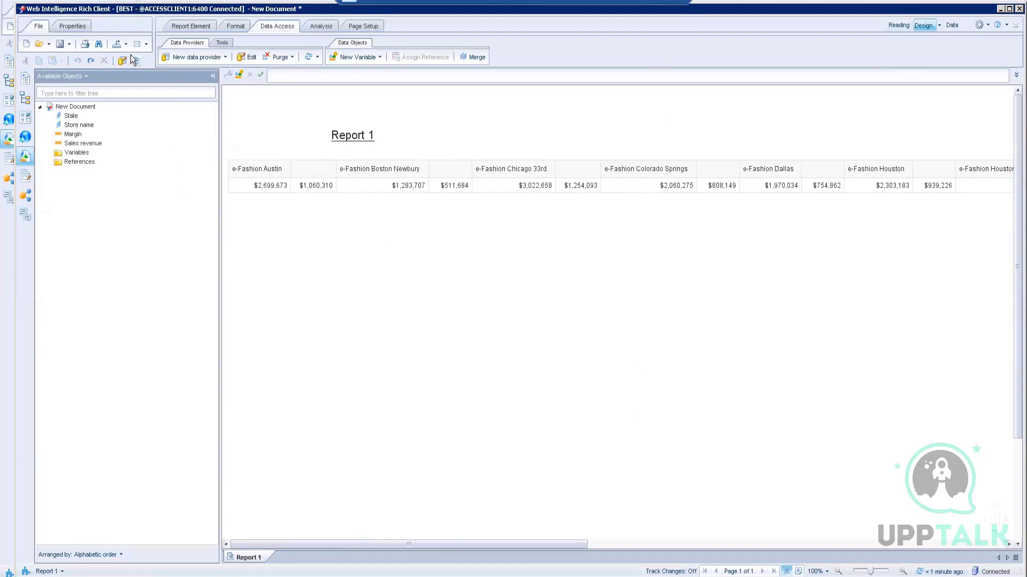
# Step: Delete the existing report table and start a new table with the State object below the report title
pyautogui.click(381, 156)
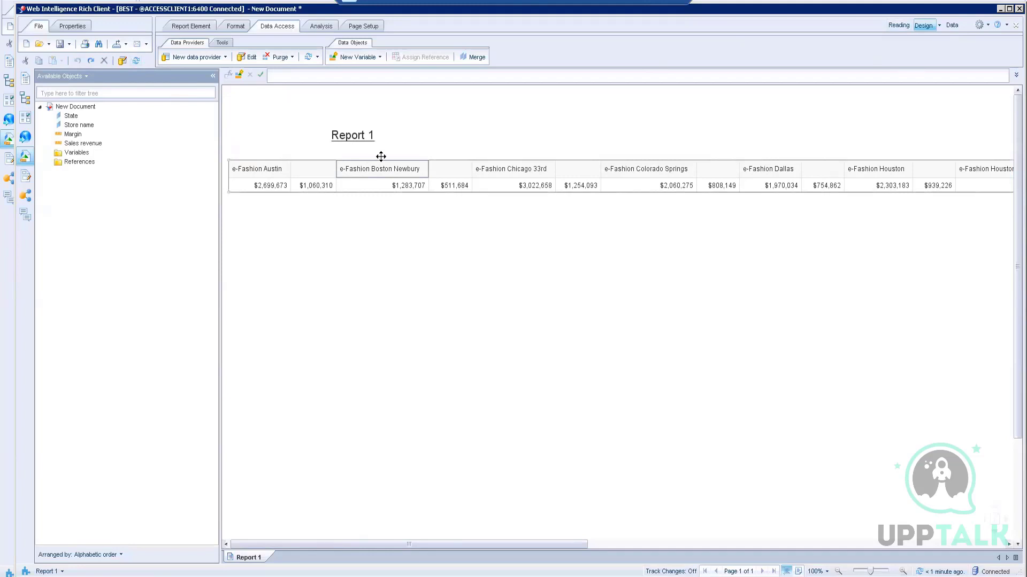
pyautogui.press('Delete')
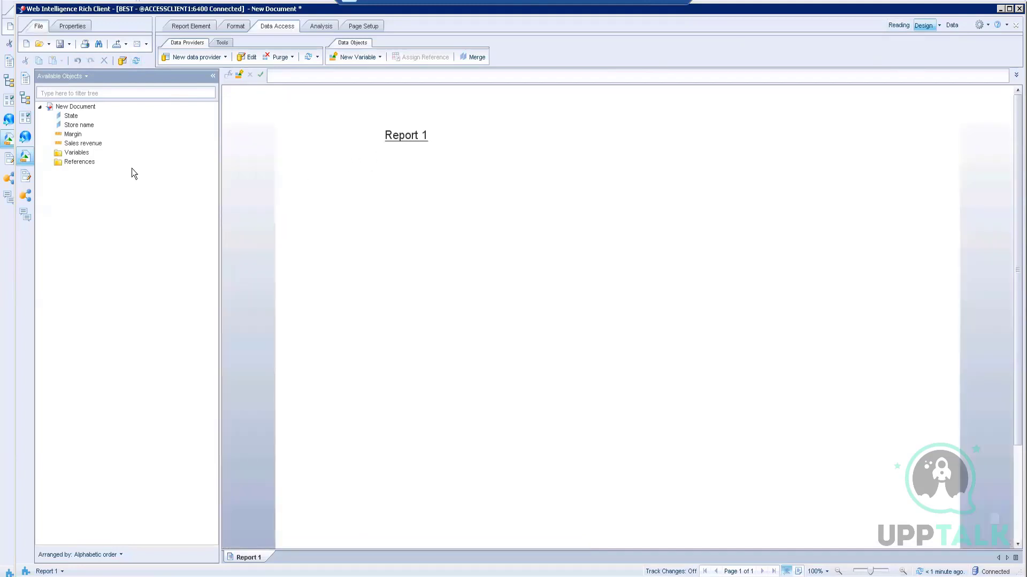
pyautogui.moveTo(72, 116); pyautogui.dragTo(328, 168)
# Step: Add Store name and Sales revenue as columns after State in the new table
pyautogui.moveTo(79, 125); pyautogui.dragTo(371, 174)
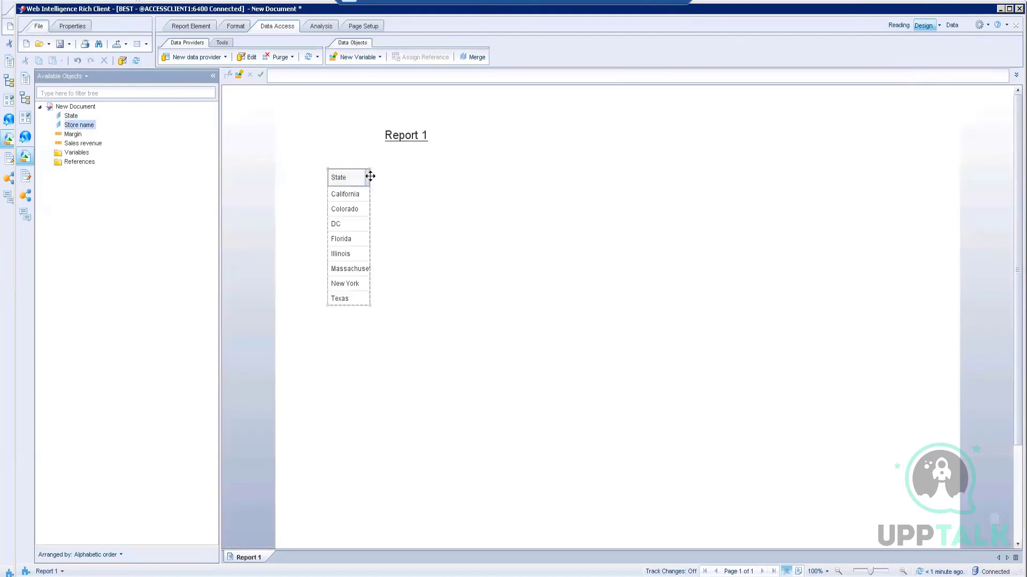
pyautogui.click(322, 179)
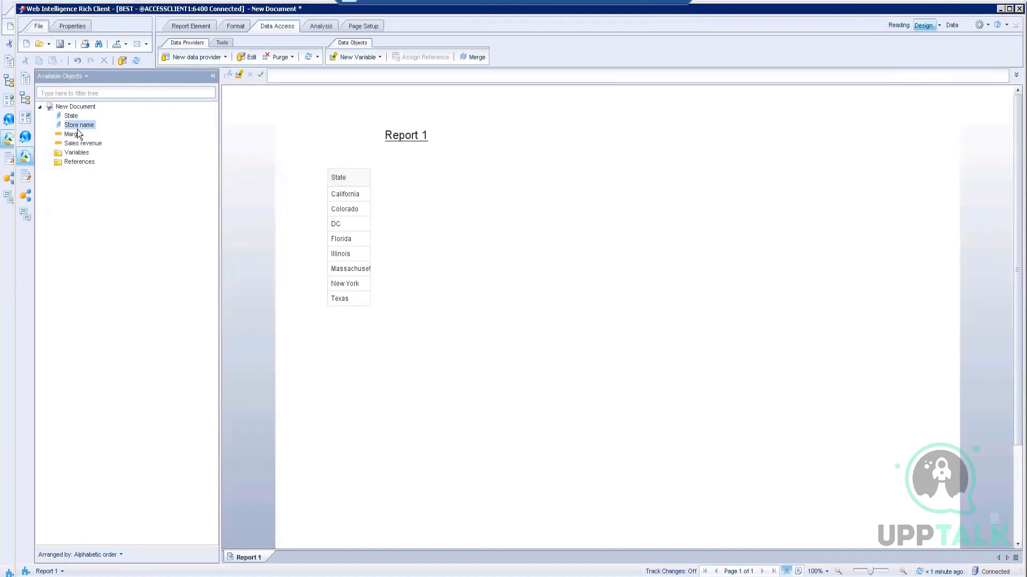
pyautogui.moveTo(75, 128); pyautogui.dragTo(367, 175)
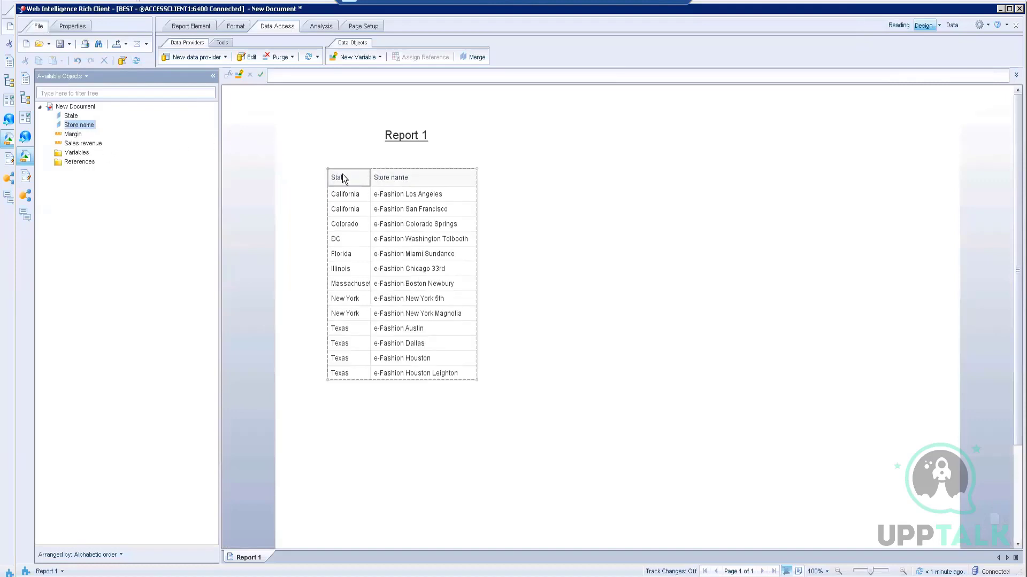
pyautogui.moveTo(81, 143); pyautogui.dragTo(474, 177)
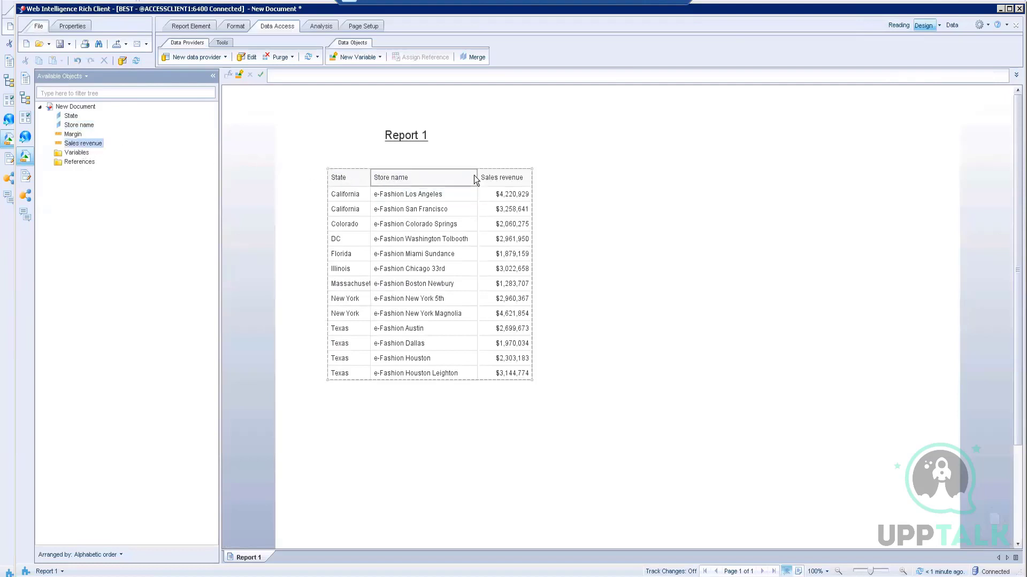
pyautogui.rightClick(447, 166)
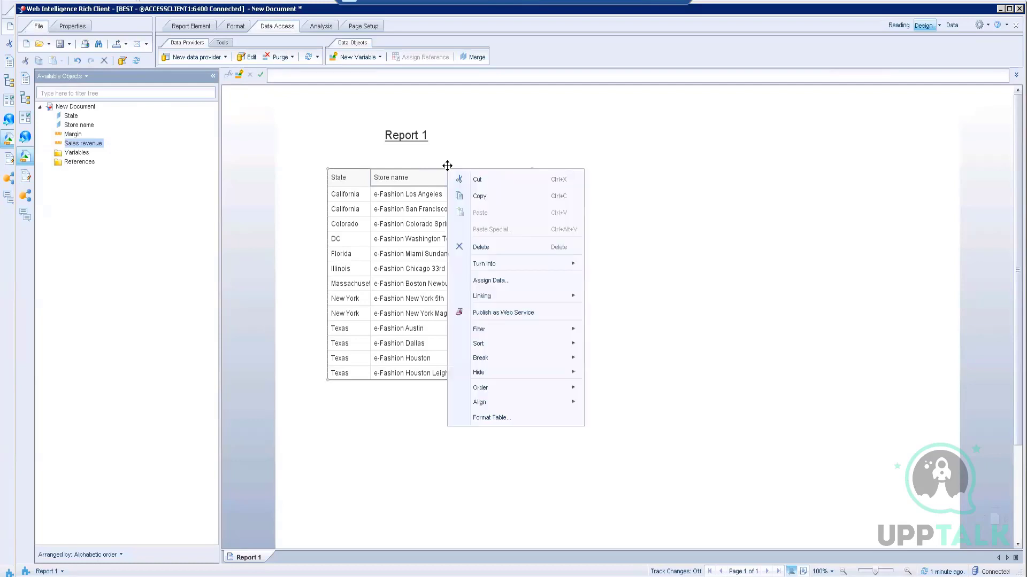
pyautogui.click(728, 260)
pyautogui.click(497, 189)
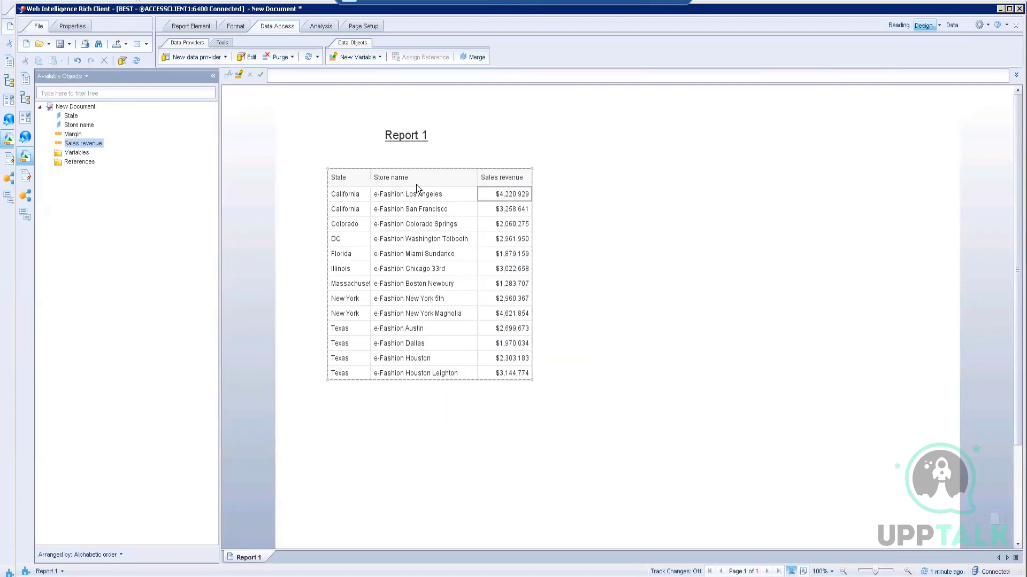
pyautogui.click(479, 175)
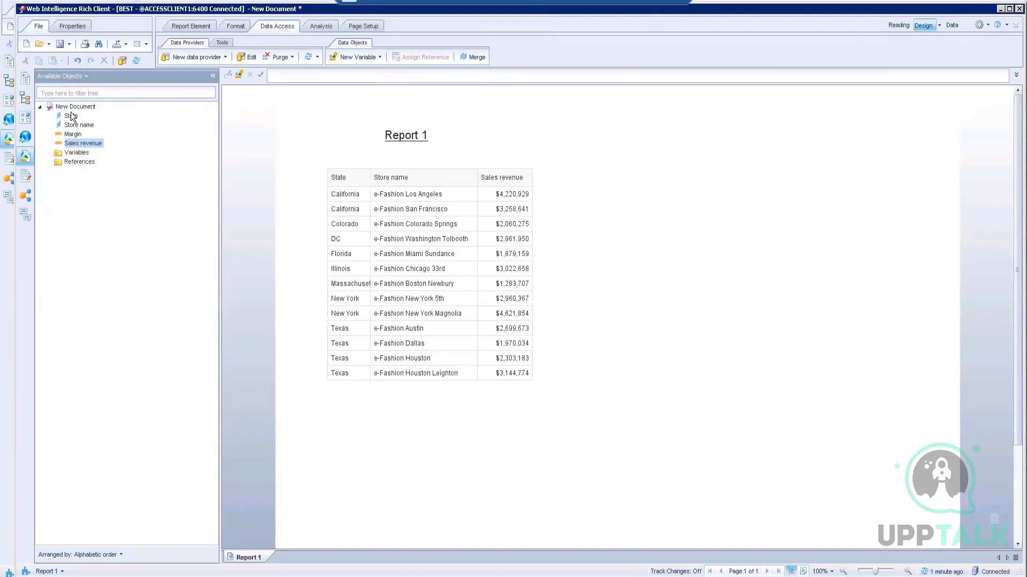
# Step: Copy the State, Store name and Sales revenue table and paste the duplicate to the right of the original
pyautogui.rightClick(451, 168)
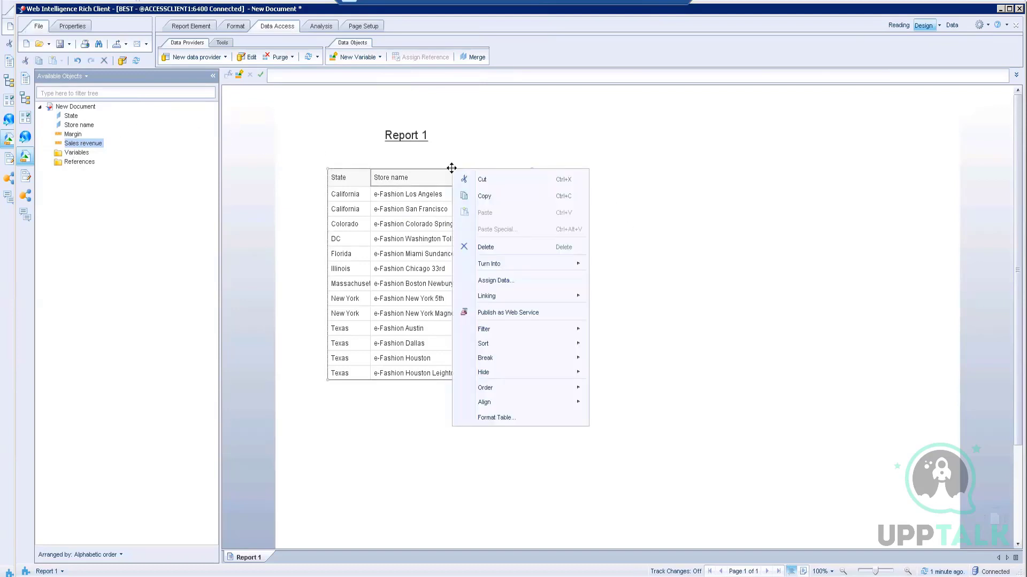
pyautogui.click(481, 197)
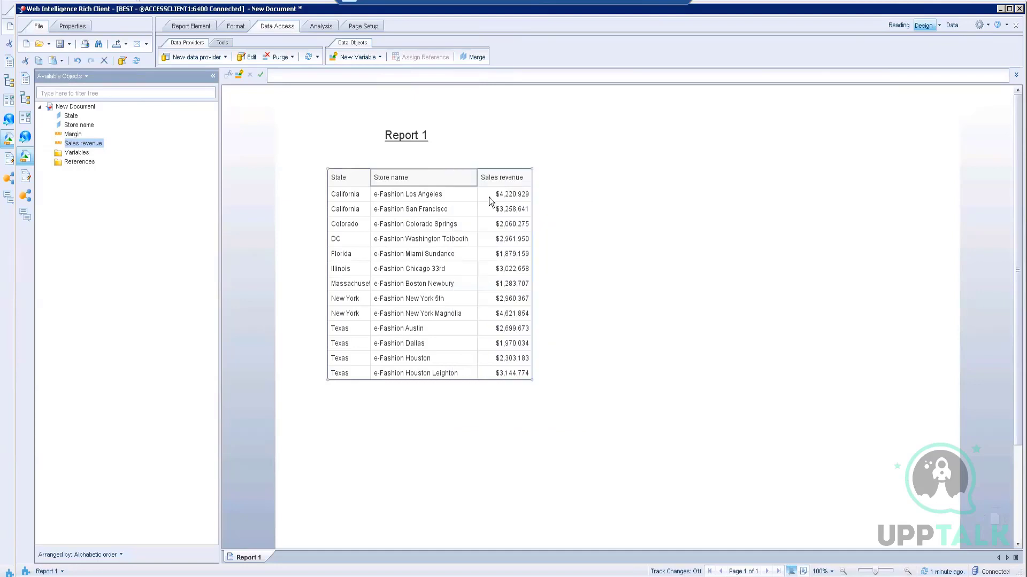
pyautogui.rightClick(663, 208)
pyautogui.click(693, 250)
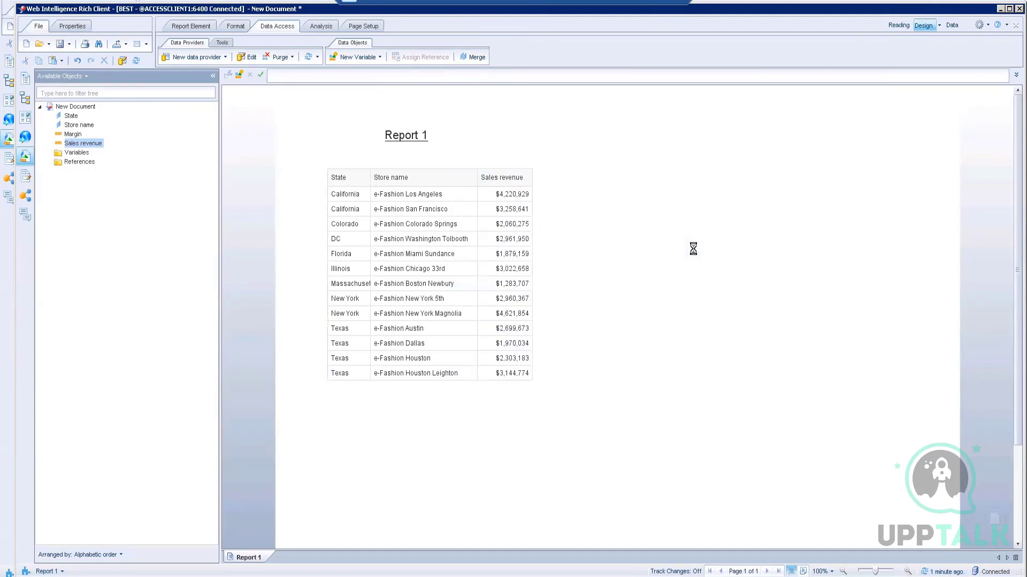
pyautogui.press('Delete')
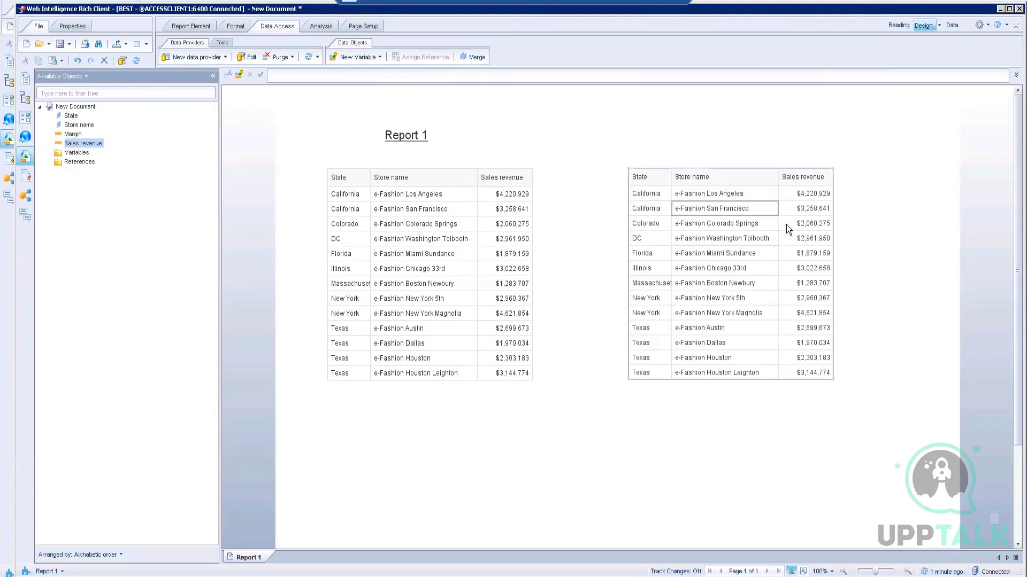
# Step: Replace Sales revenue with Margin in the duplicate table's data assignment
pyautogui.rightClick(736, 165)
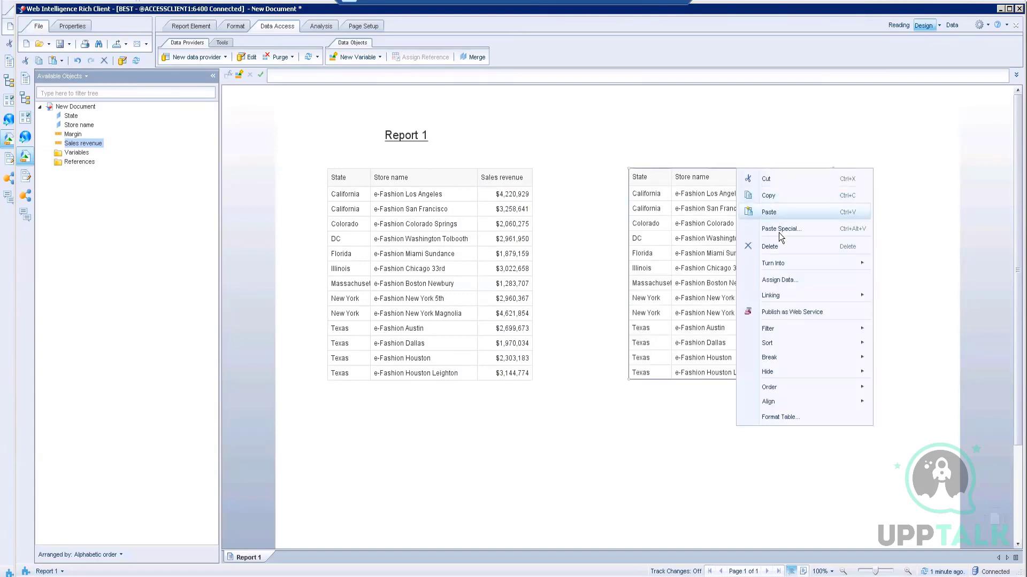
pyautogui.click(780, 280)
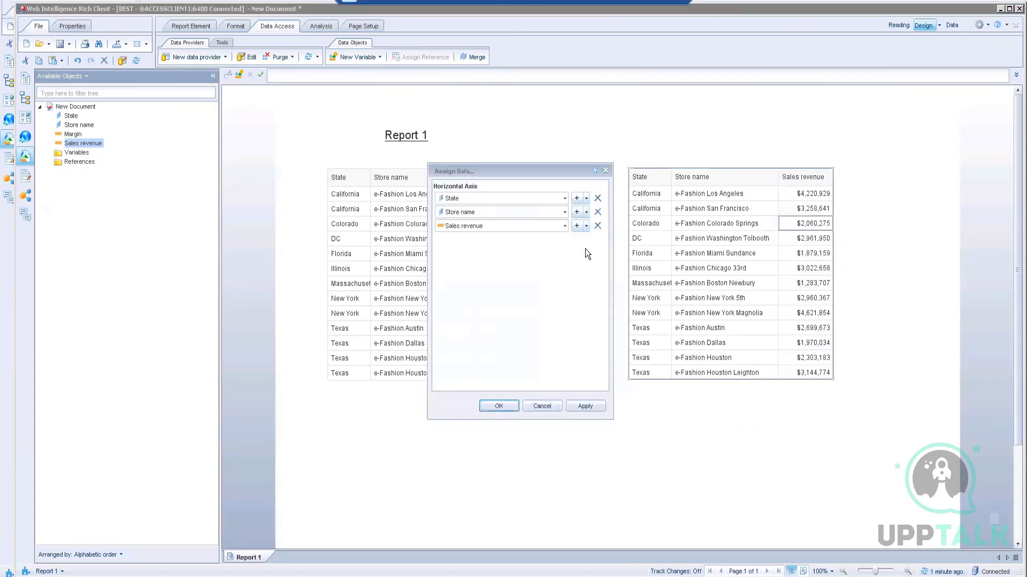
pyautogui.click(565, 229)
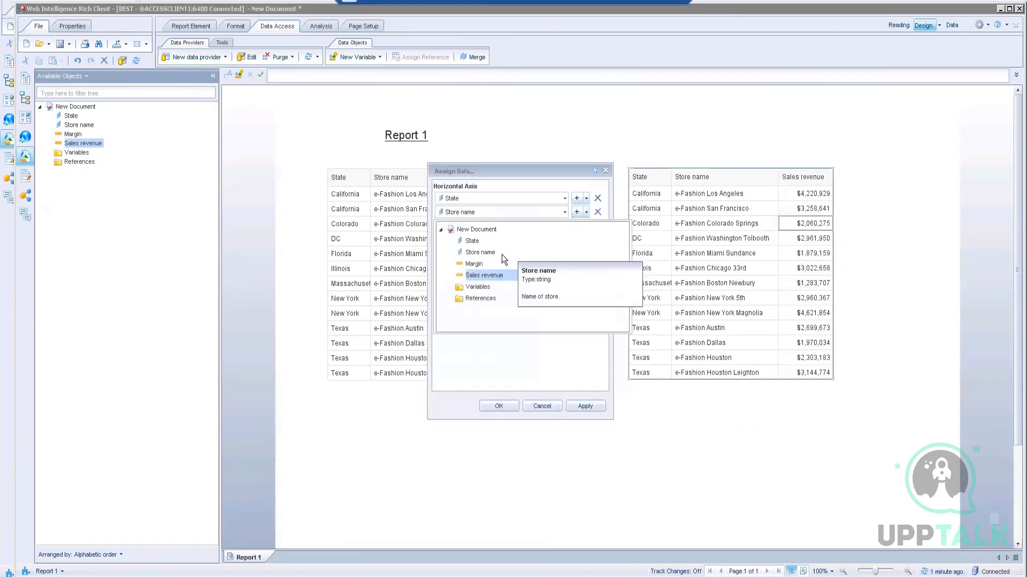
pyautogui.click(468, 263)
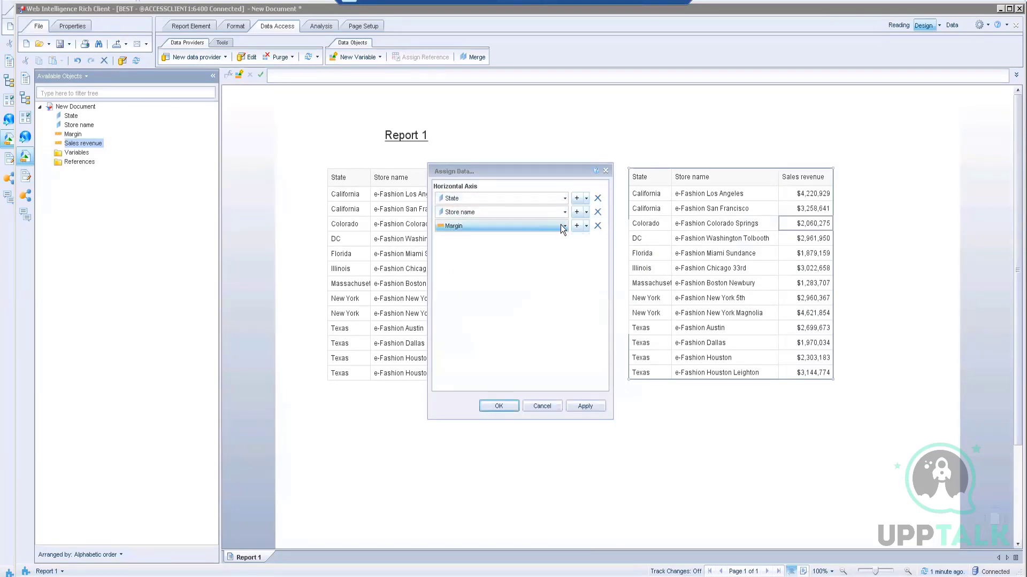
pyautogui.click(497, 407)
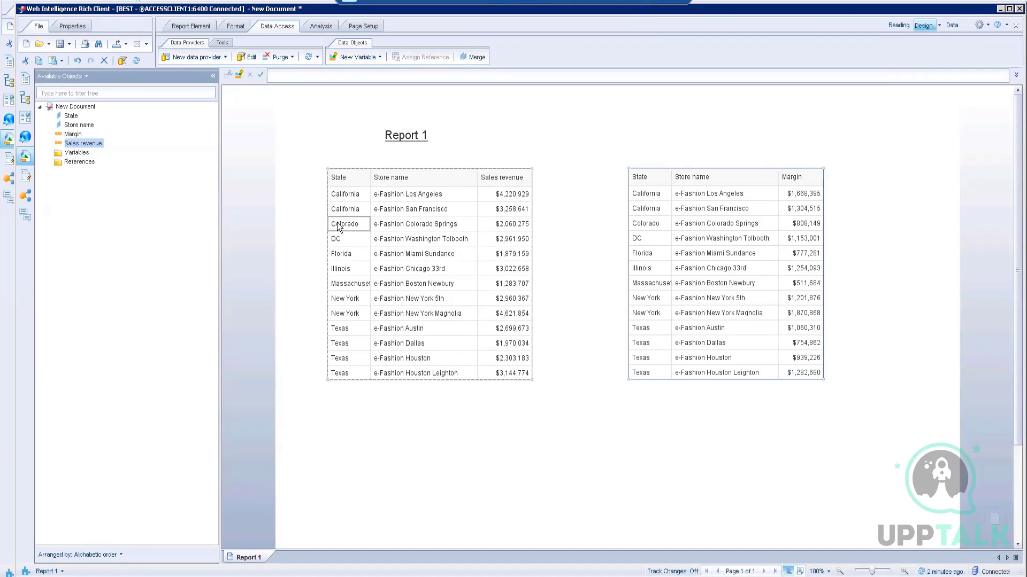
# Step: Move the Store name column ahead of State in the original Sales revenue table
pyautogui.click(395, 209)
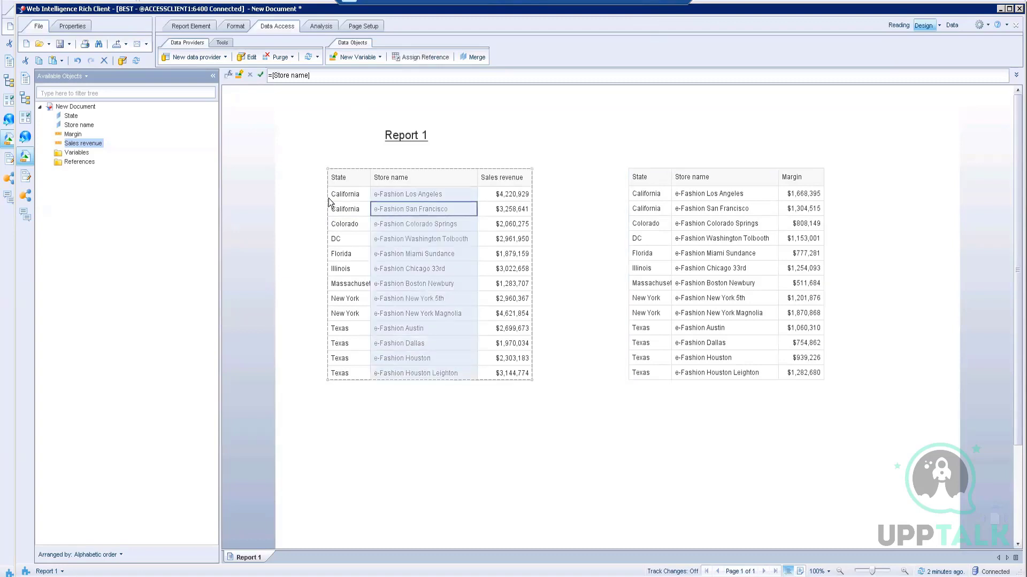
pyautogui.click(390, 196)
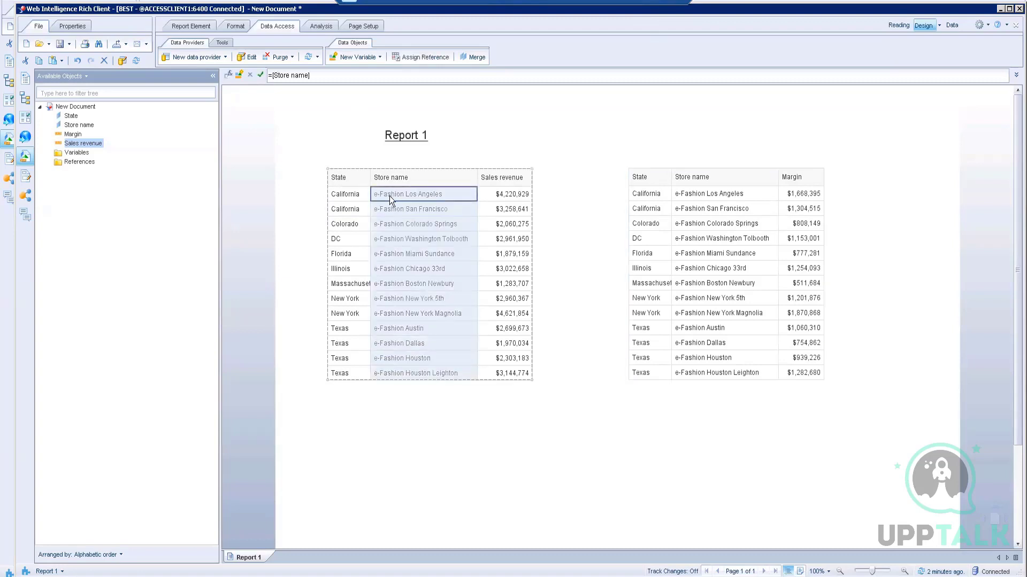
pyautogui.moveTo(389, 196); pyautogui.dragTo(328, 177)
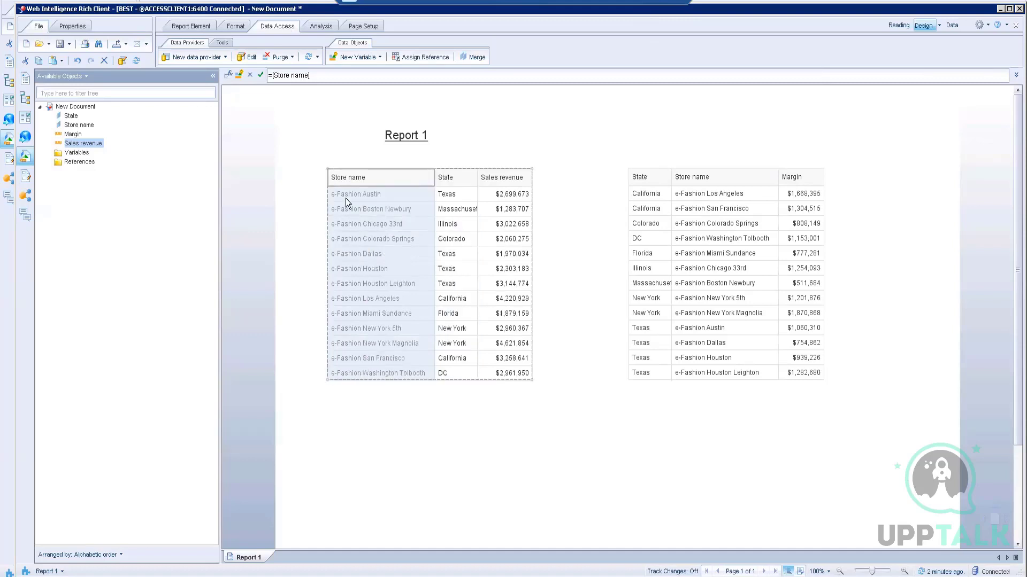
pyautogui.click(448, 412)
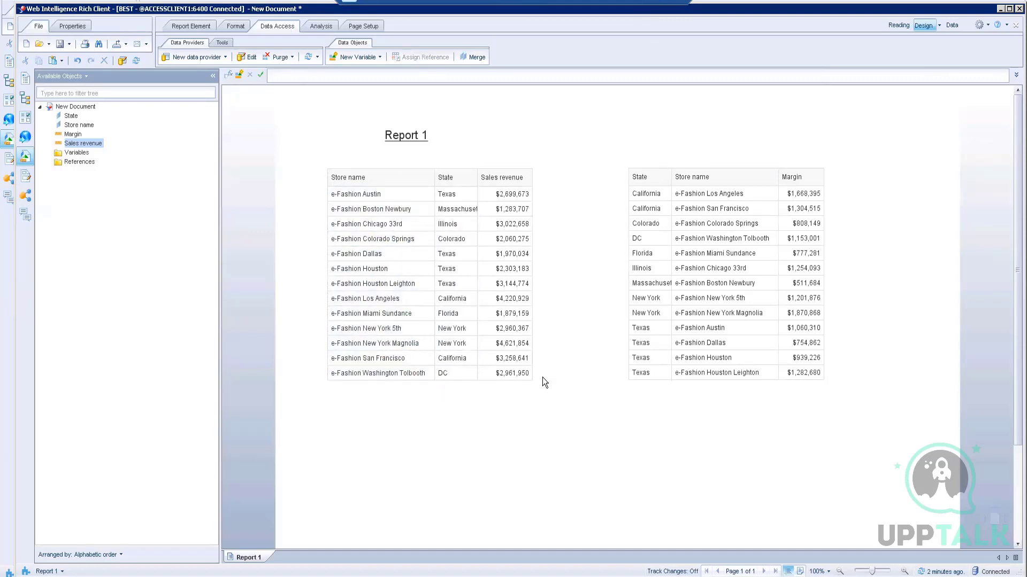
# Step: In the Sales revenue table's format settings, enable repeating the header on every page
pyautogui.rightClick(509, 169)
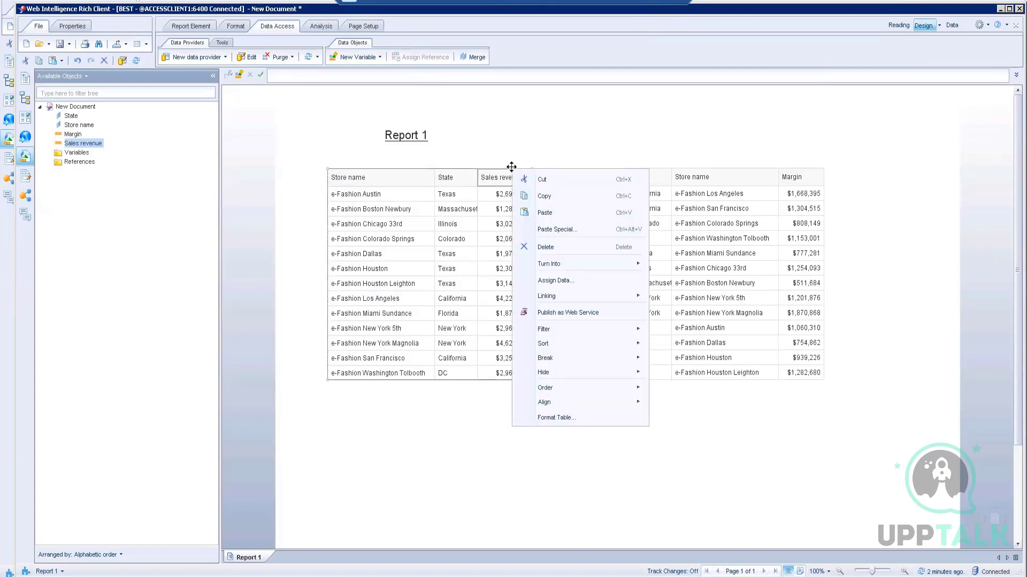
pyautogui.click(555, 417)
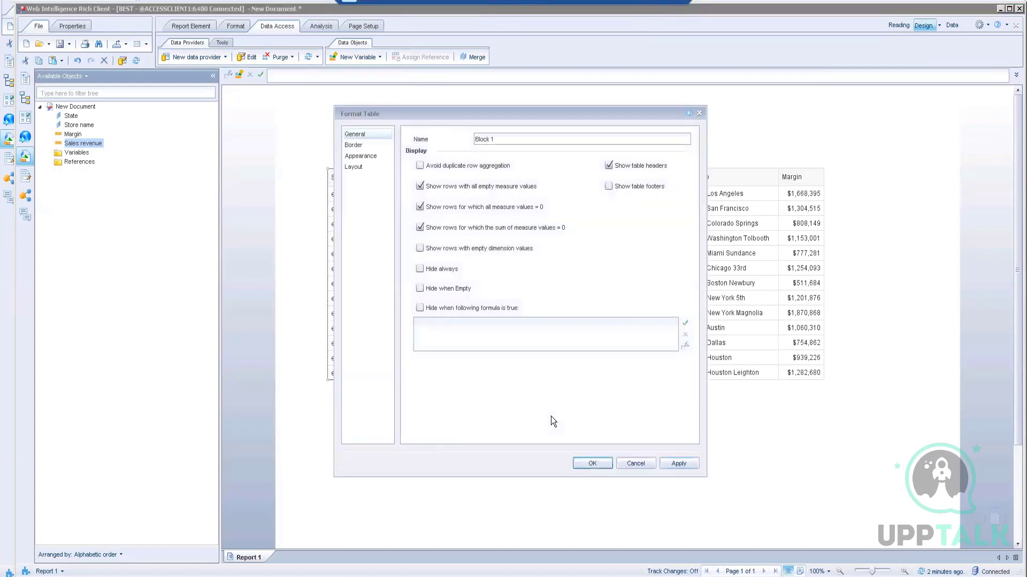
pyautogui.click(367, 168)
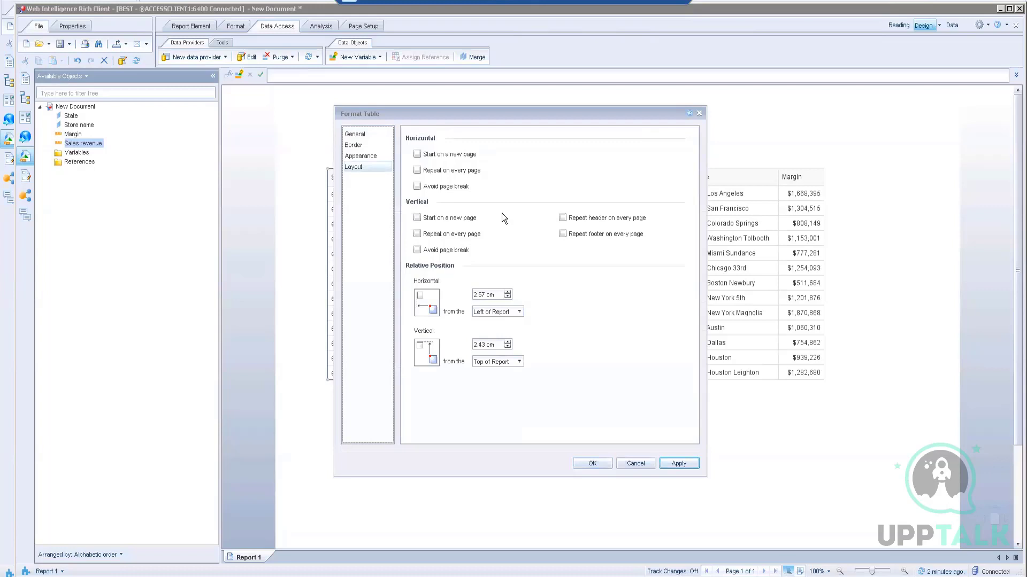
pyautogui.click(592, 219)
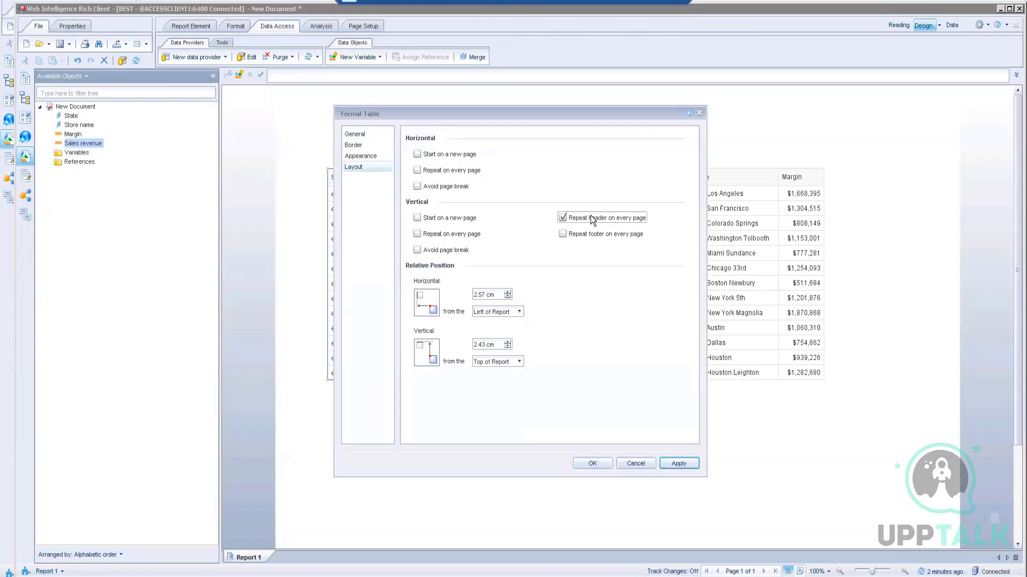
# Step: Apply a plain, thin border around the outside of the Sales revenue table
pyautogui.click(363, 155)
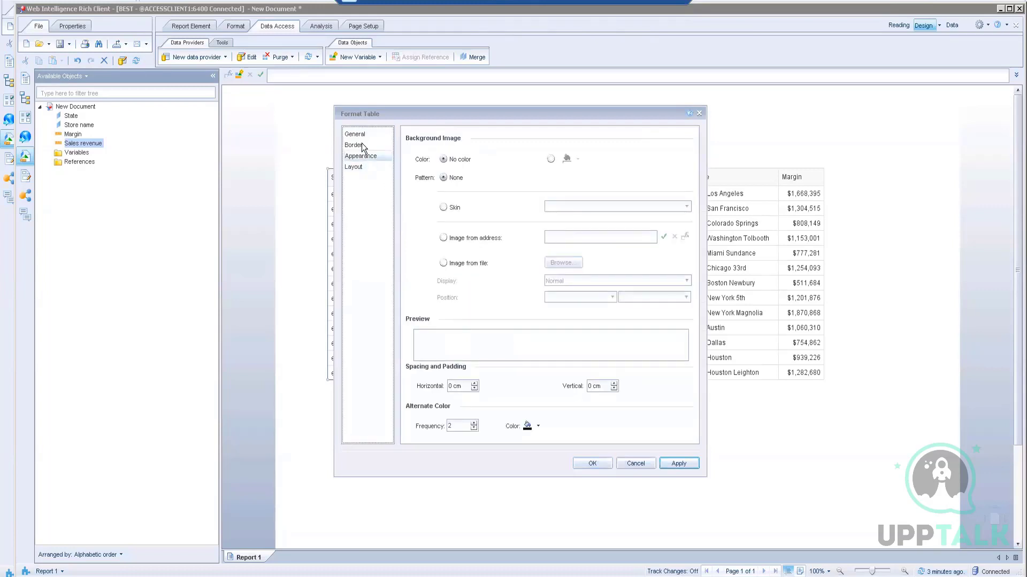
pyautogui.click(362, 145)
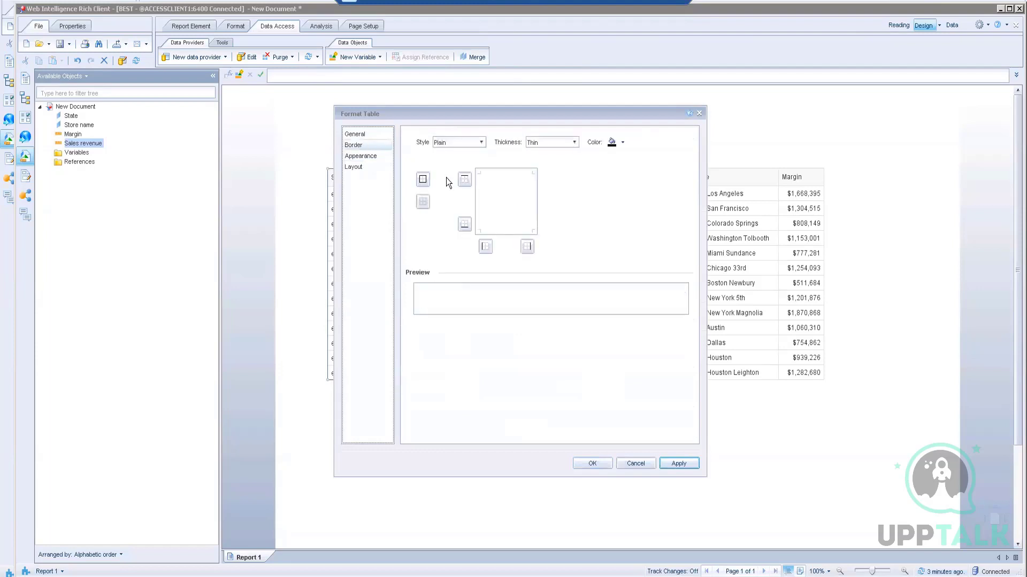
pyautogui.click(470, 146)
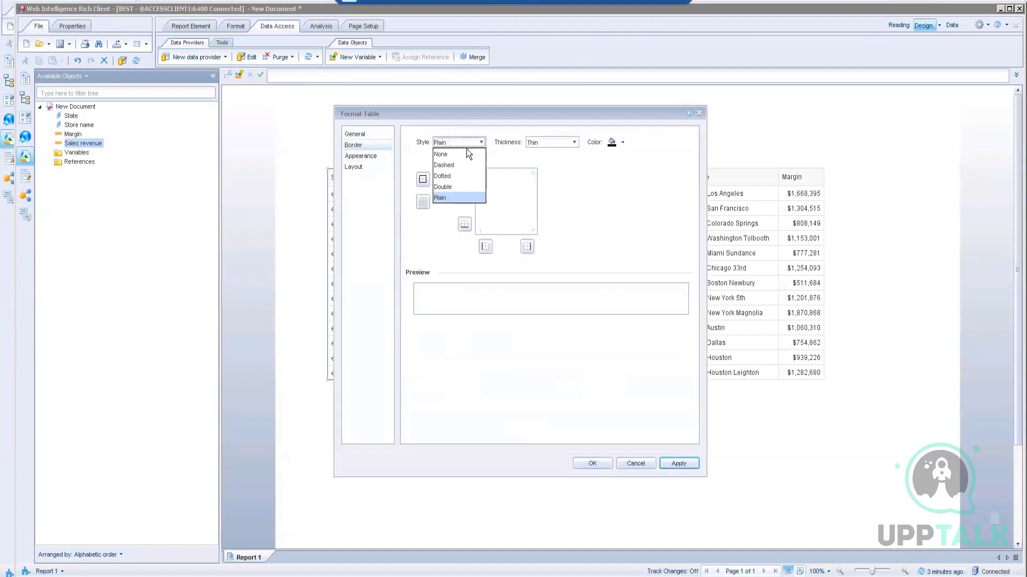
pyautogui.click(441, 200)
pyautogui.click(422, 180)
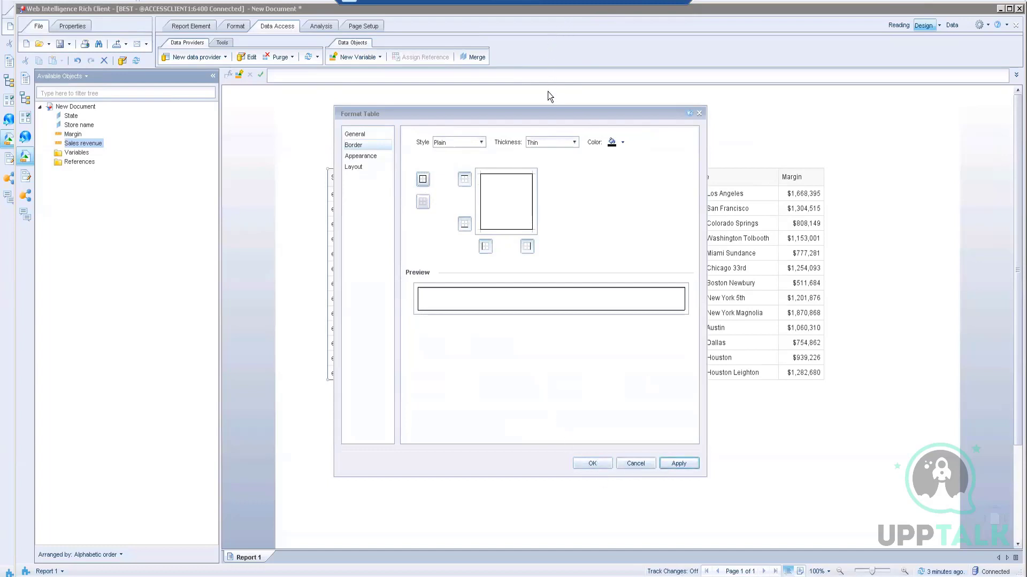
pyautogui.moveTo(548, 112); pyautogui.dragTo(793, 131)
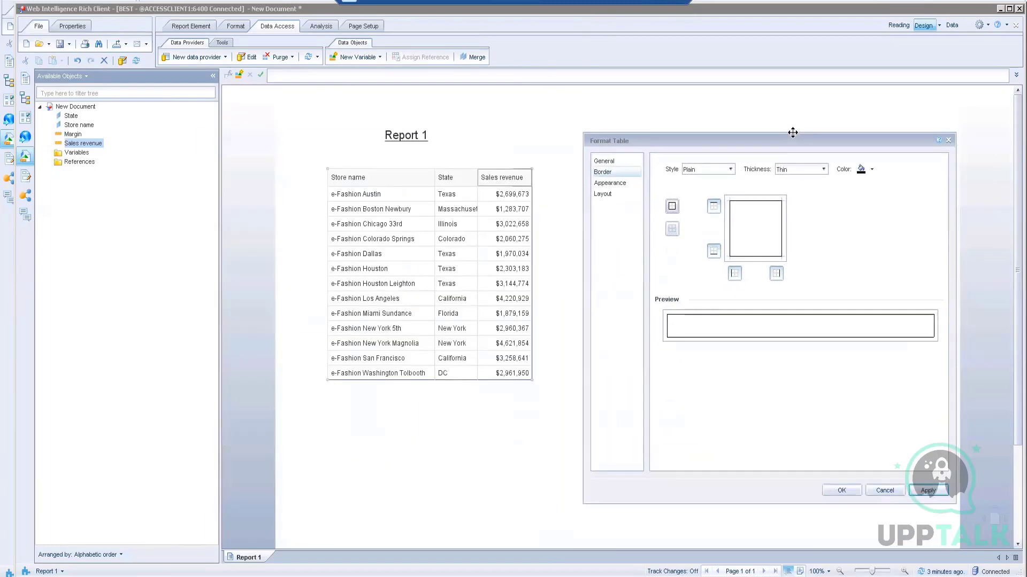
pyautogui.click(917, 480)
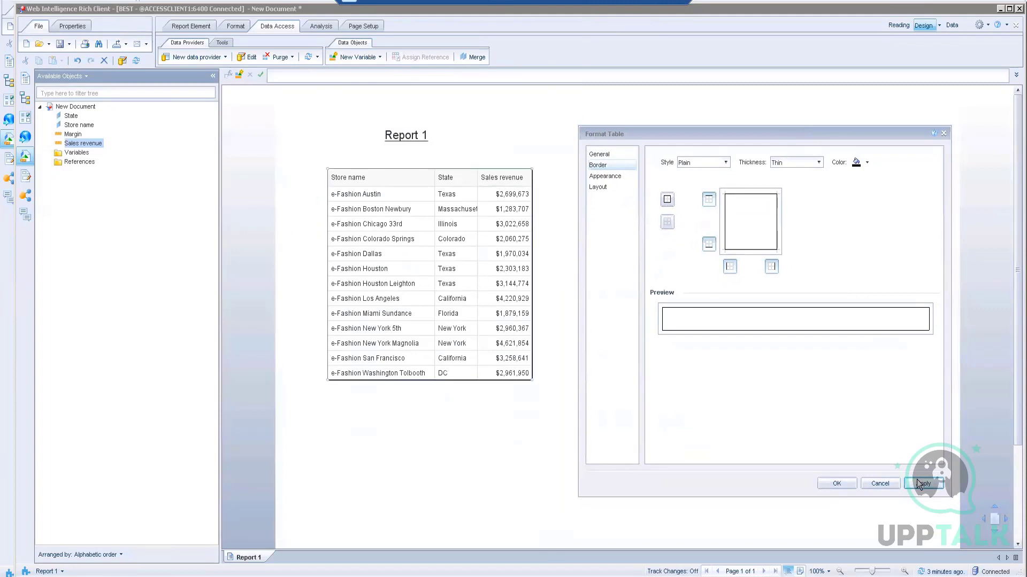
# Step: Hide the Sales revenue table's headers, then turn them back on
pyautogui.click(599, 154)
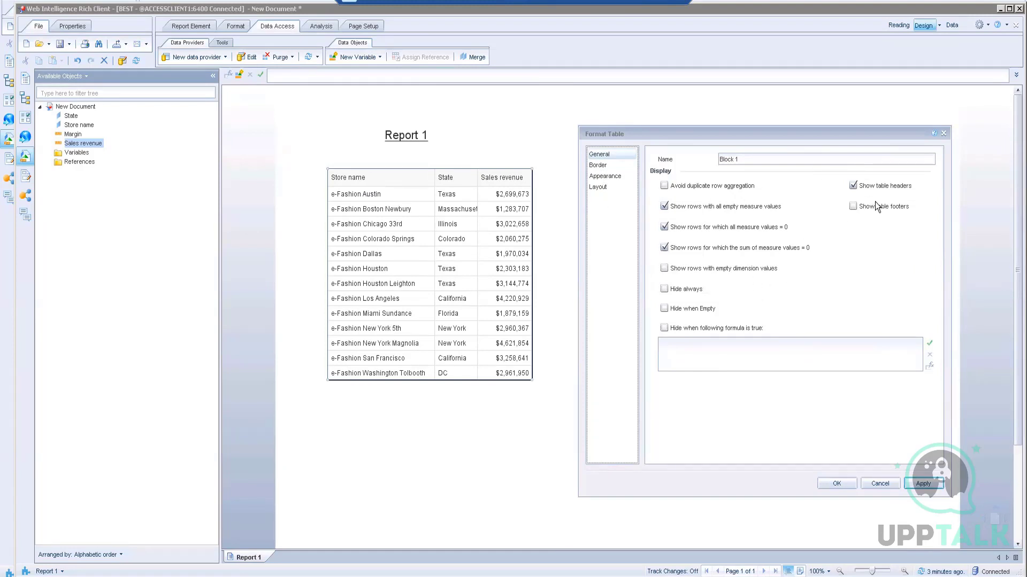
pyautogui.click(853, 186)
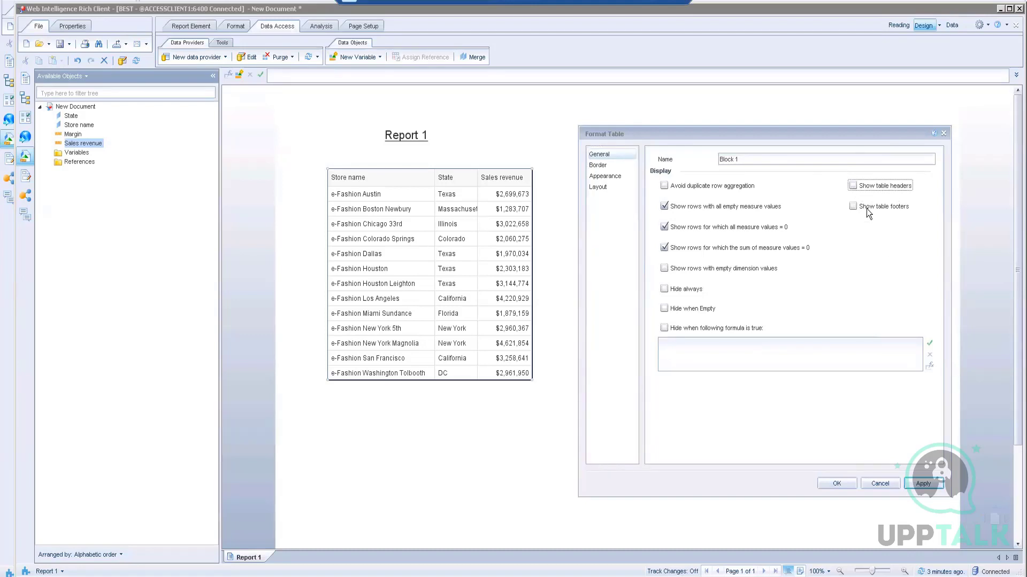
pyautogui.click(923, 484)
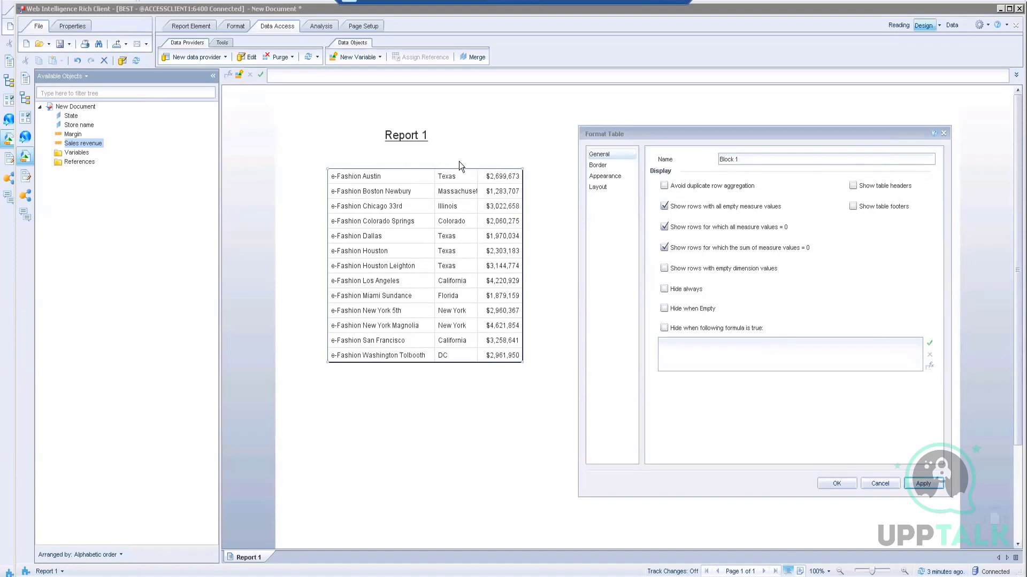
pyautogui.click(854, 187)
pyautogui.click(923, 484)
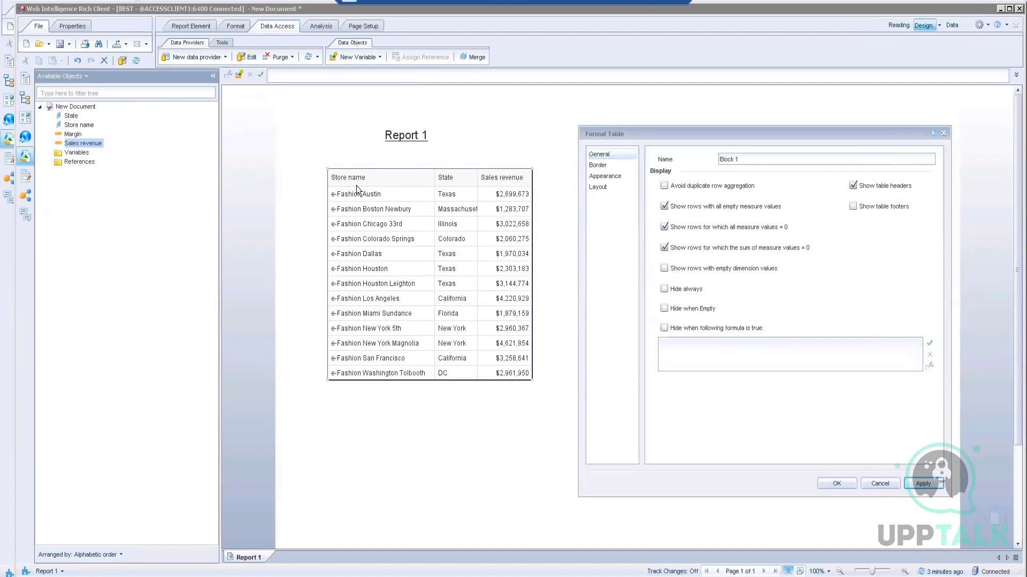
# Step: Set the Sales revenue table's background colour to light blue and apply the table formatting
pyautogui.click(602, 188)
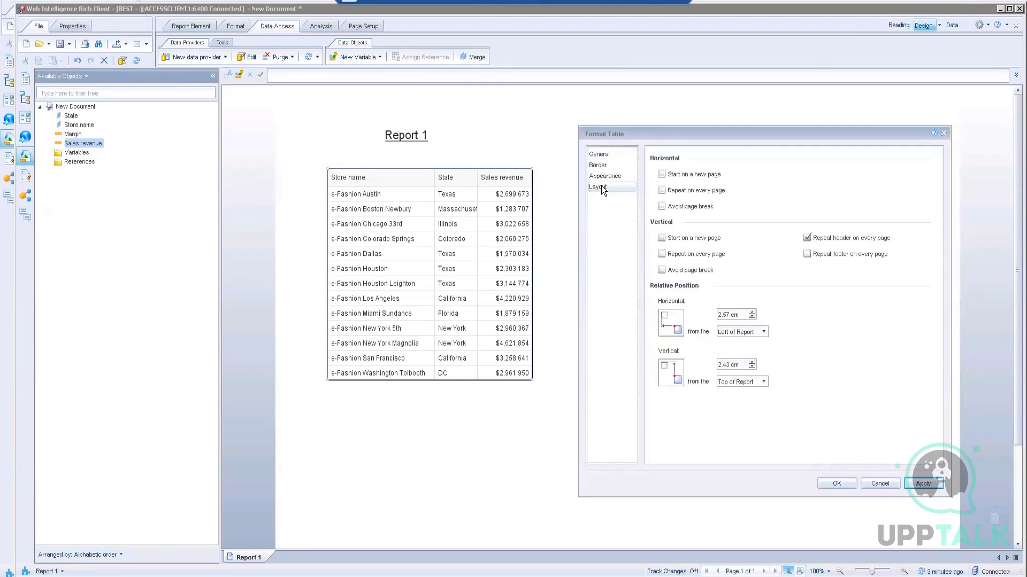
pyautogui.click(603, 180)
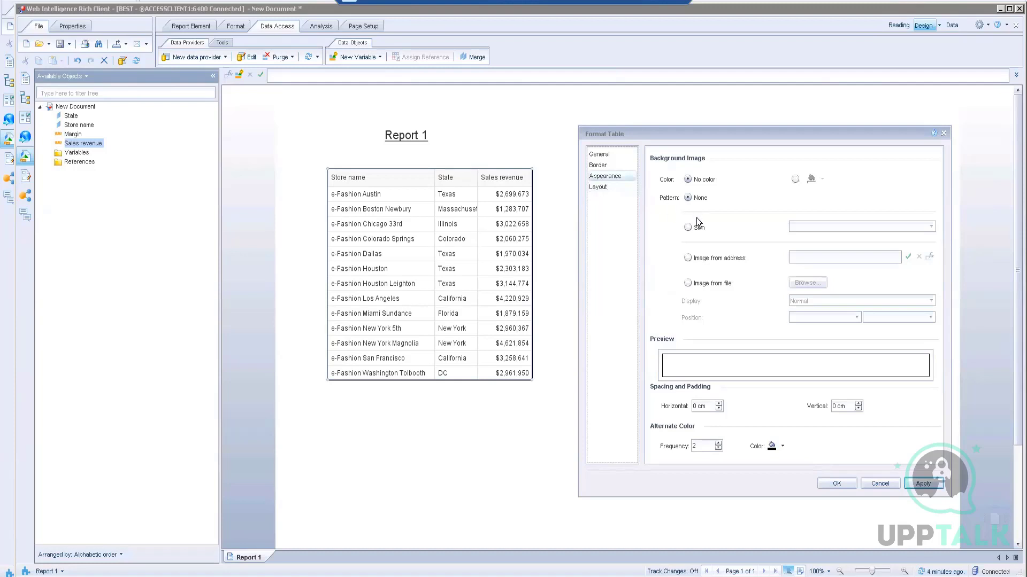
pyautogui.click(796, 180)
pyautogui.click(820, 179)
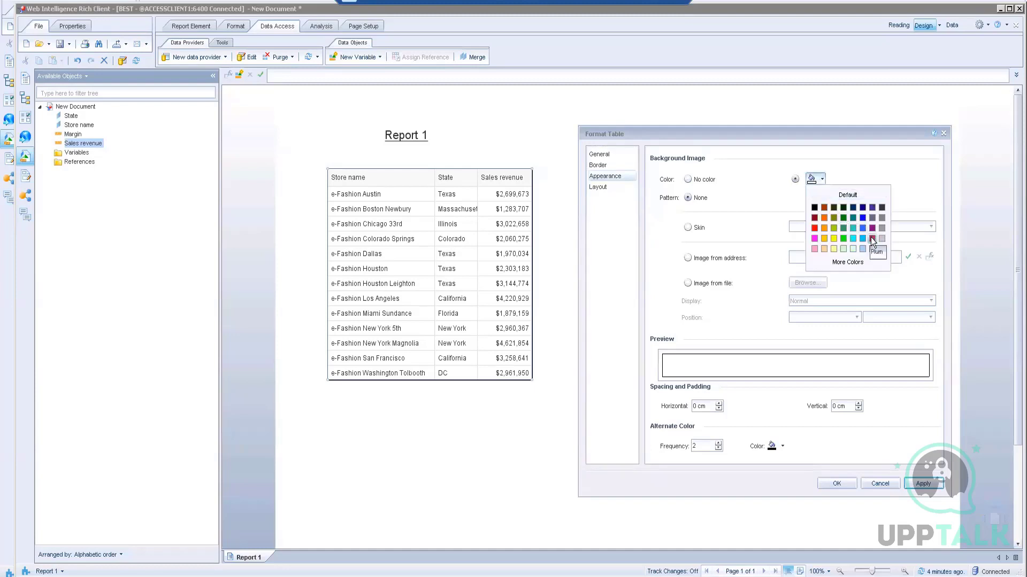
pyautogui.click(863, 248)
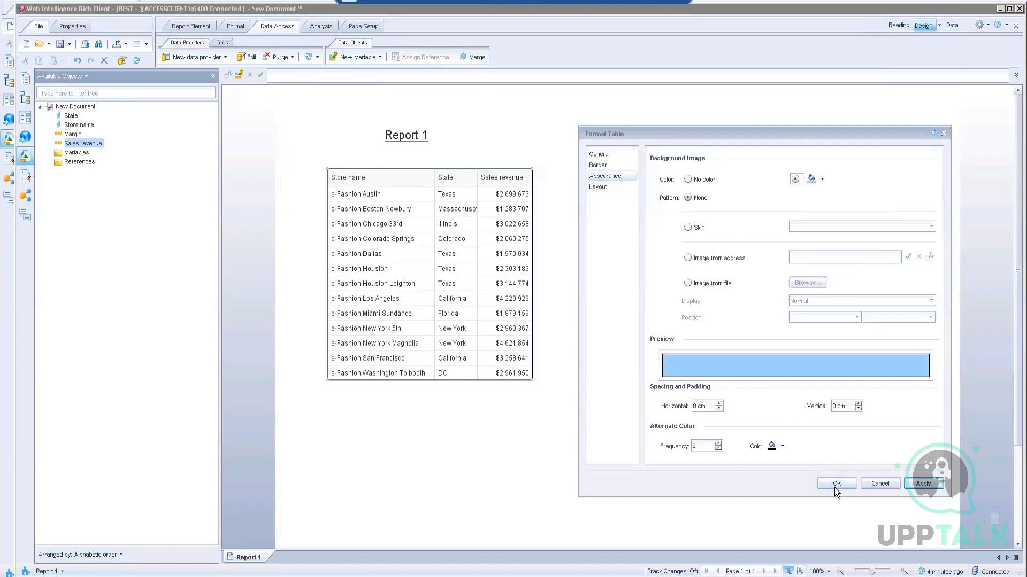
pyautogui.click(921, 484)
pyautogui.click(835, 483)
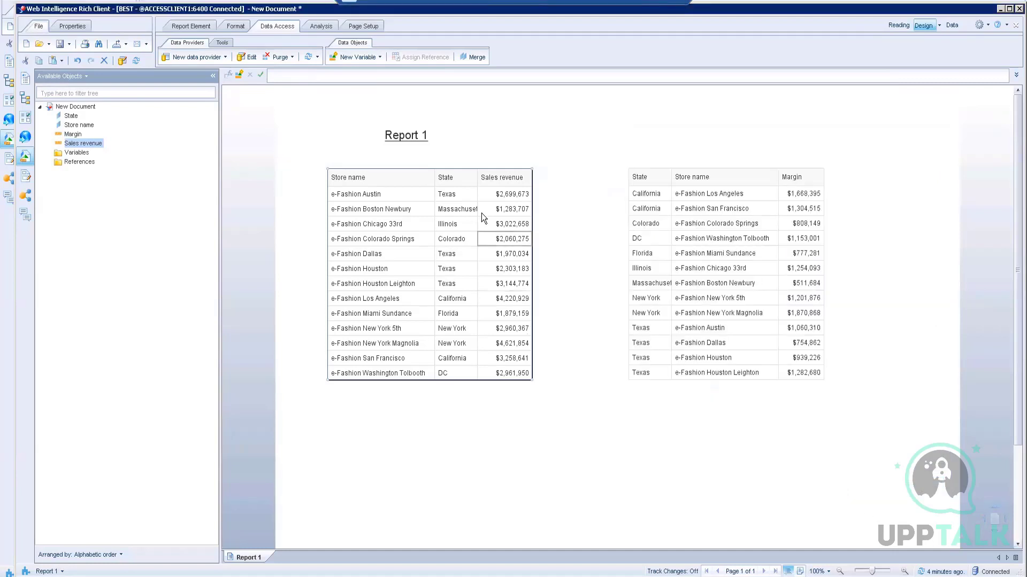
# Step: Set the Sales revenue table's alternate row colour to light purple with a frequency of 2
pyautogui.rightClick(481, 168)
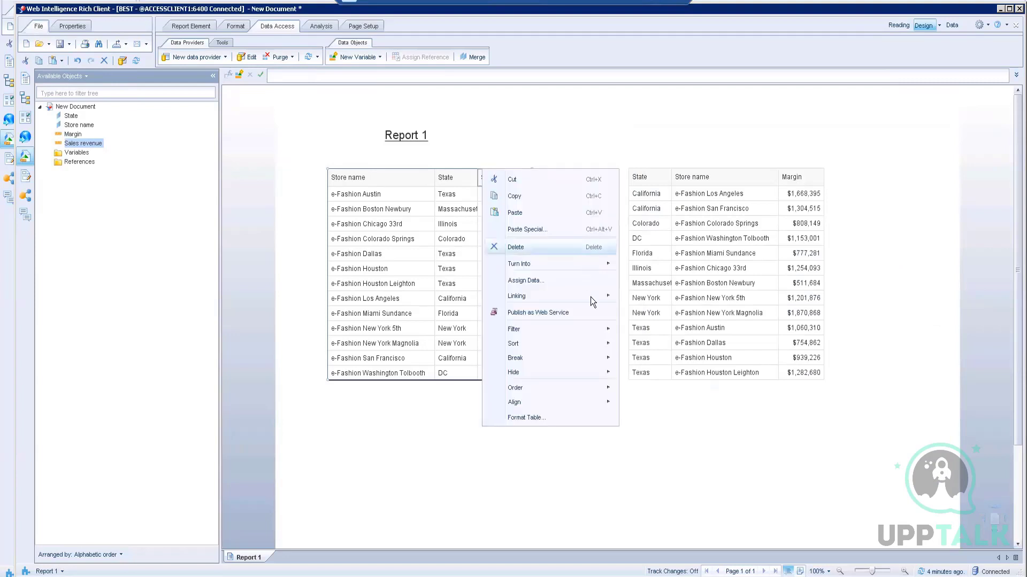
pyautogui.click(562, 419)
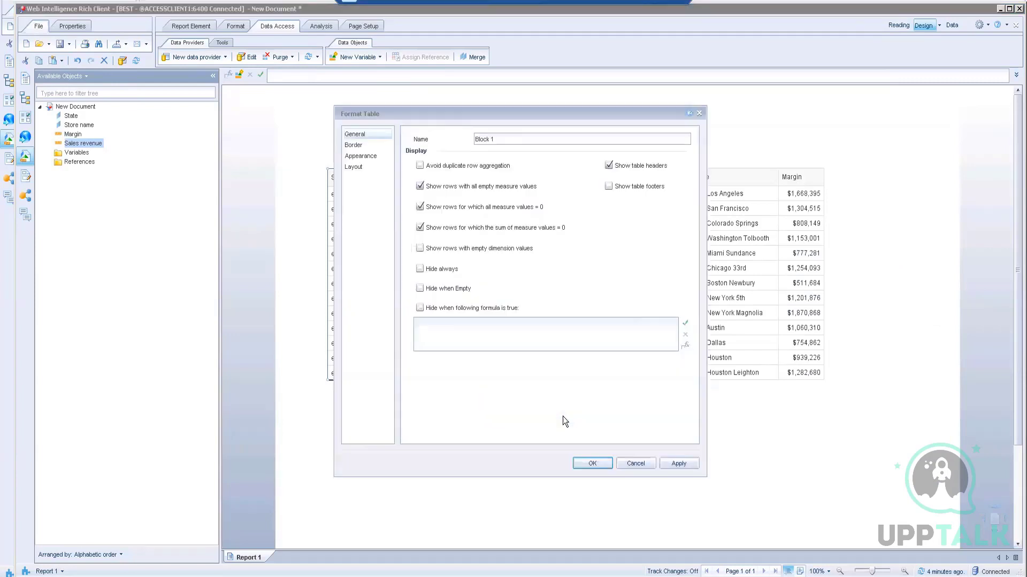
pyautogui.click(354, 157)
pyautogui.moveTo(504, 110); pyautogui.dragTo(718, 70)
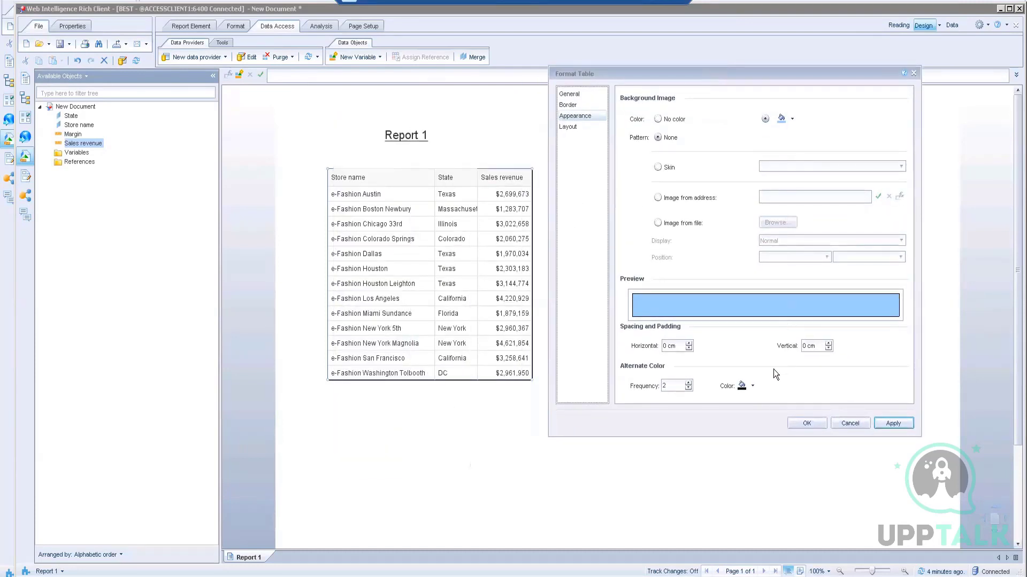
pyautogui.click(752, 386)
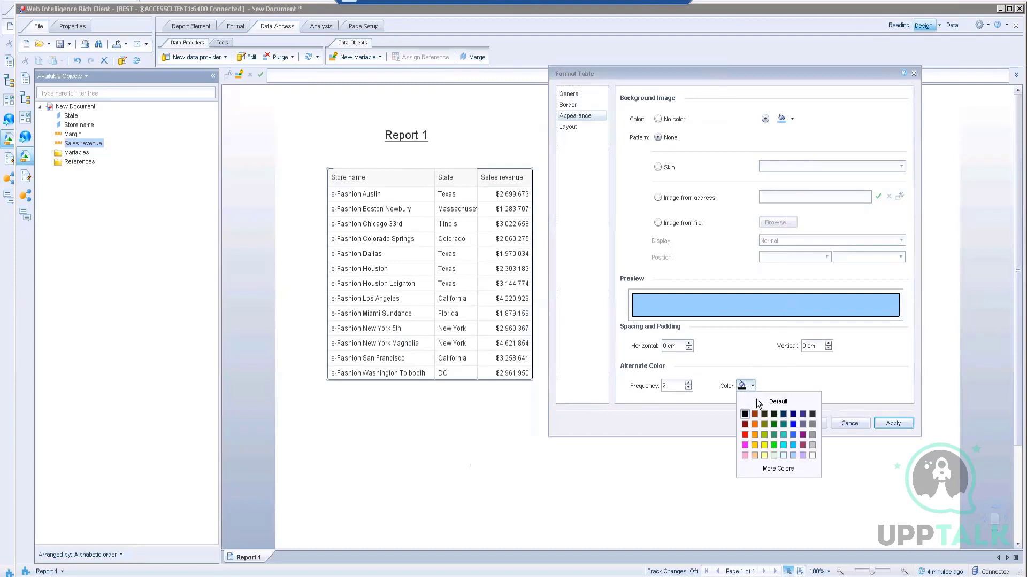
pyautogui.click(804, 456)
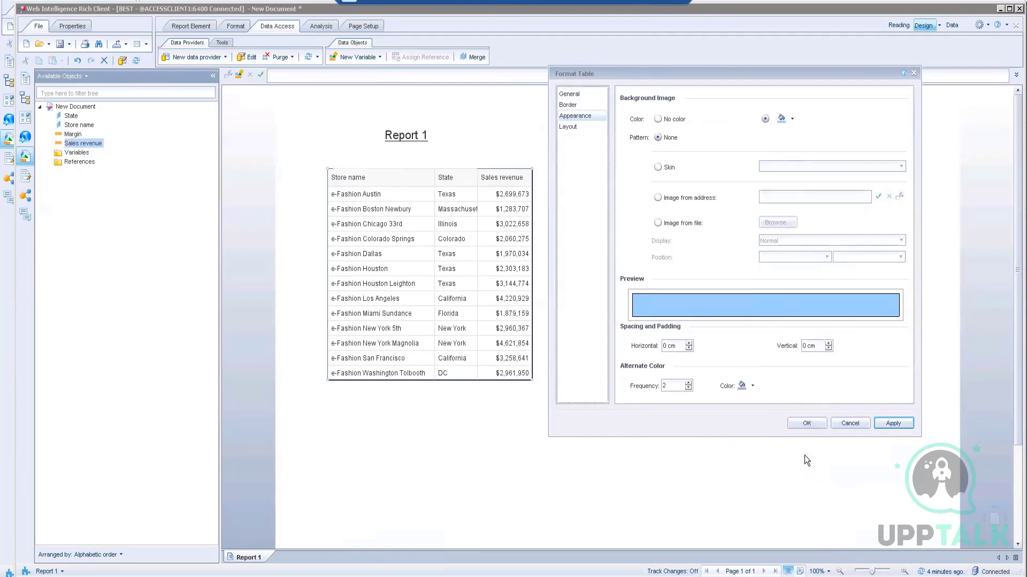
pyautogui.click(814, 426)
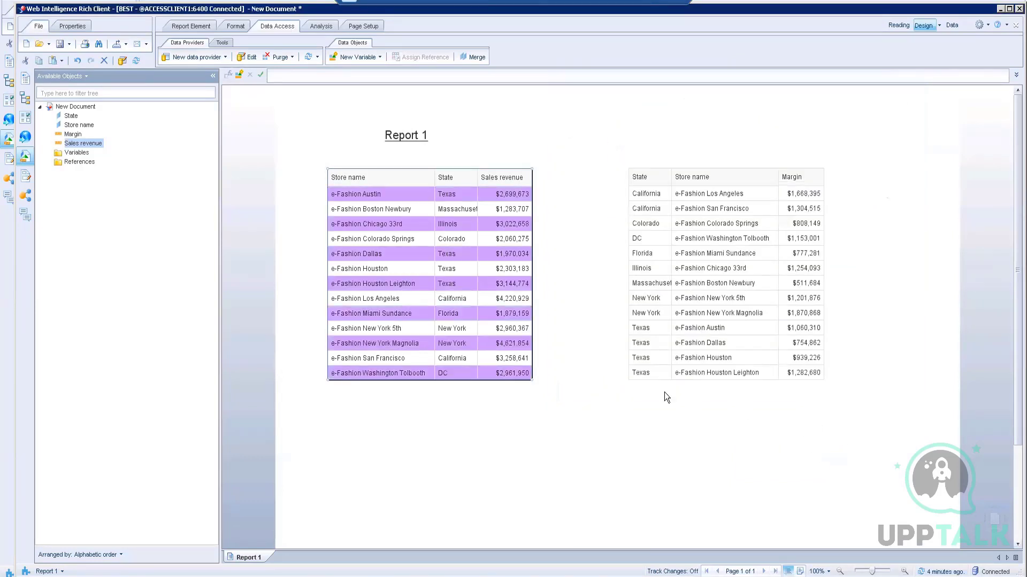
# Step: Set the alternate colour frequency of the Sales revenue table to 0
pyautogui.rightClick(462, 167)
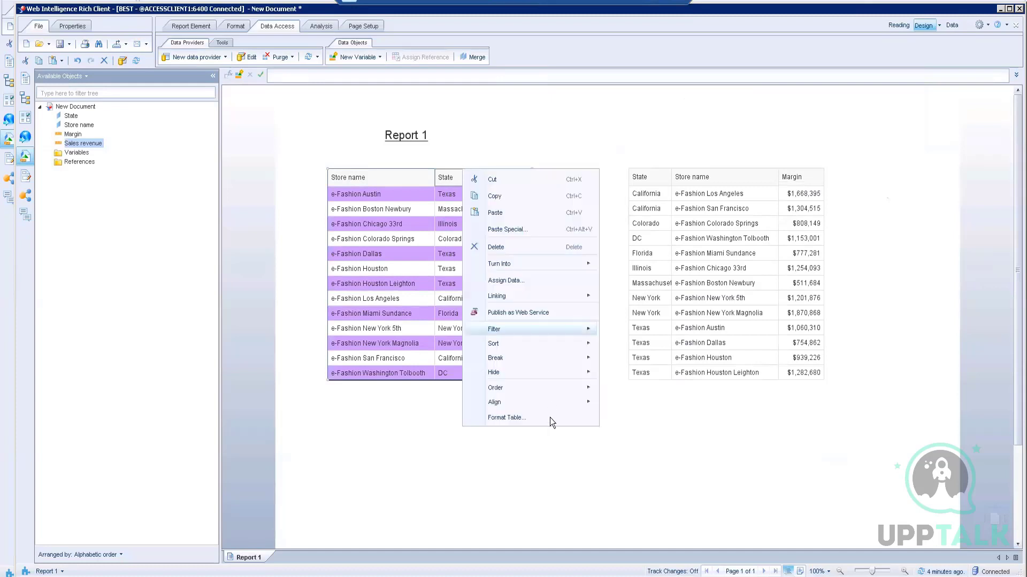
pyautogui.click(507, 419)
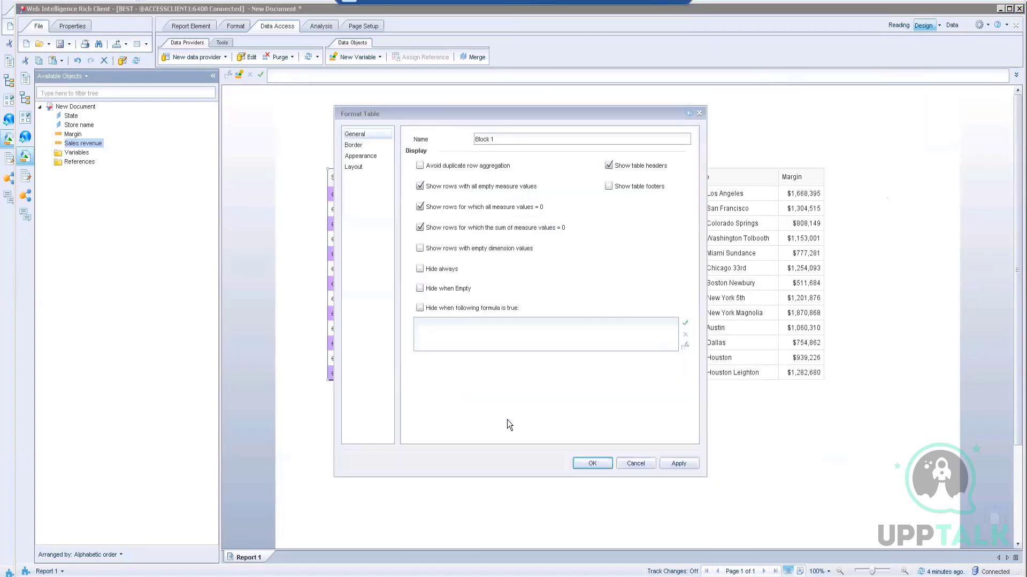
pyautogui.click(353, 167)
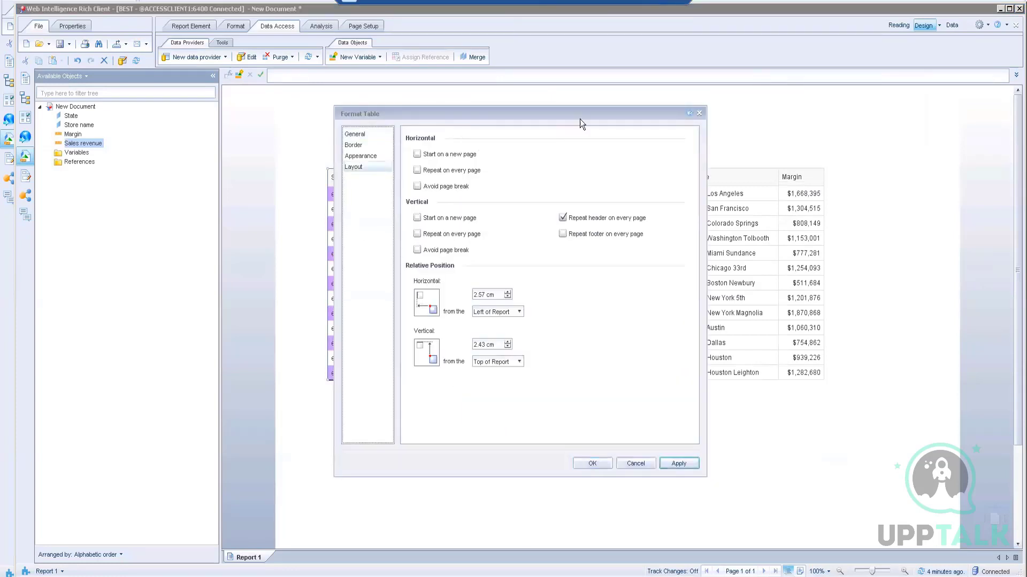
pyautogui.click(365, 158)
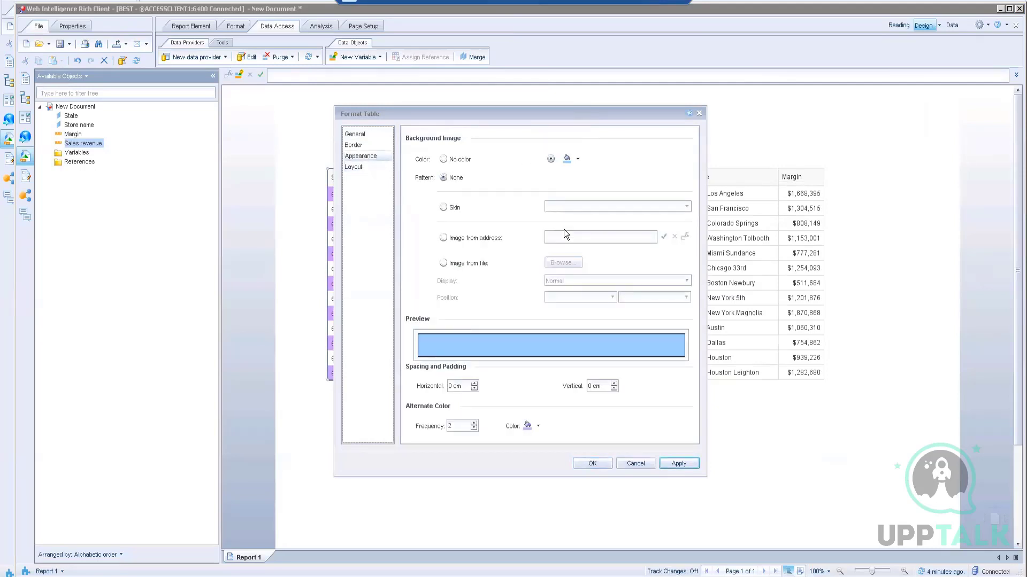
pyautogui.click(349, 146)
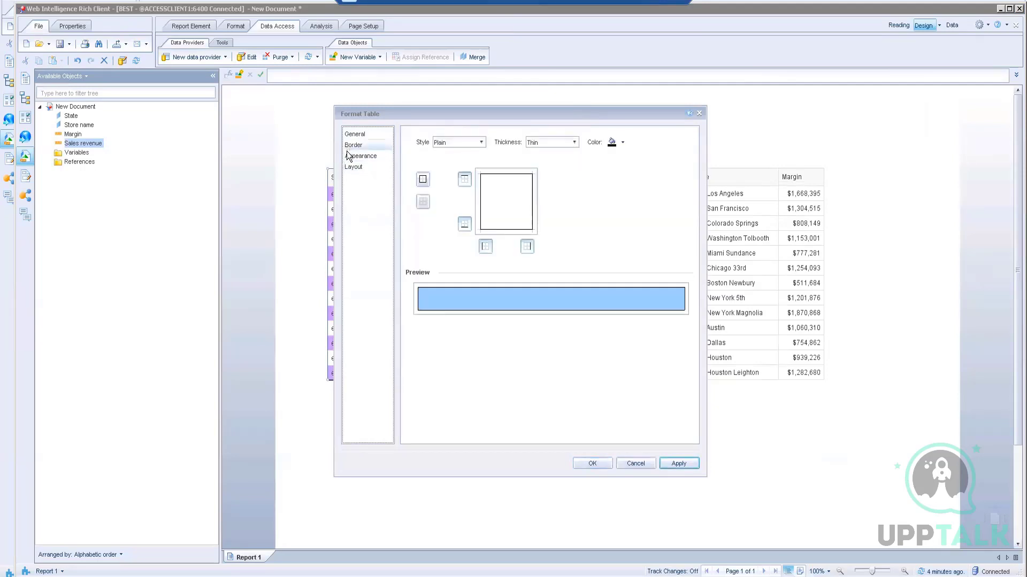
pyautogui.click(350, 157)
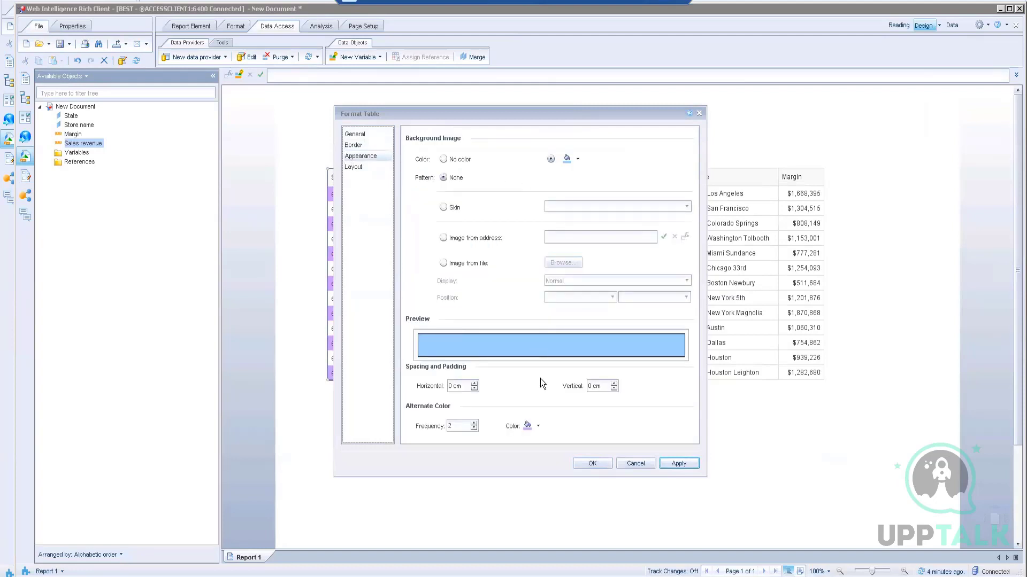
pyautogui.click(472, 428)
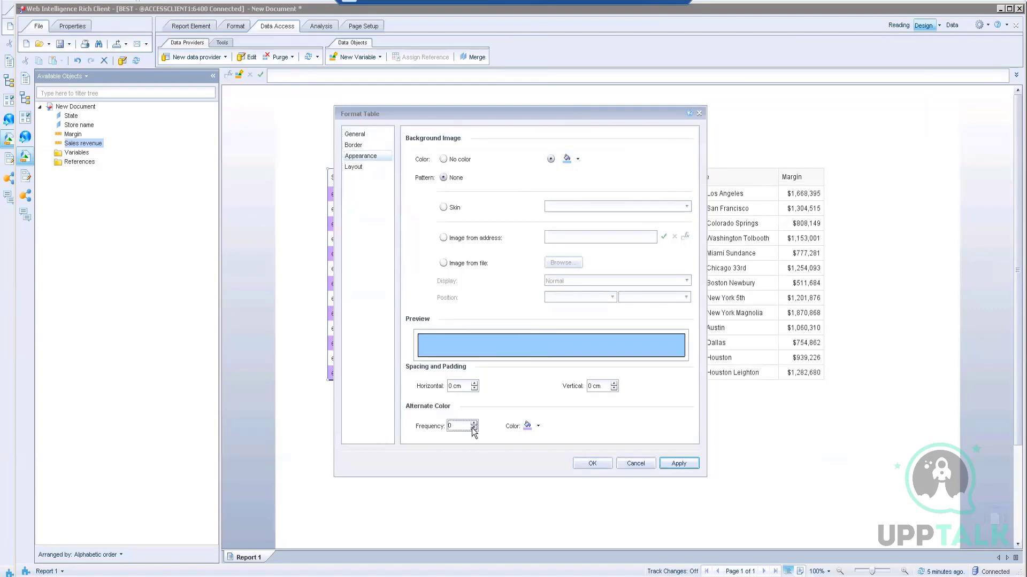
pyautogui.click(593, 464)
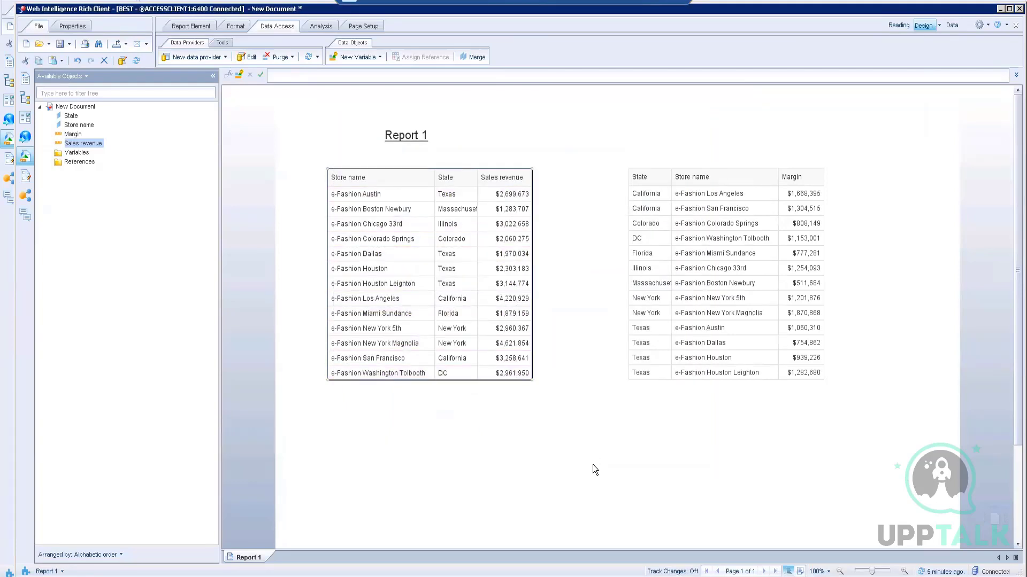
# Step: Set the alternate colour frequency of the Sales revenue table to 1
pyautogui.rightClick(484, 169)
pyautogui.click(530, 418)
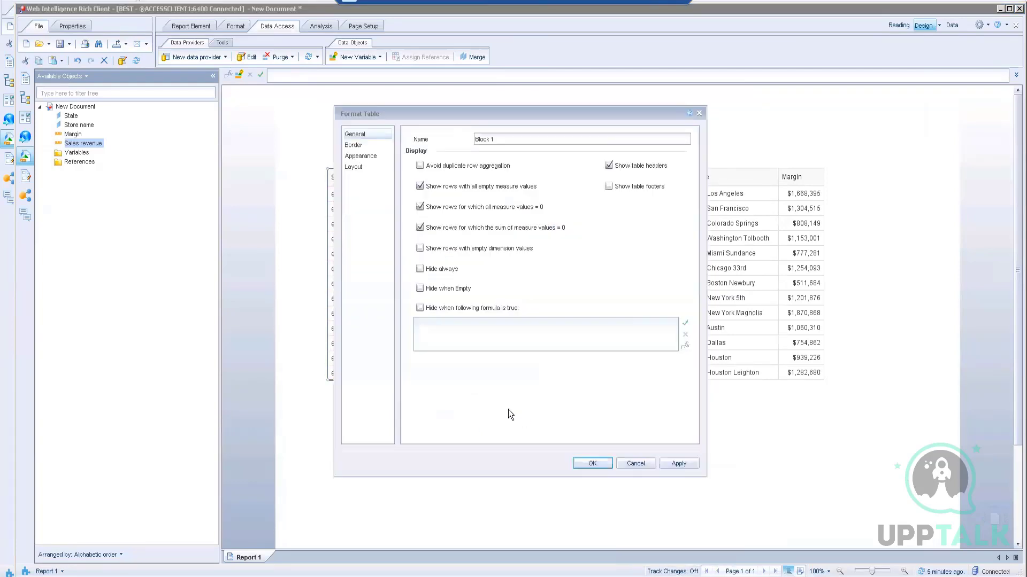
pyautogui.click(356, 169)
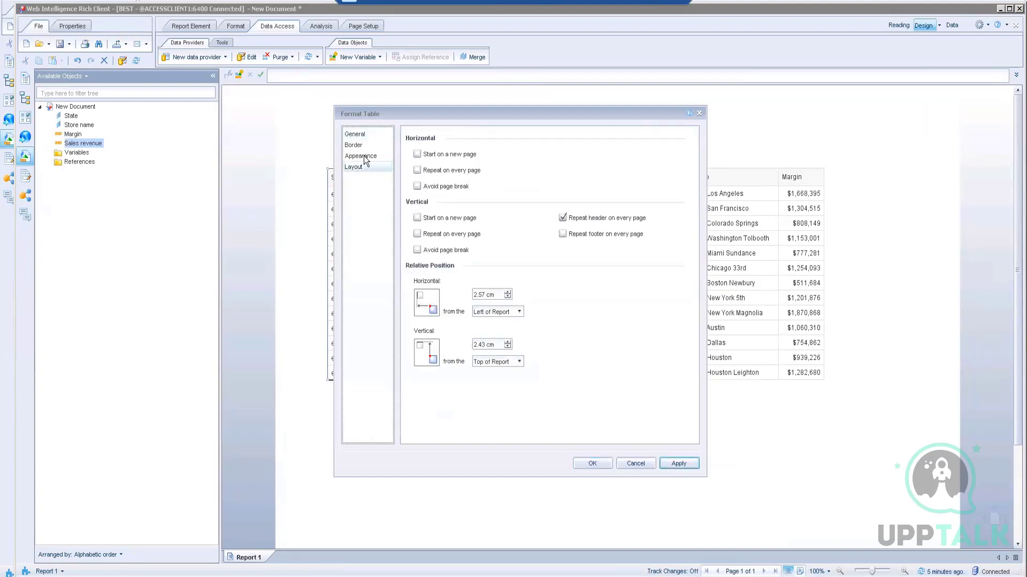
pyautogui.click(464, 426)
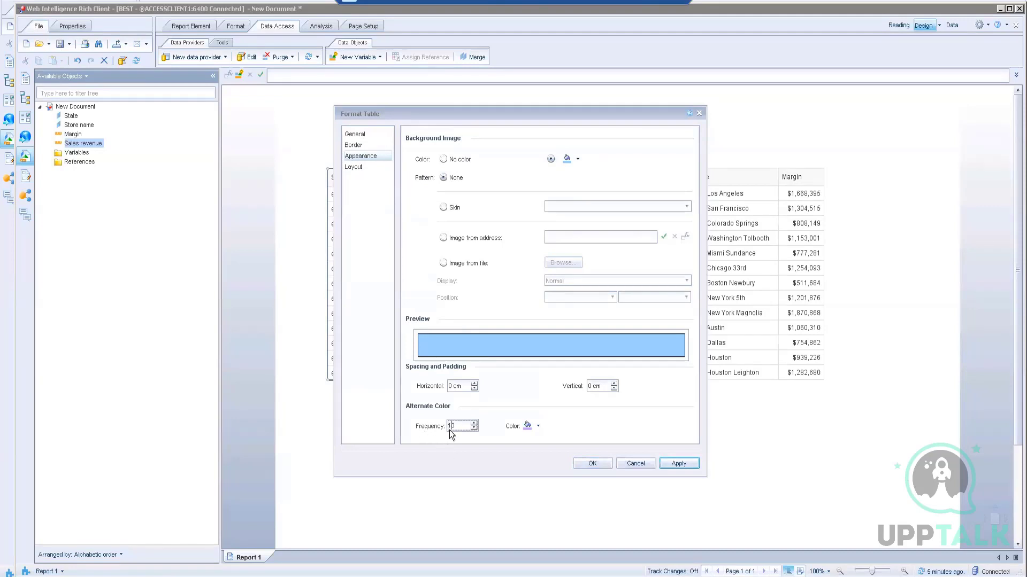
pyautogui.click(577, 463)
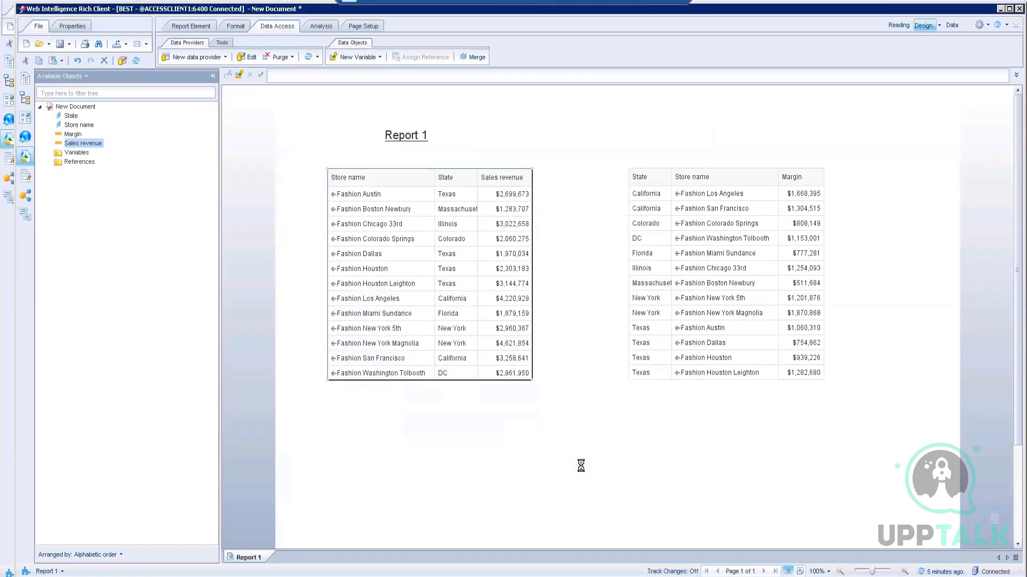
pyautogui.click(404, 176)
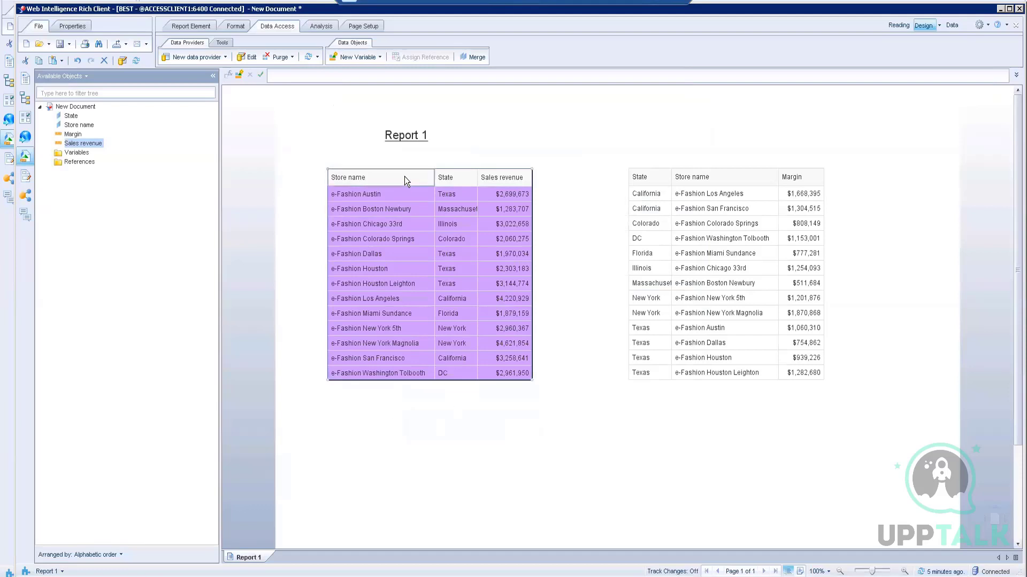
# Step: Set the alternate colour frequency of the Sales revenue table to 3
pyautogui.rightClick(439, 164)
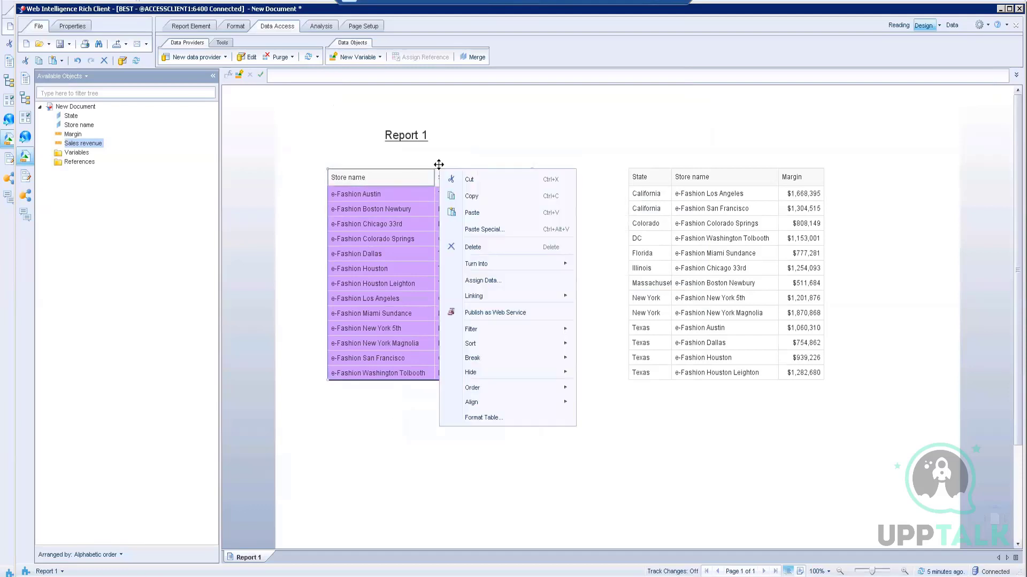
pyautogui.click(479, 422)
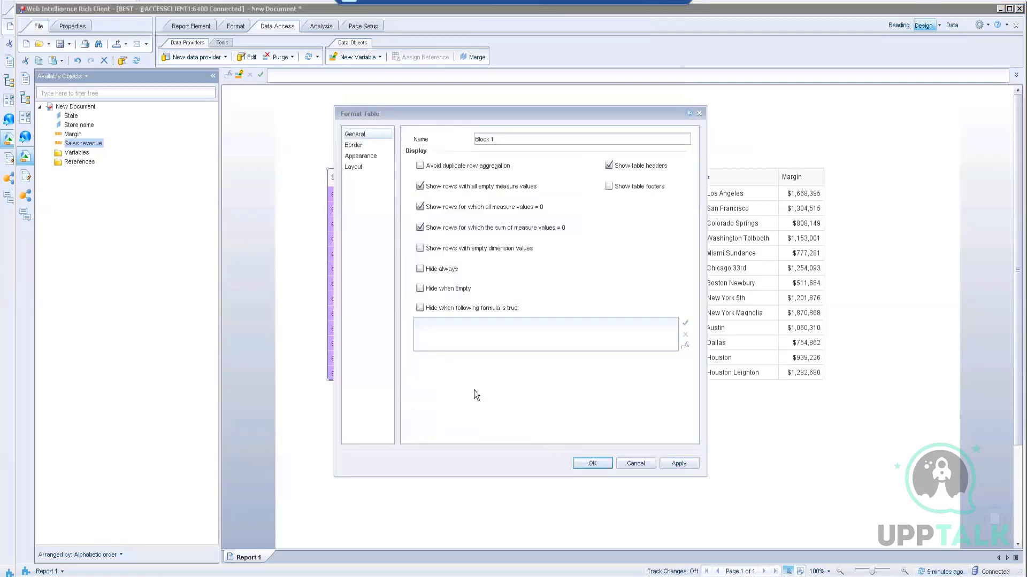
pyautogui.click(361, 157)
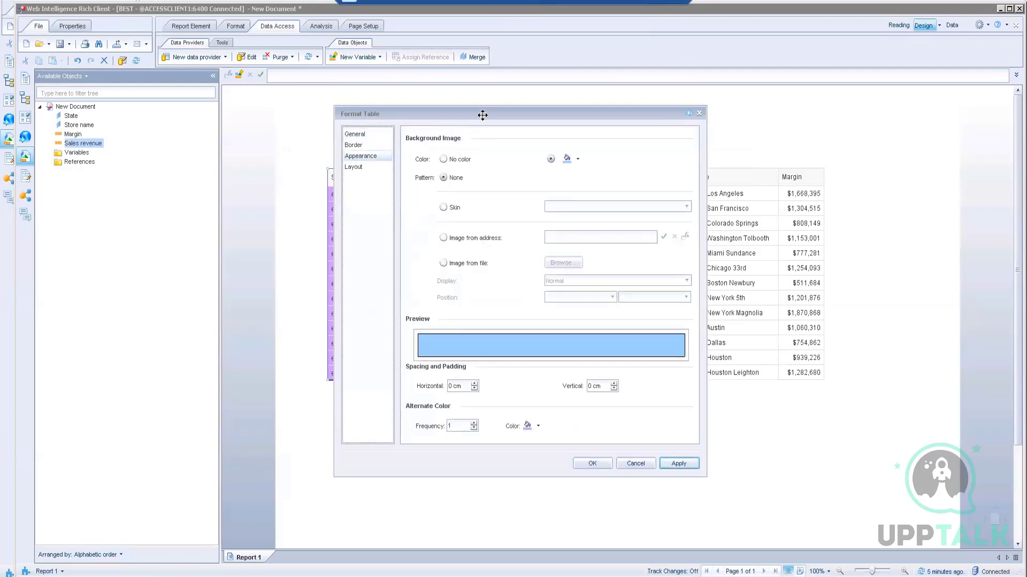
pyautogui.moveTo(482, 115); pyautogui.dragTo(628, 82)
pyautogui.click(600, 396)
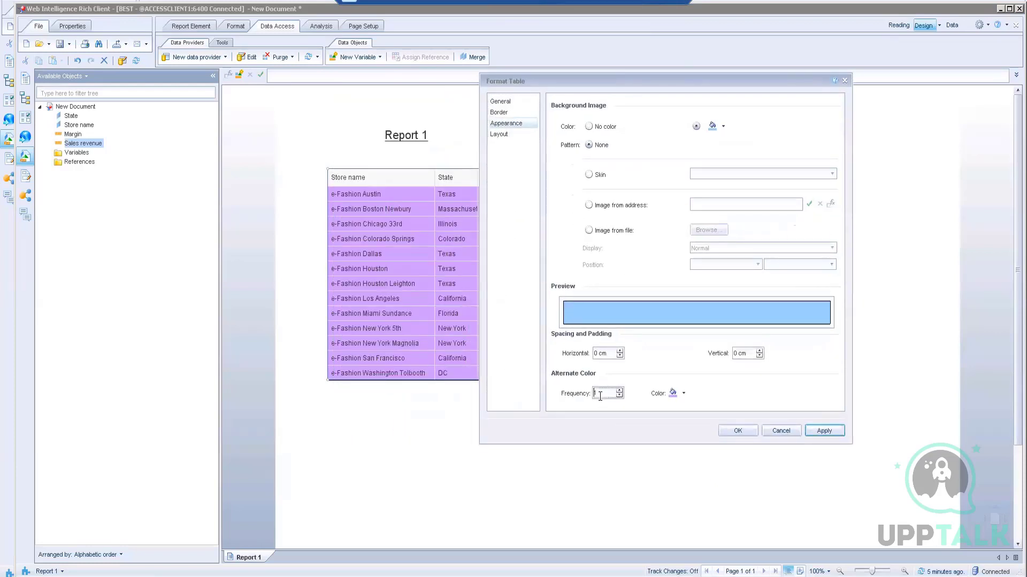
pyautogui.press('Delete')
pyautogui.write('3')
pyautogui.click(736, 431)
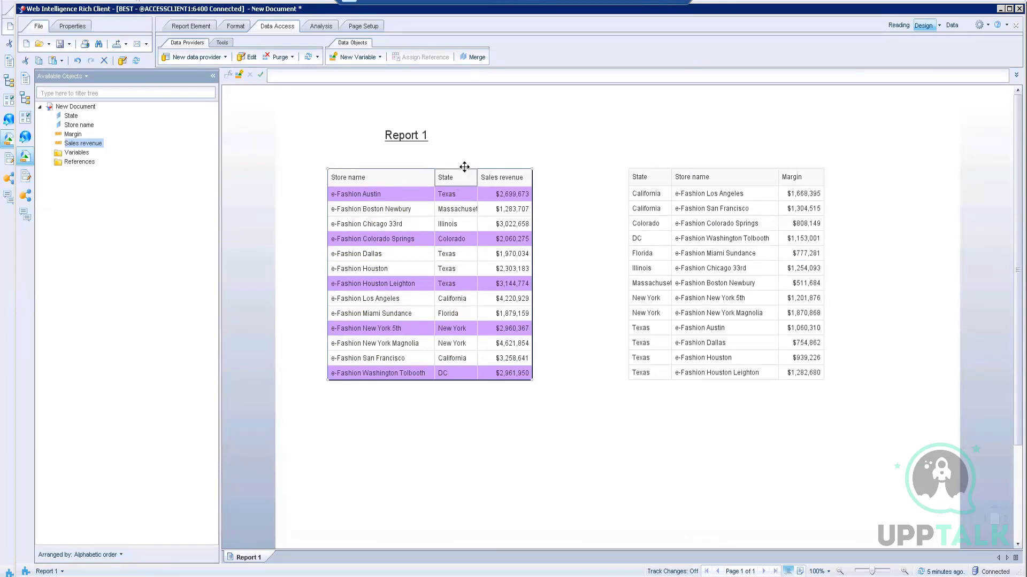
pyautogui.rightClick(464, 167)
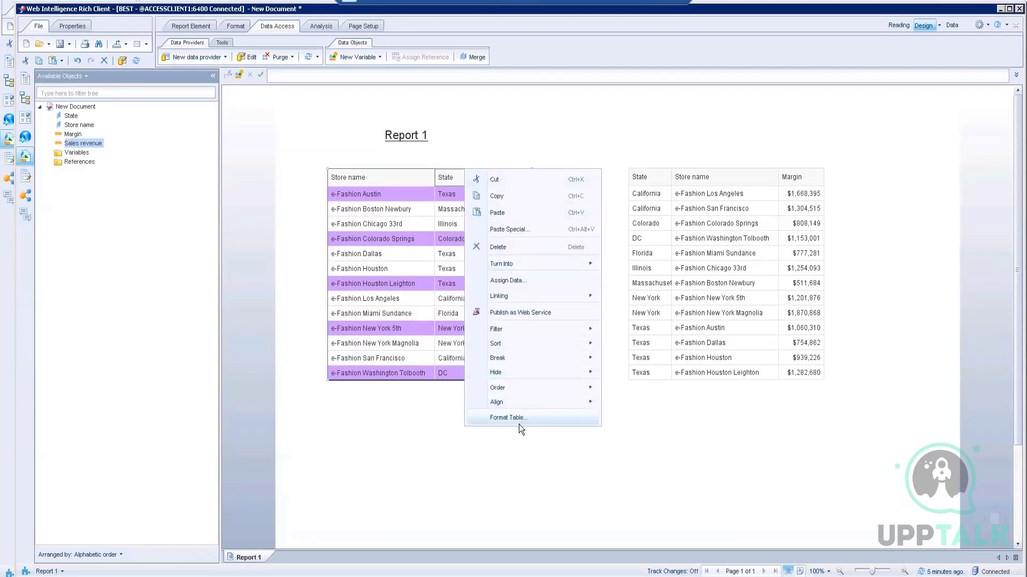
pyautogui.click(441, 440)
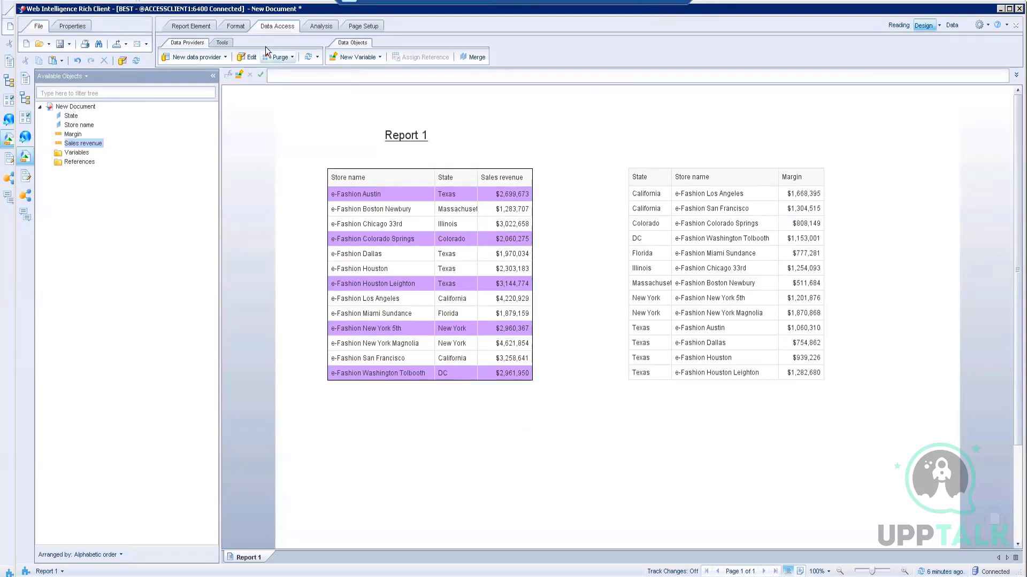
pyautogui.rightClick(440, 167)
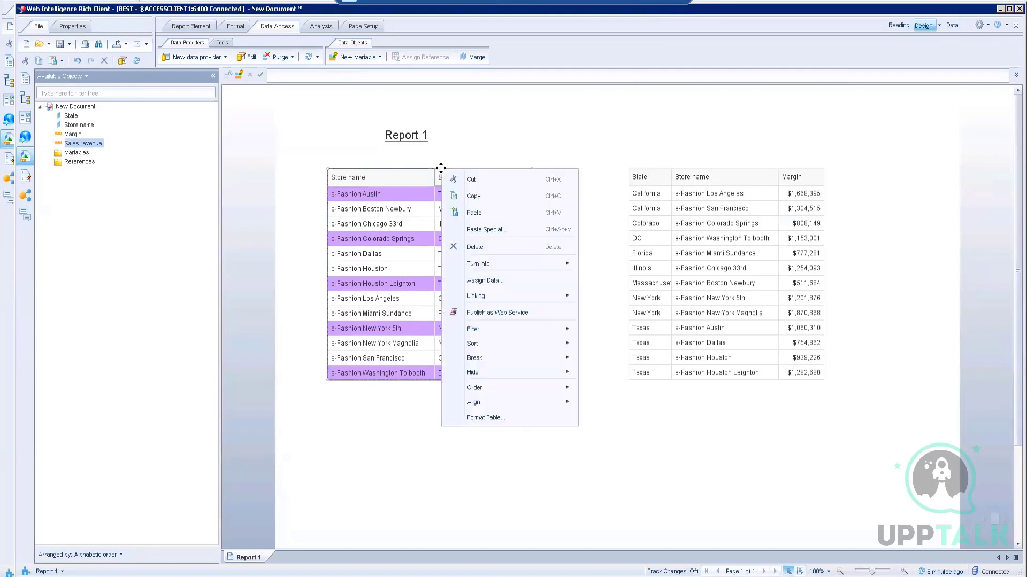
pyautogui.click(492, 422)
pyautogui.click(356, 167)
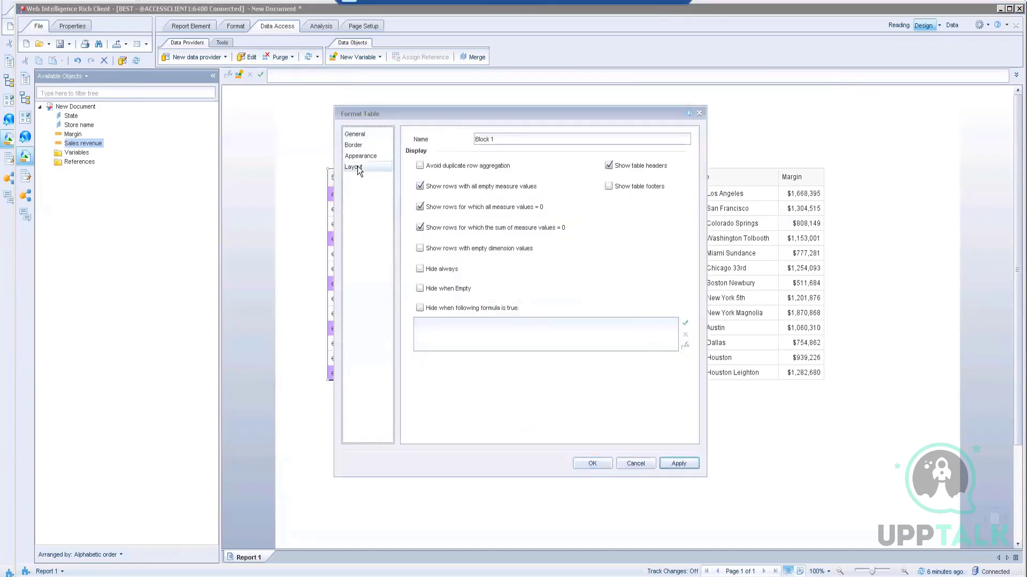
pyautogui.click(359, 156)
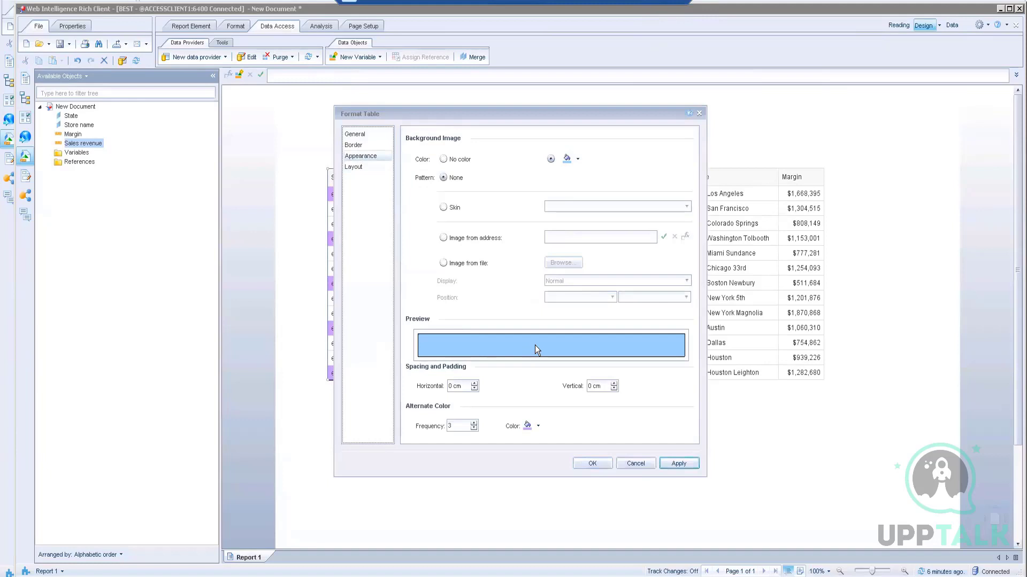
pyautogui.click(635, 463)
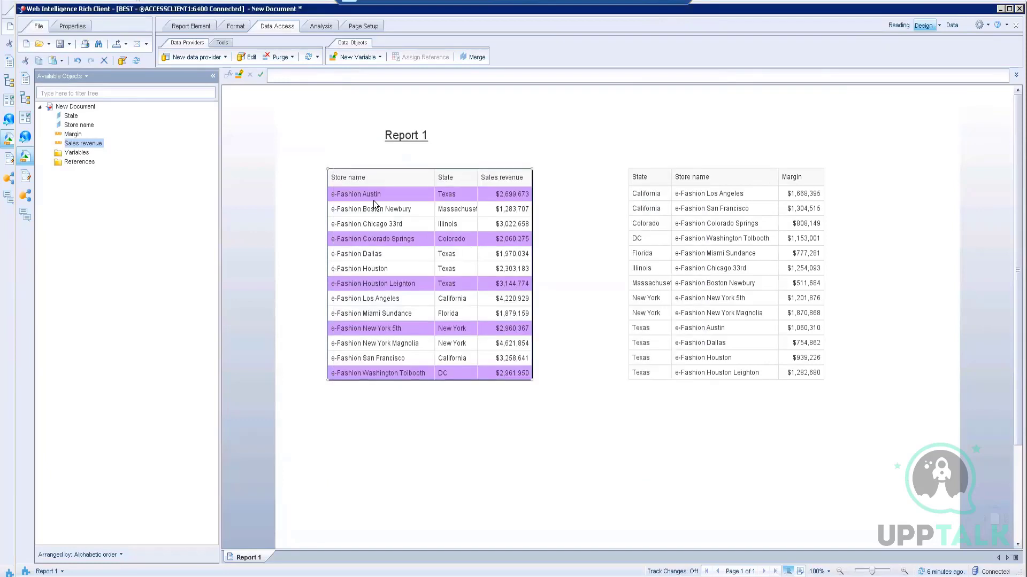
pyautogui.click(397, 177)
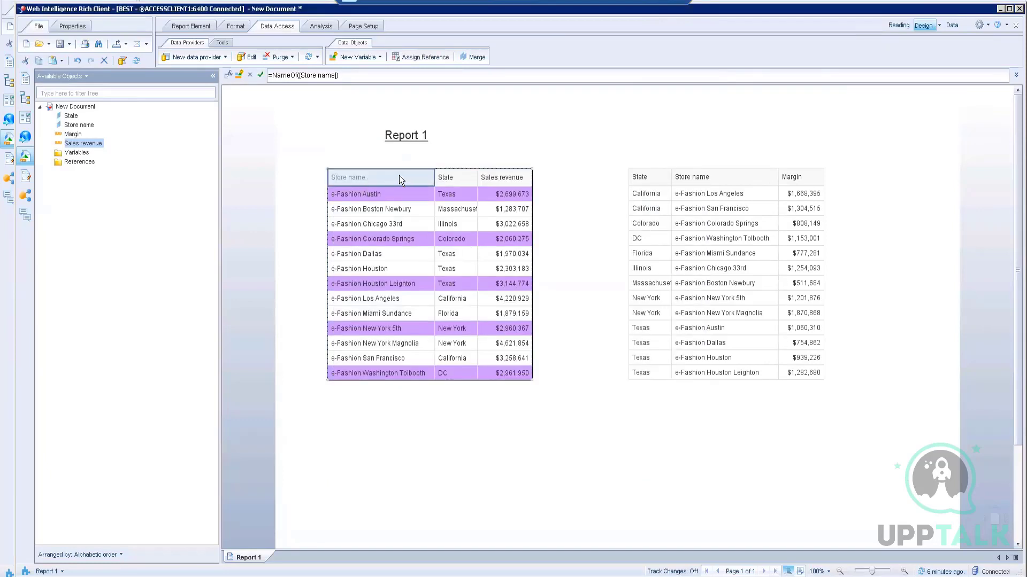
pyautogui.rightClick(398, 175)
pyautogui.click(420, 159)
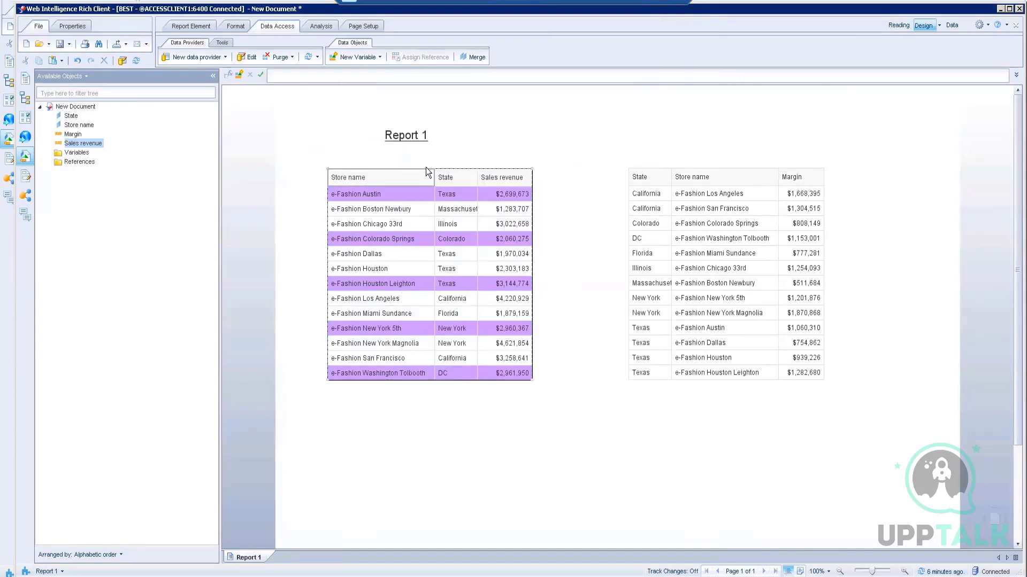
# Step: Change the Sales revenue table's alternate row colour to white
pyautogui.rightClick(429, 165)
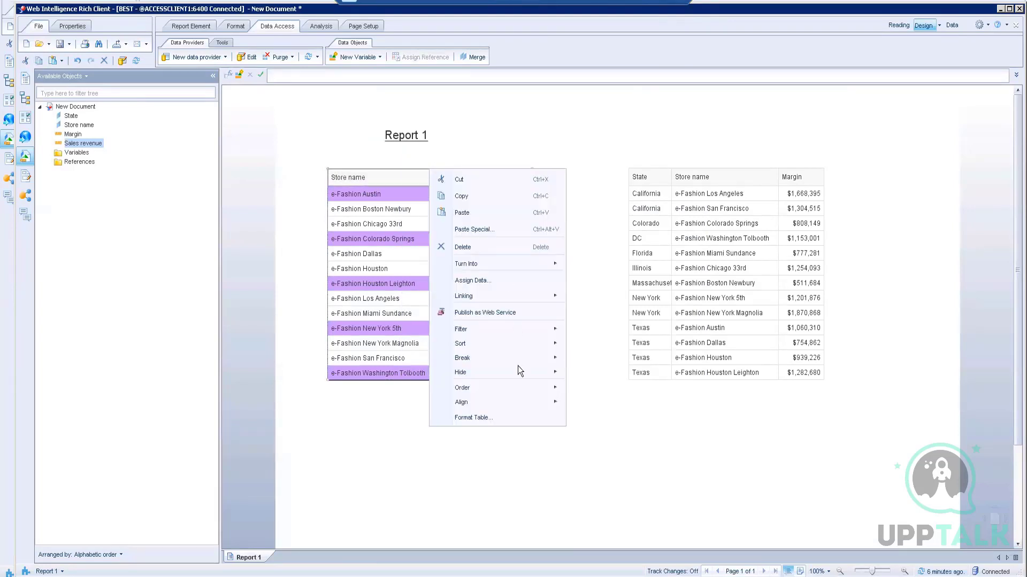
pyautogui.click(470, 414)
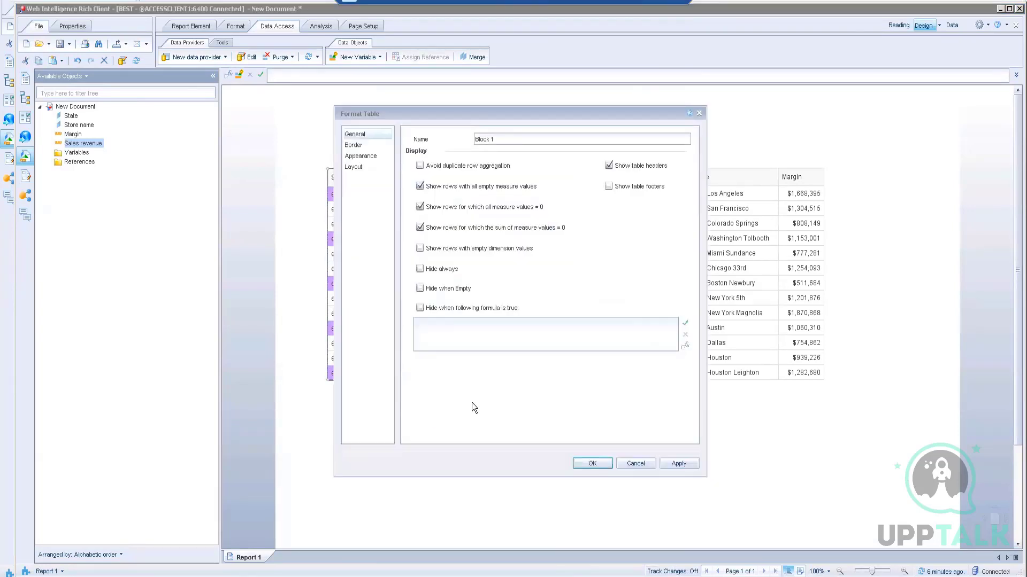
pyautogui.click(360, 156)
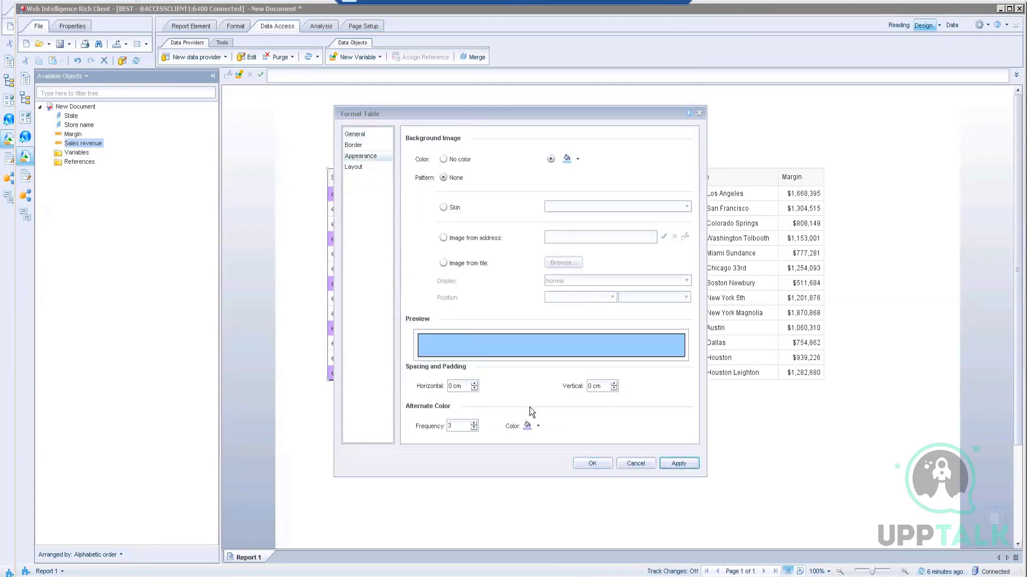
pyautogui.click(538, 425)
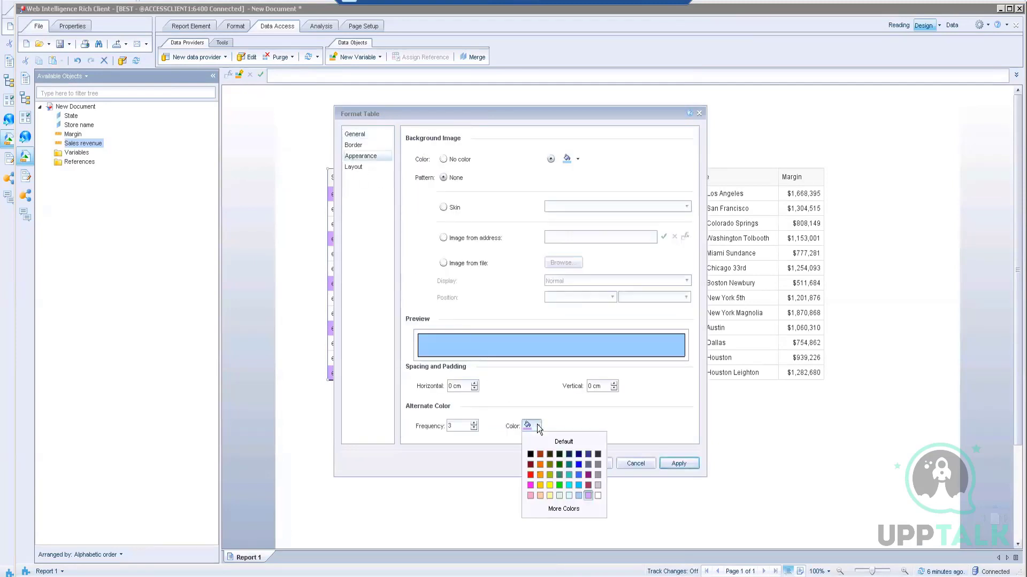
pyautogui.click(596, 497)
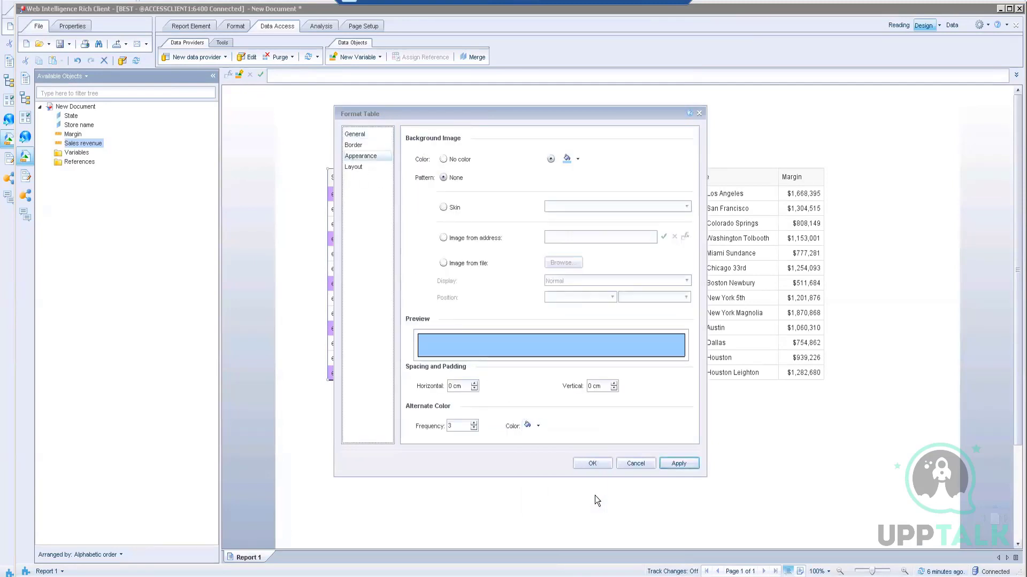
pyautogui.click(601, 463)
pyautogui.click(363, 181)
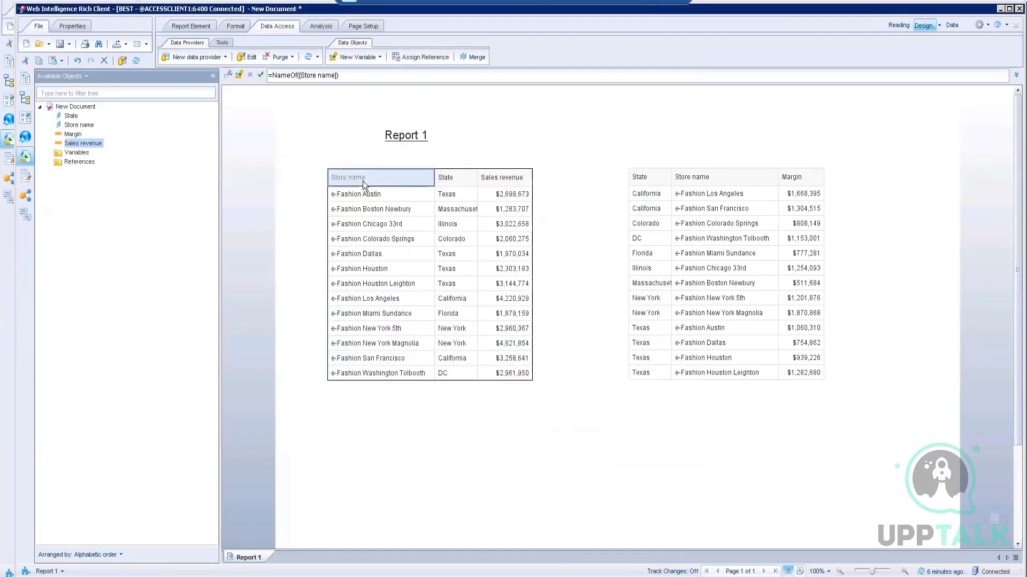
pyautogui.keyDown('ctrl'); pyautogui.click(447, 181); pyautogui.keyUp('ctrl')
pyautogui.keyDown('ctrl'); pyautogui.click(495, 181); pyautogui.keyUp('ctrl')
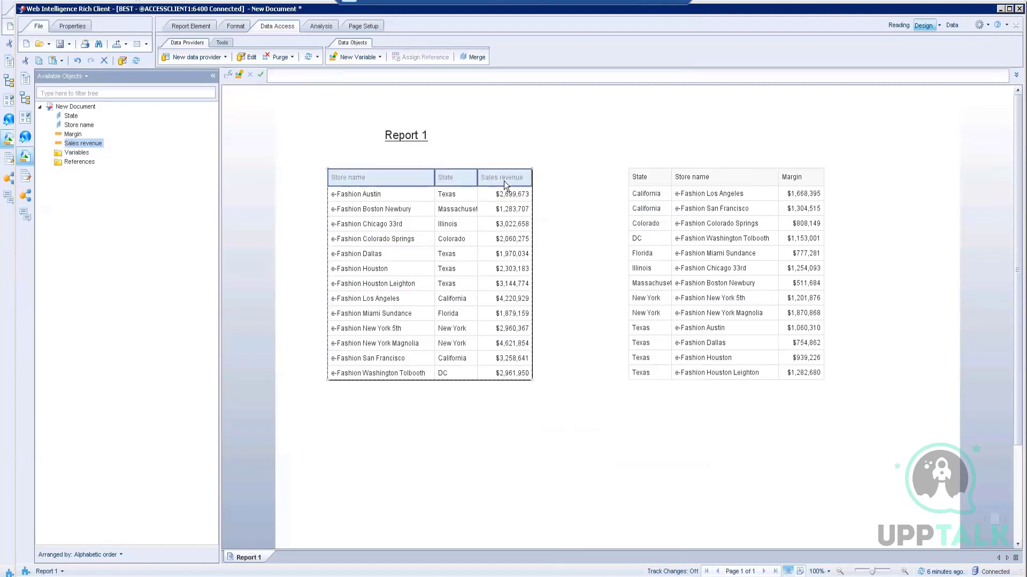
pyautogui.rightClick(502, 181)
pyautogui.click(477, 144)
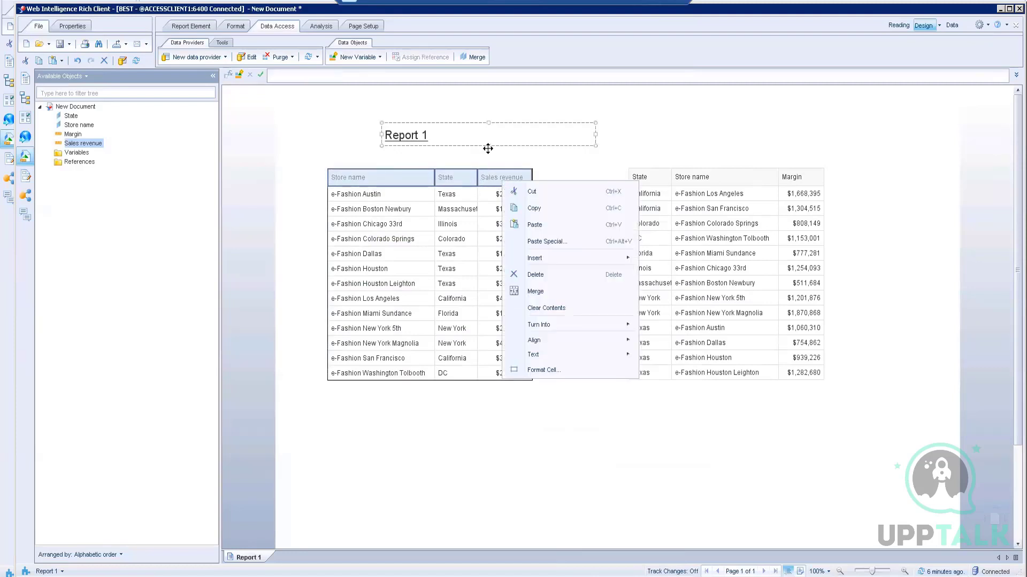
# Step: Choose a bright blue background for the Store name, State and Sales revenue header cells of the Sales revenue table
pyautogui.click(390, 180)
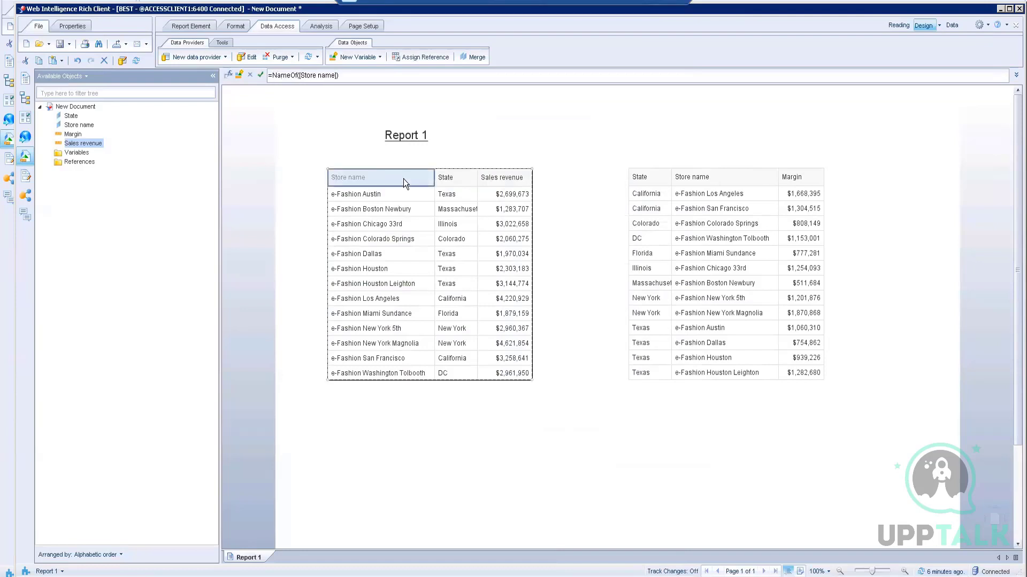
pyautogui.keyDown('ctrl'); pyautogui.click(452, 181); pyautogui.keyUp('ctrl')
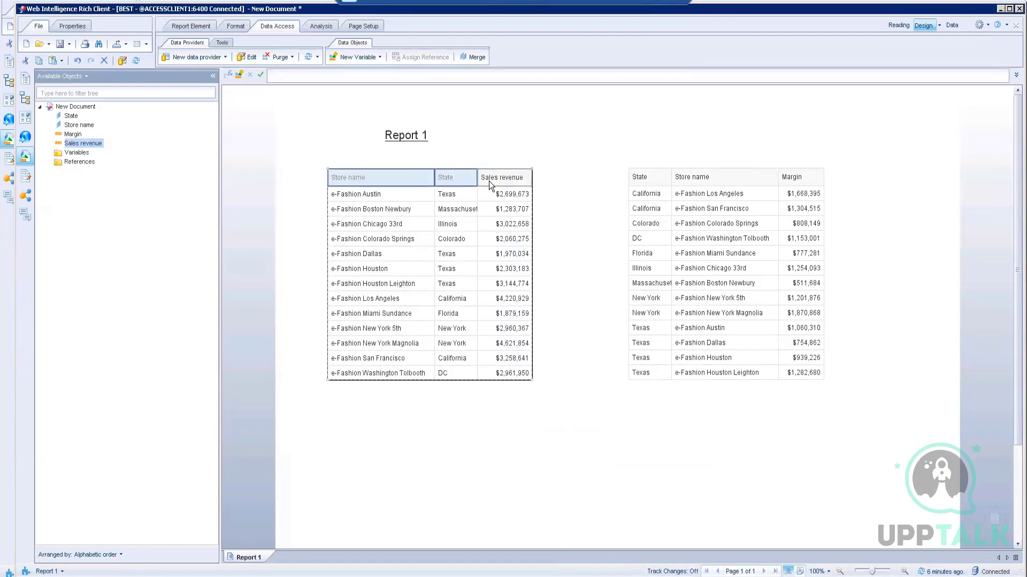
pyautogui.keyDown('ctrl'); pyautogui.click(488, 181); pyautogui.keyUp('ctrl')
pyautogui.rightClick(488, 181)
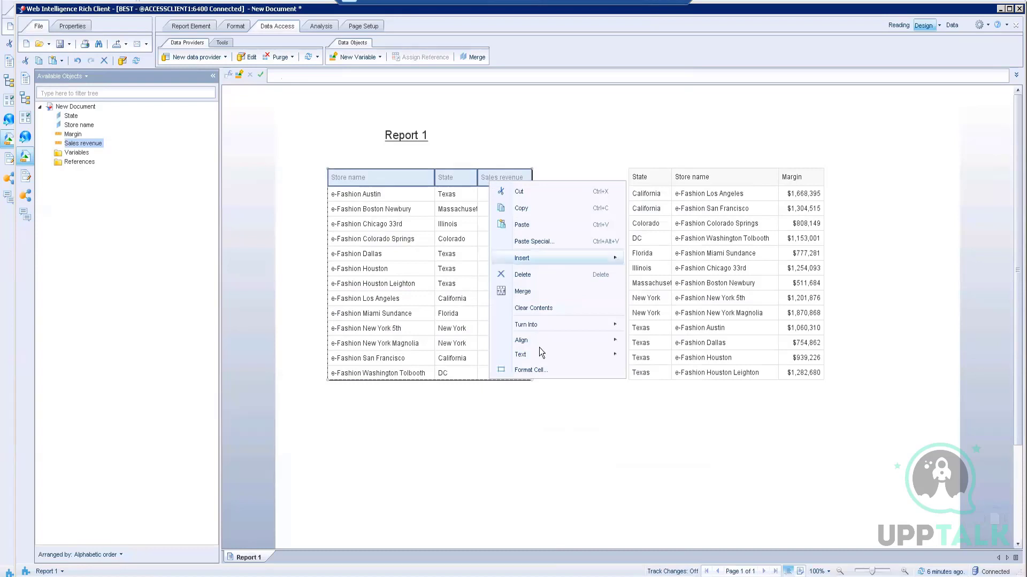
pyautogui.click(531, 370)
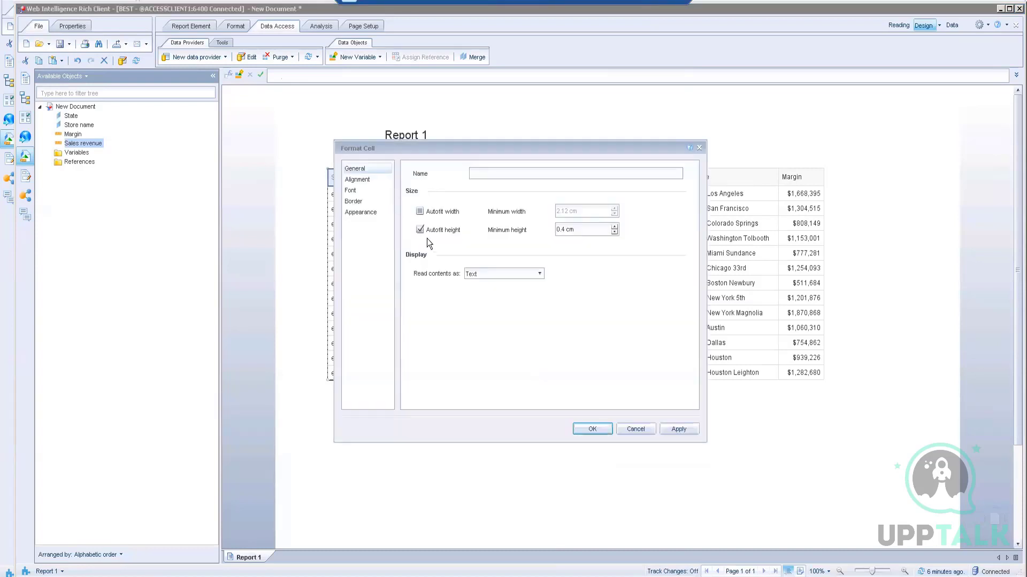
pyautogui.click(362, 201)
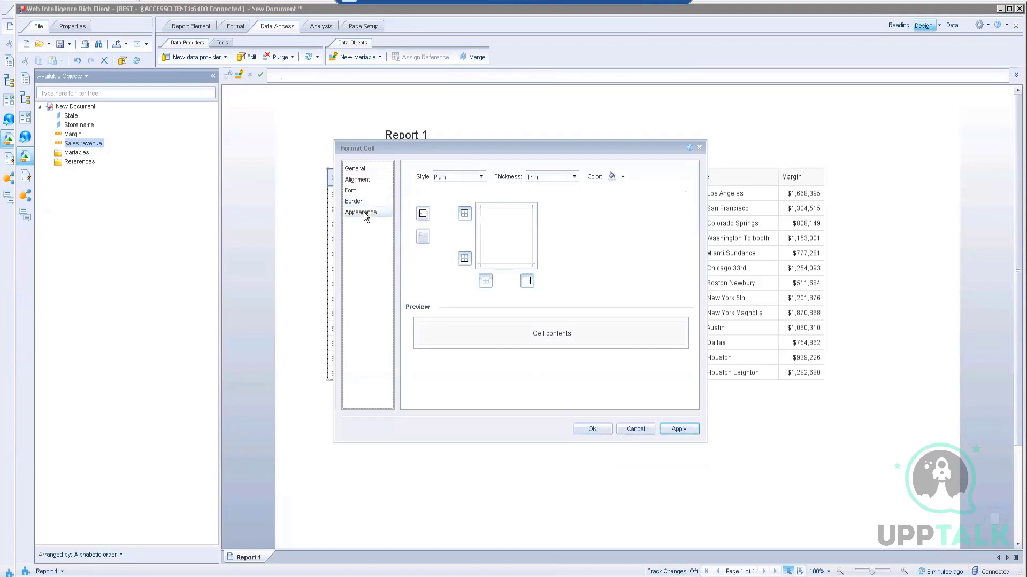
pyautogui.click(363, 211)
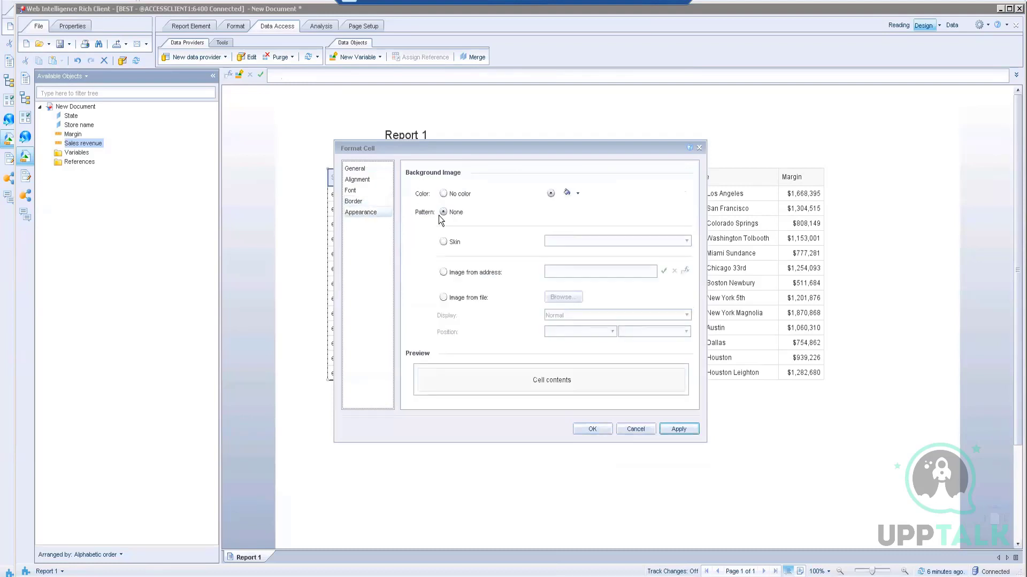
pyautogui.click(578, 194)
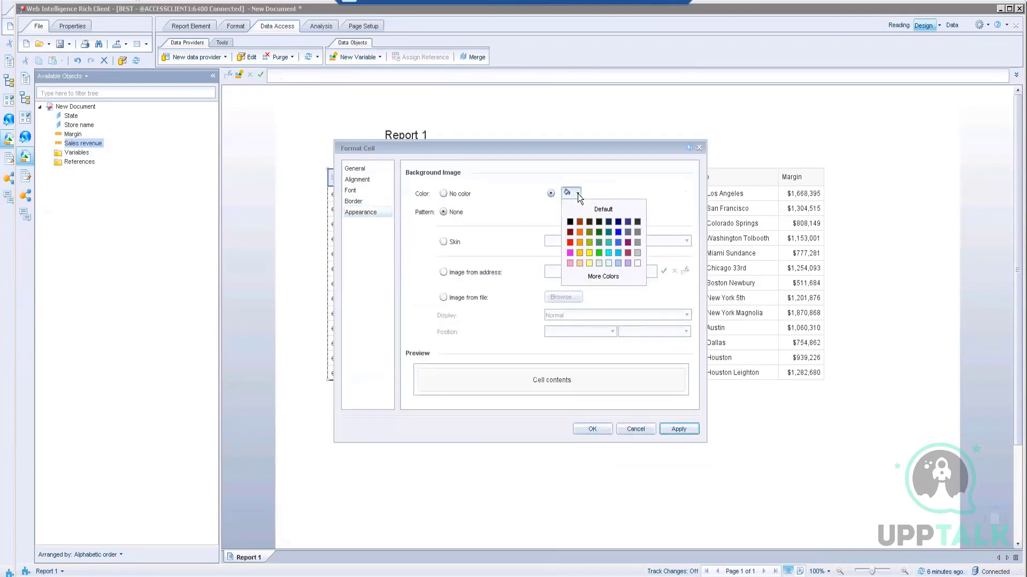
pyautogui.click(618, 254)
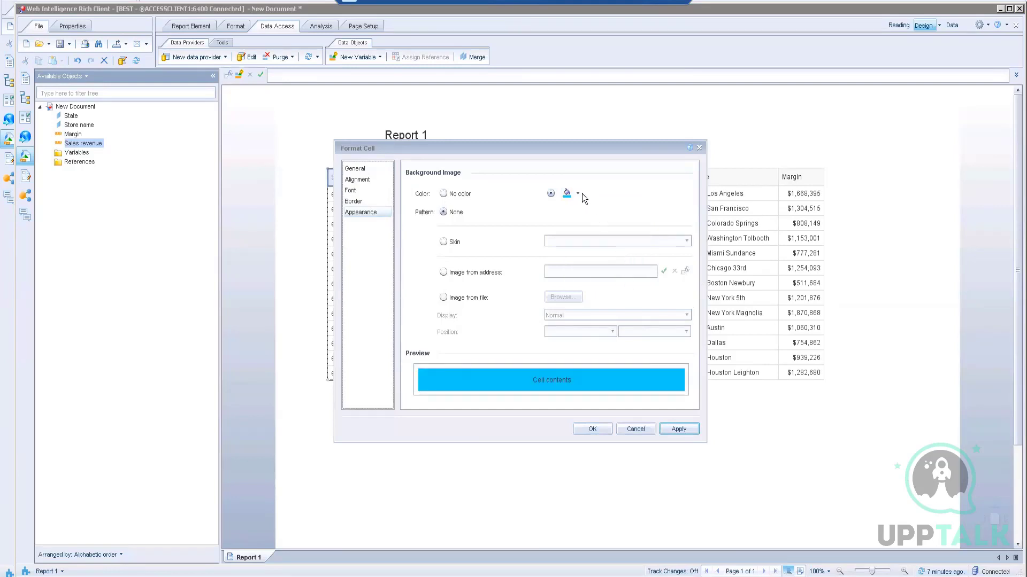
# Step: Change the background of the three selected header cells to light blue and apply it
pyautogui.click(579, 194)
pyautogui.click(618, 262)
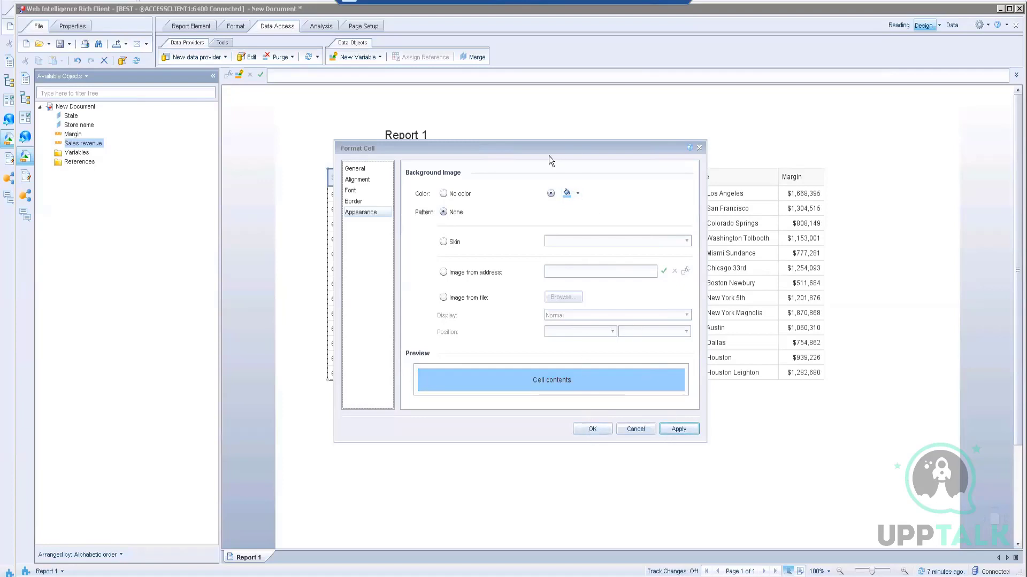
pyautogui.moveTo(542, 152); pyautogui.dragTo(768, 122)
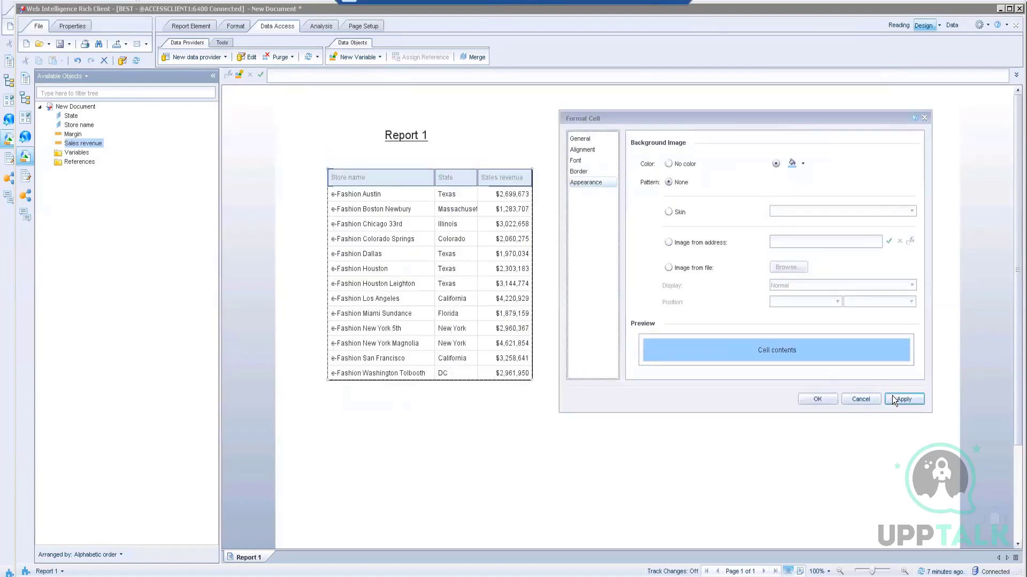
pyautogui.click(899, 399)
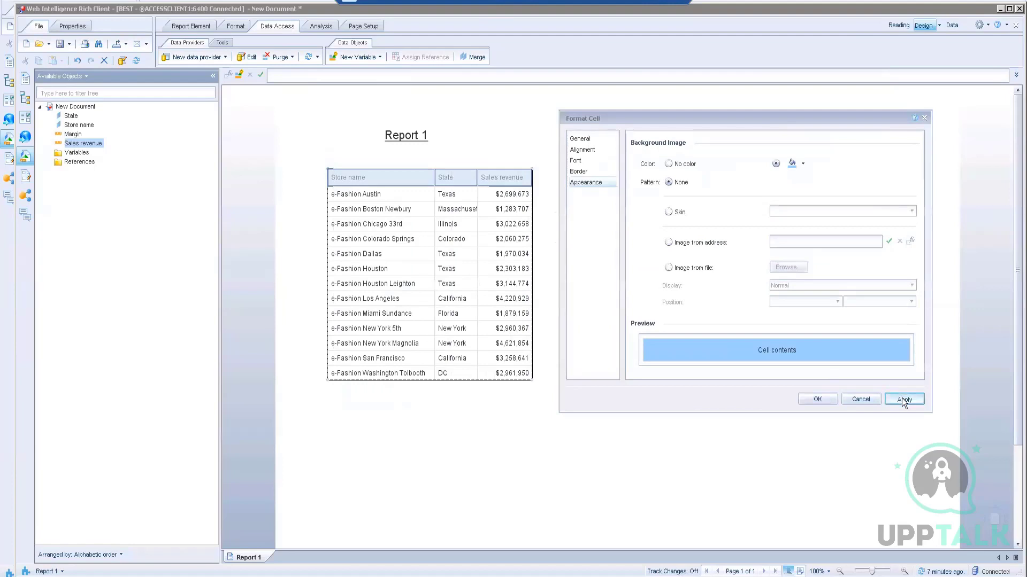
pyautogui.click(816, 398)
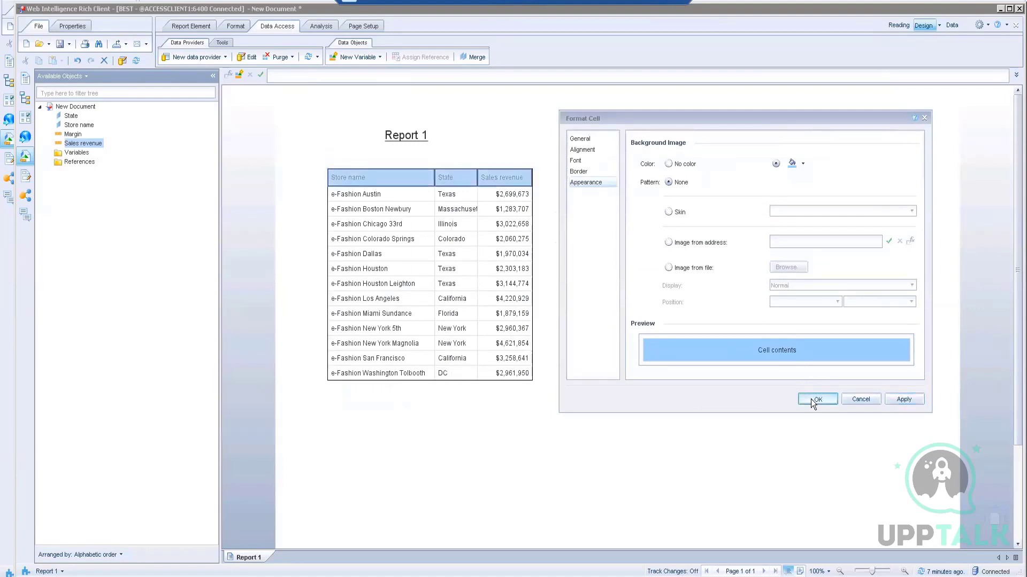
pyautogui.click(460, 413)
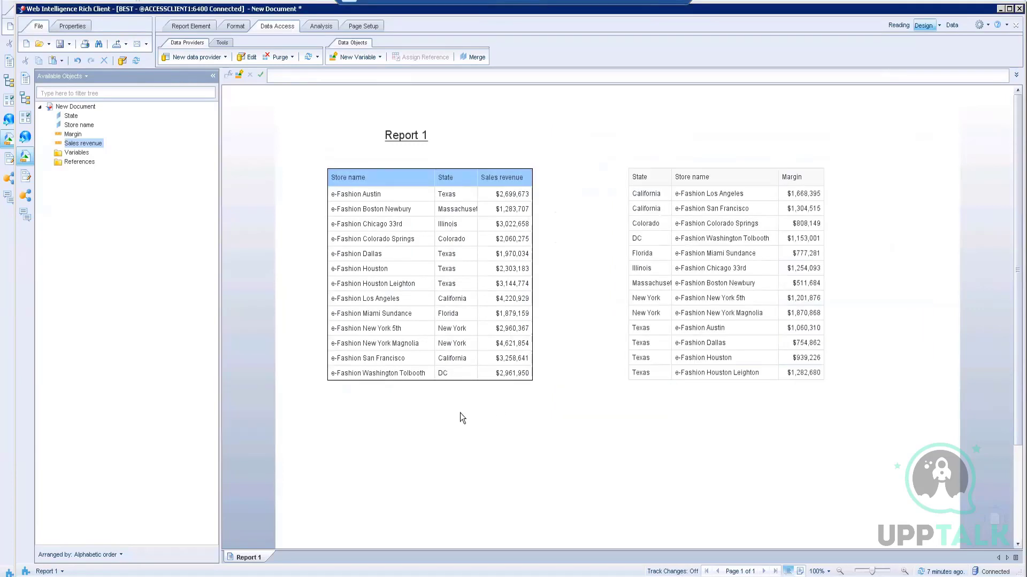
# Step: Open the border formatting for the Store name, State and Sales revenue header cells, using the Plain style
pyautogui.rightClick(445, 167)
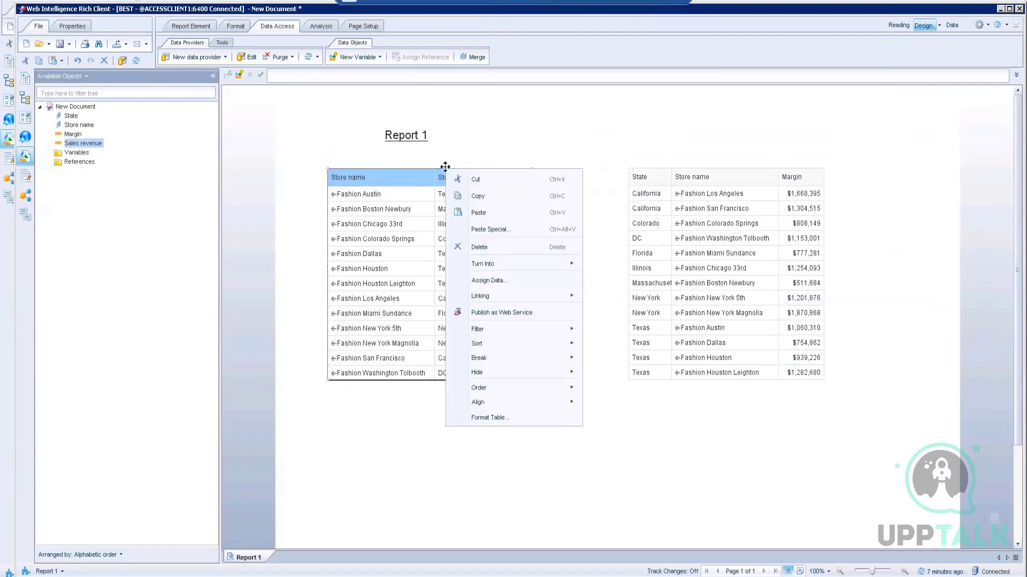
pyautogui.click(351, 427)
pyautogui.click(350, 180)
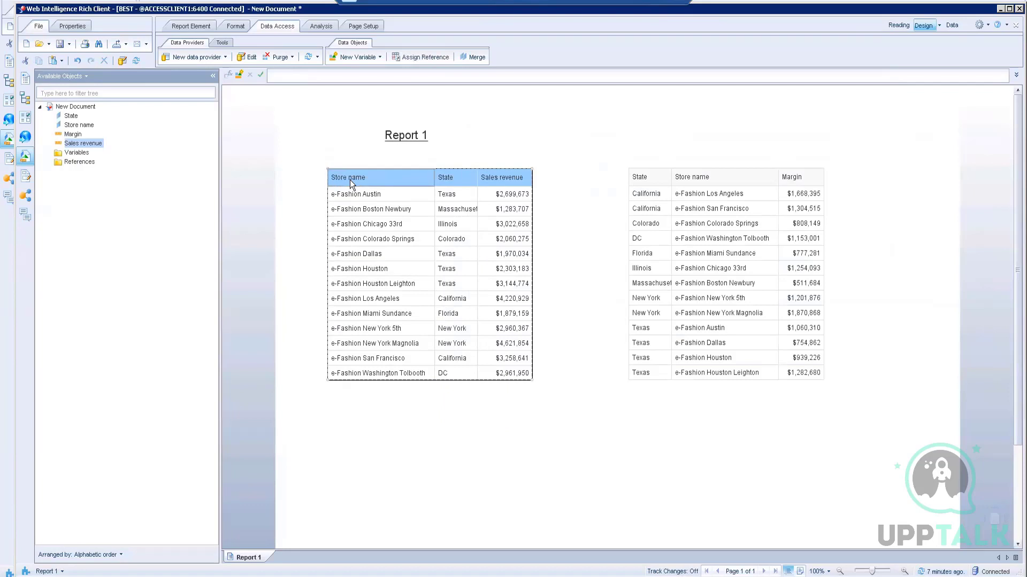
pyautogui.keyDown('ctrl'); pyautogui.click(446, 180); pyautogui.keyUp('ctrl')
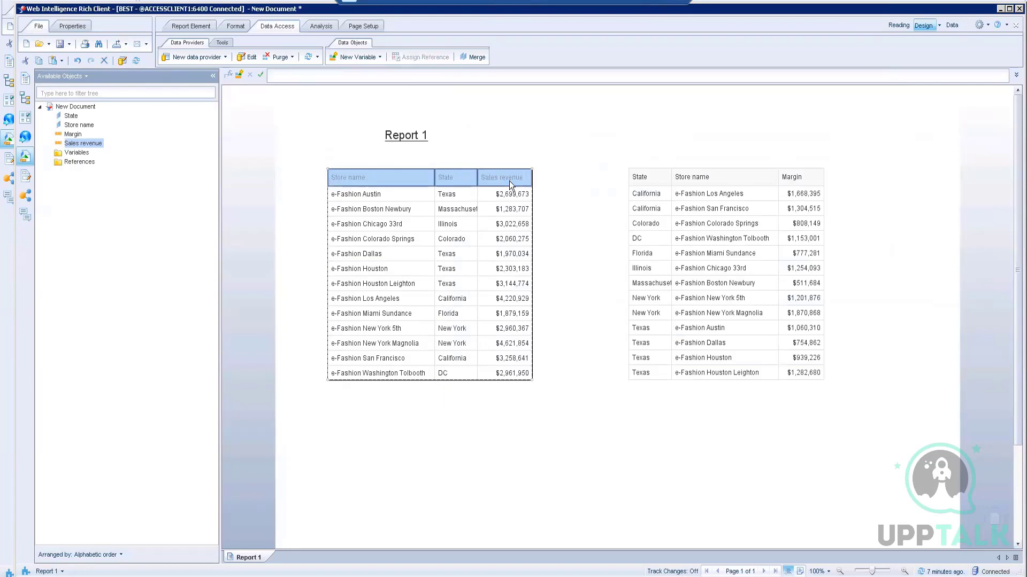
pyautogui.rightClick(522, 178)
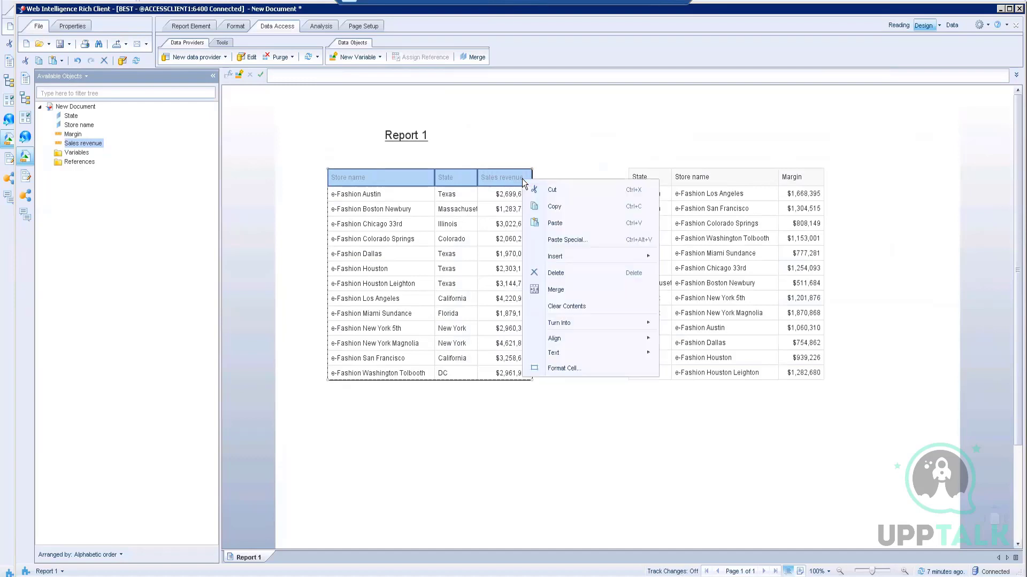
pyautogui.click(556, 368)
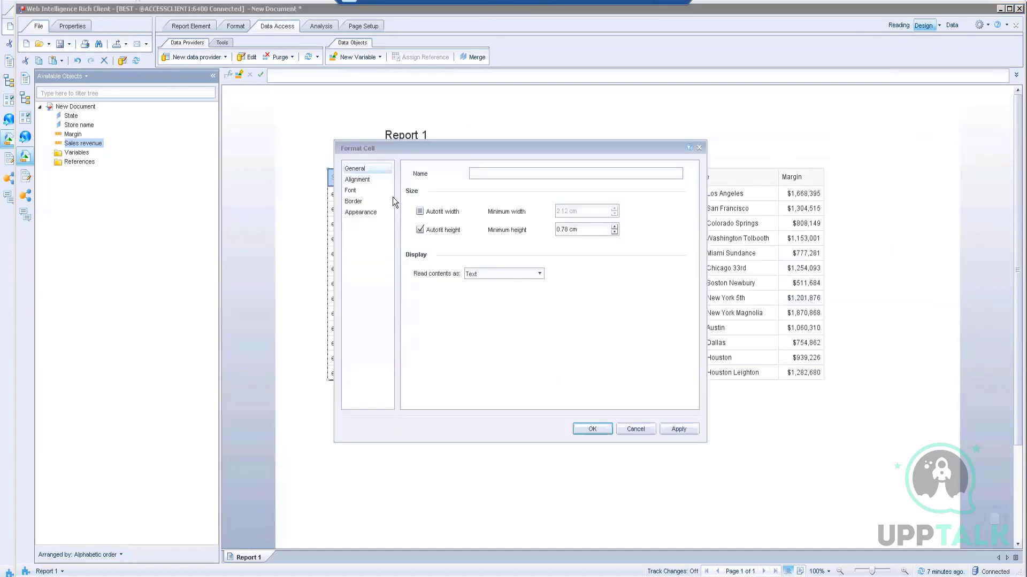
pyautogui.click(352, 202)
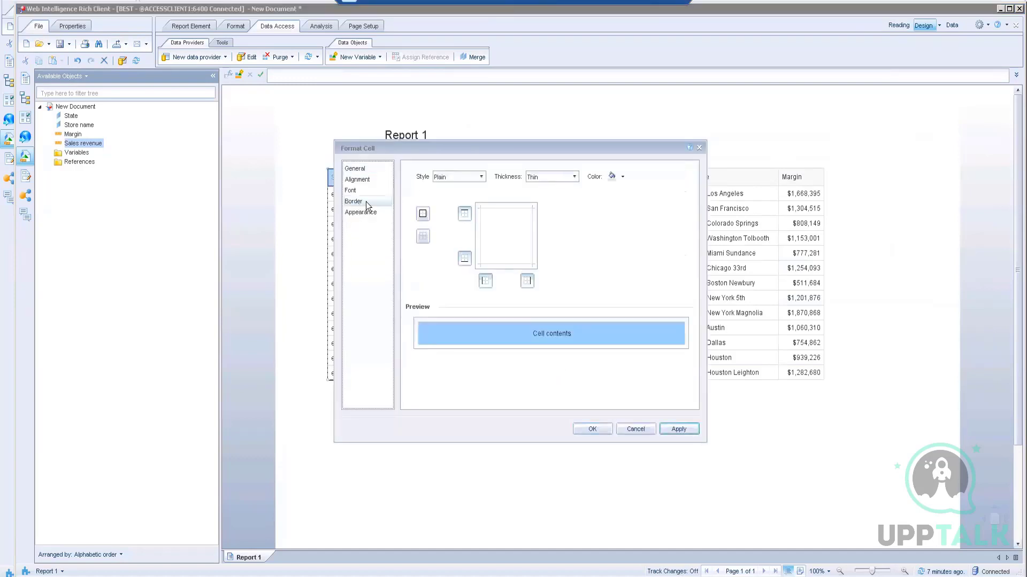
pyautogui.click(477, 179)
pyautogui.click(444, 230)
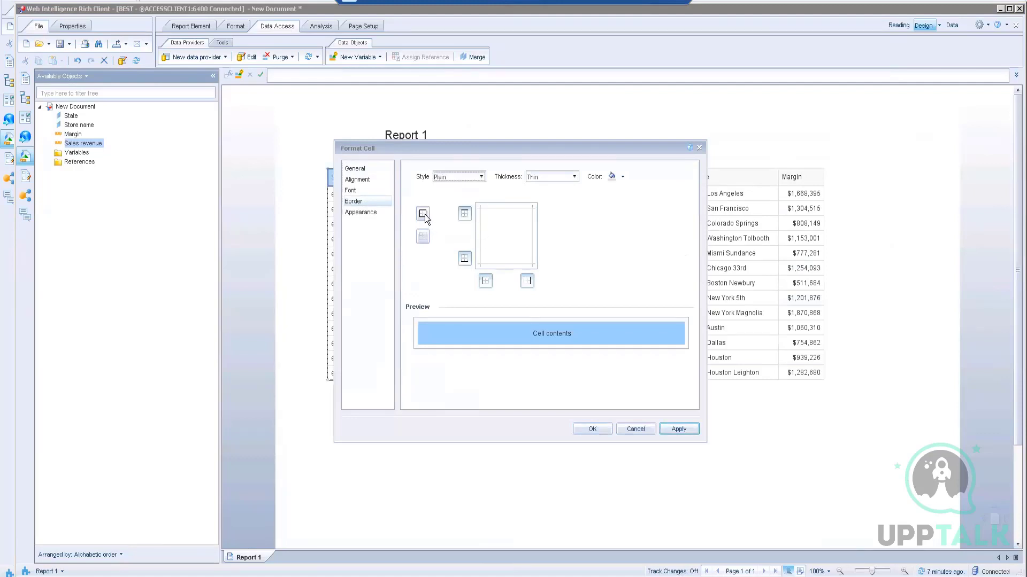
# Step: Add a thin black border around each of the selected header cells
pyautogui.click(424, 214)
pyautogui.click(622, 178)
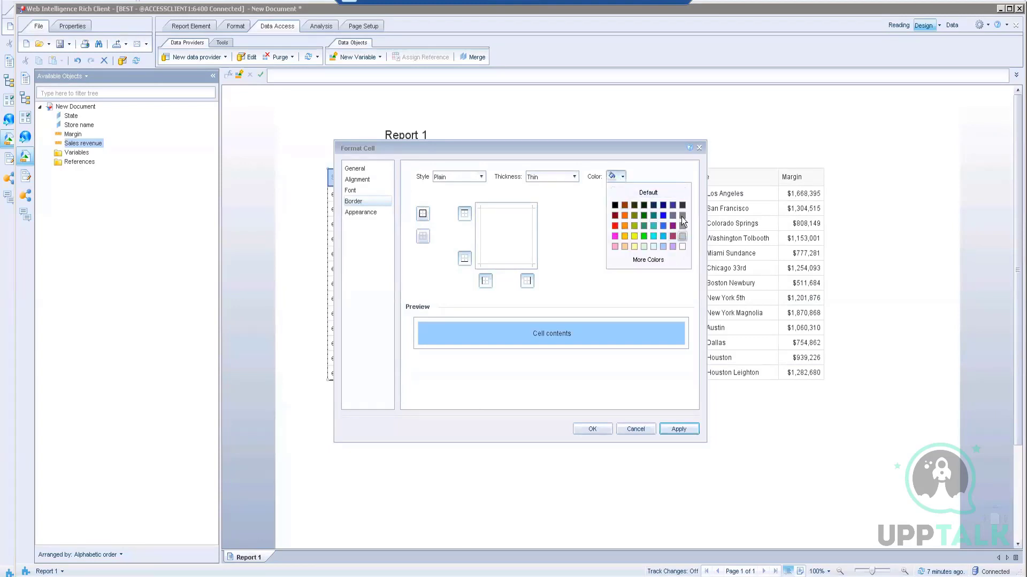
pyautogui.click(615, 205)
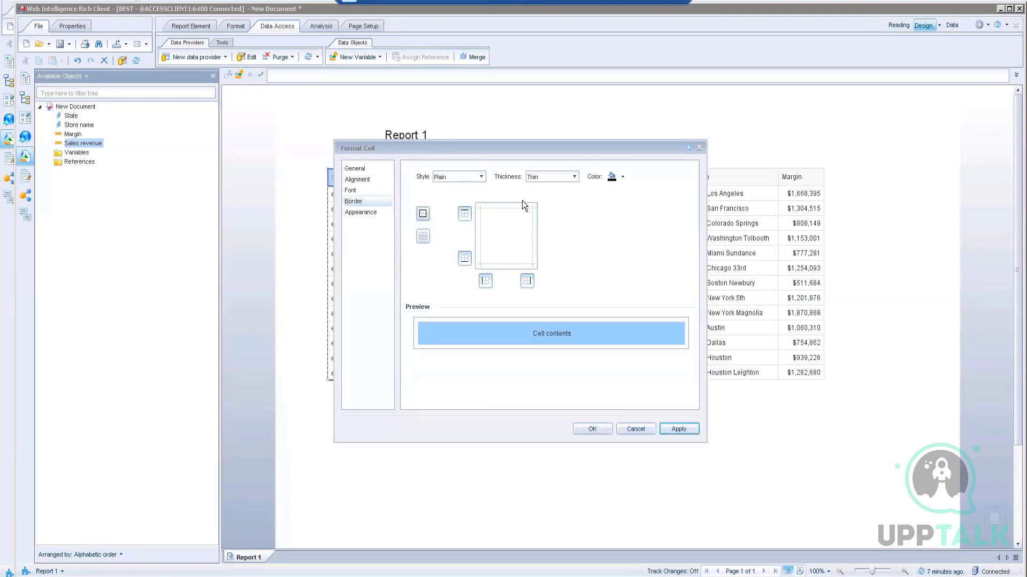
pyautogui.click(423, 214)
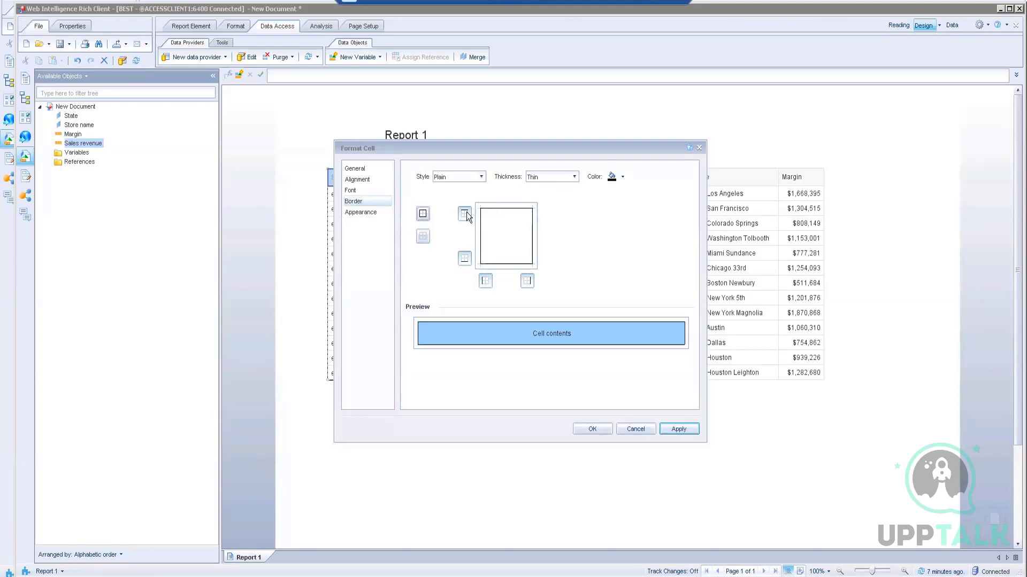
pyautogui.click(584, 429)
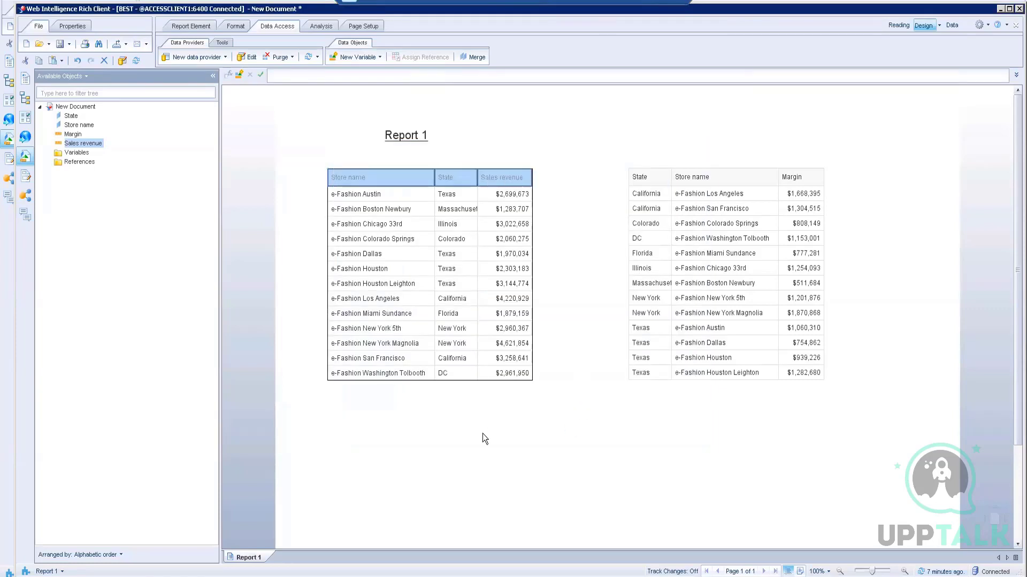
pyautogui.click(540, 122)
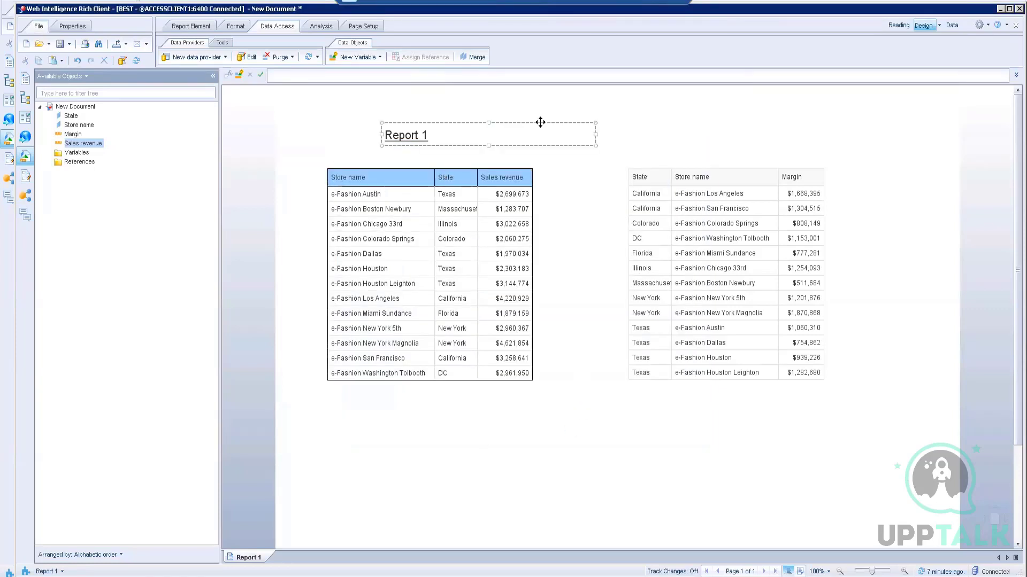
pyautogui.click(594, 230)
pyautogui.click(373, 194)
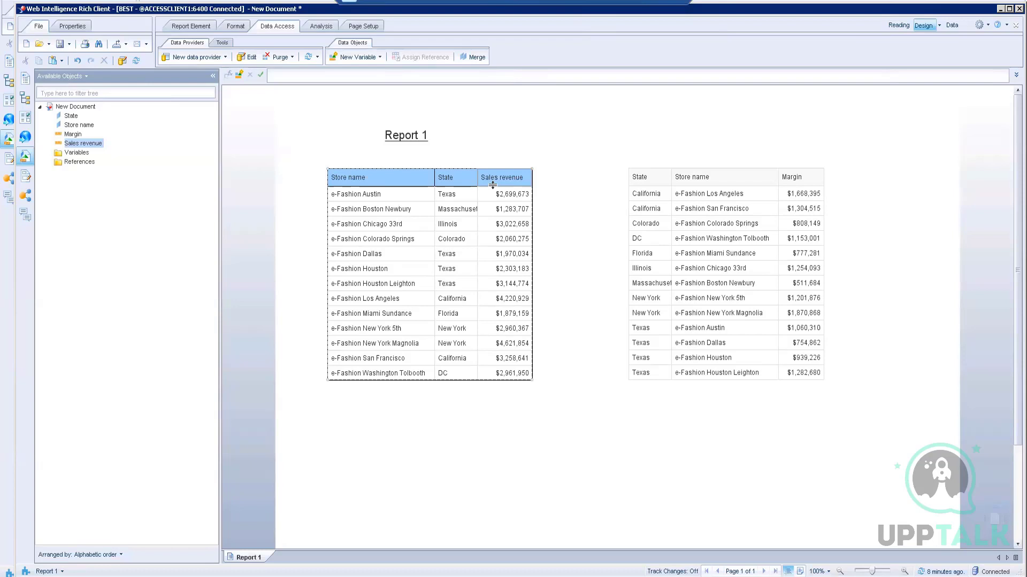
pyautogui.click(437, 237)
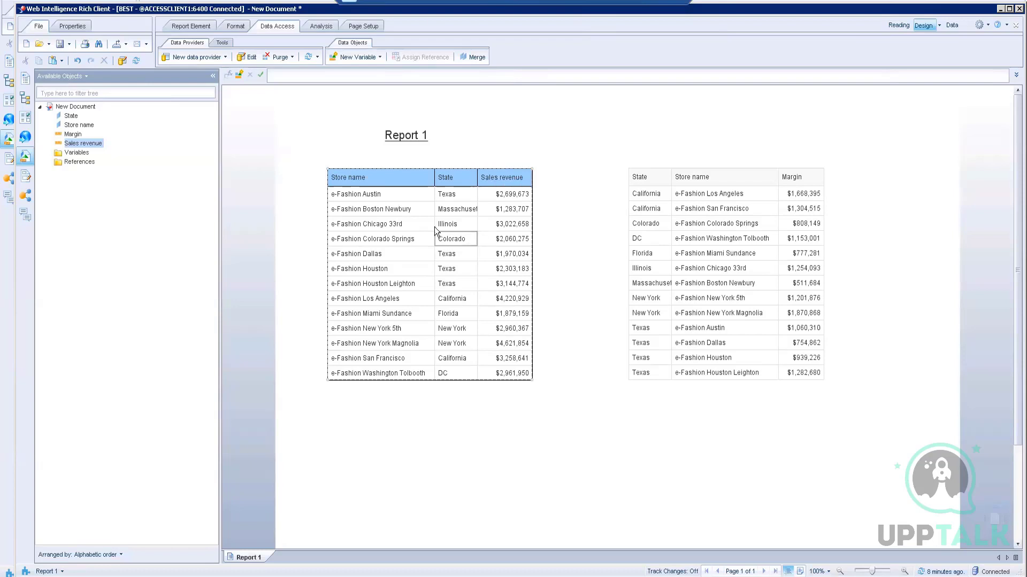
# Step: Move the Report 1 title cell from the report body up into the page header, near its middle
pyautogui.click(327, 95)
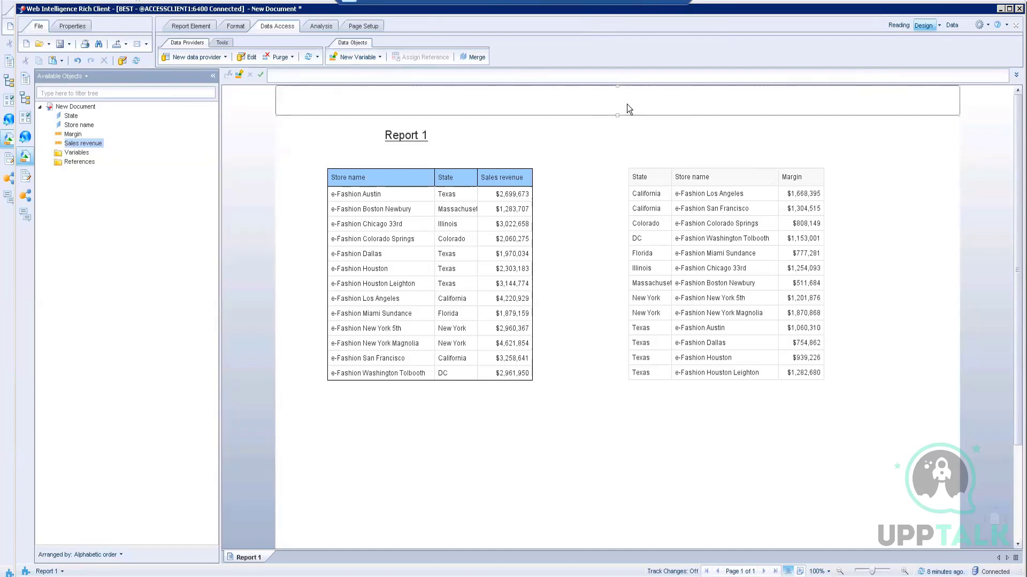
pyautogui.click(583, 95)
pyautogui.click(419, 140)
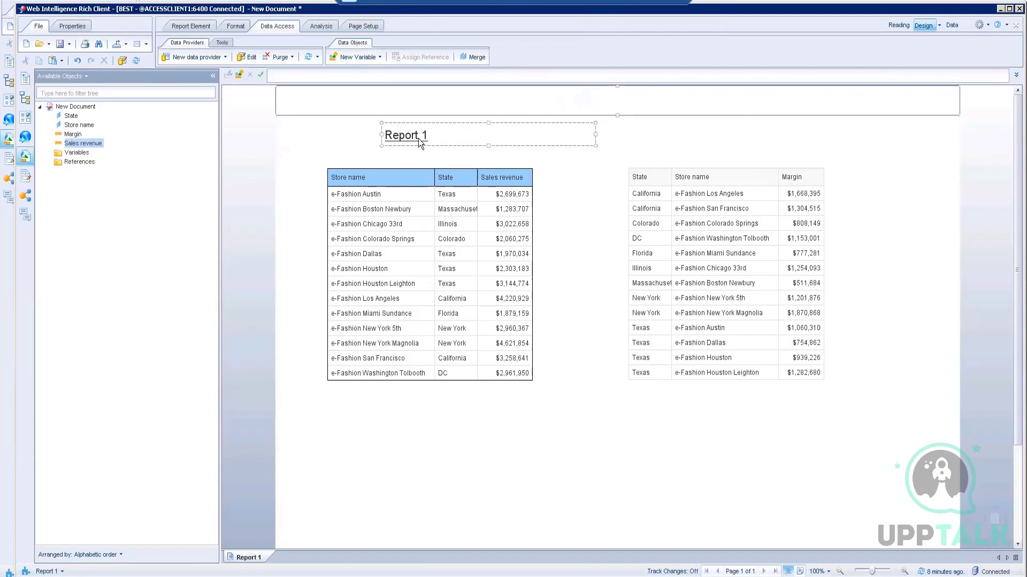
pyautogui.moveTo(420, 141); pyautogui.dragTo(579, 100)
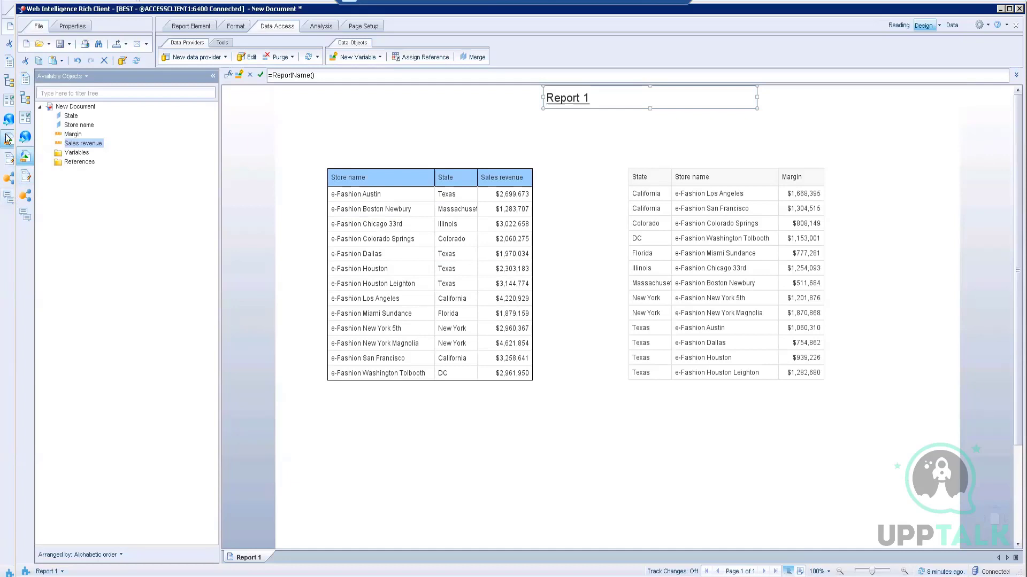
# Step: Review the document summary, including its general details, statistics, document options, data options and parameters
pyautogui.click(26, 79)
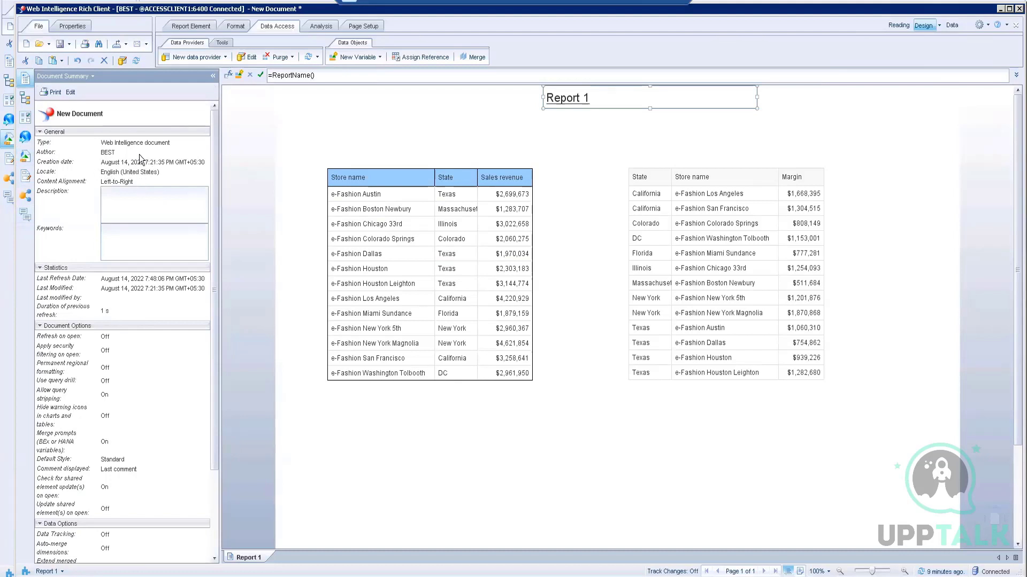
pyautogui.scroll(-1, 138, 274)
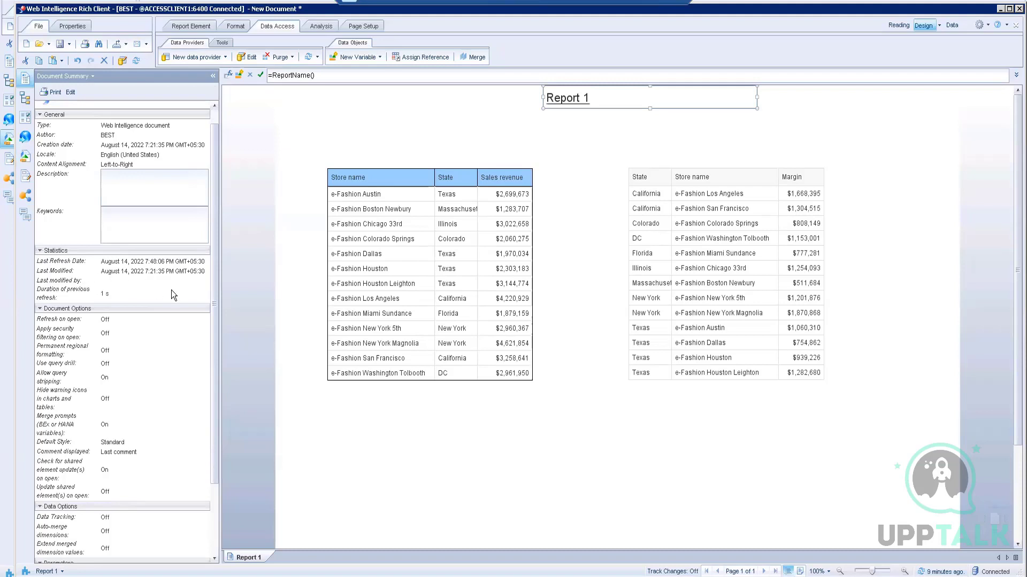
pyautogui.scroll(-4, 176, 294)
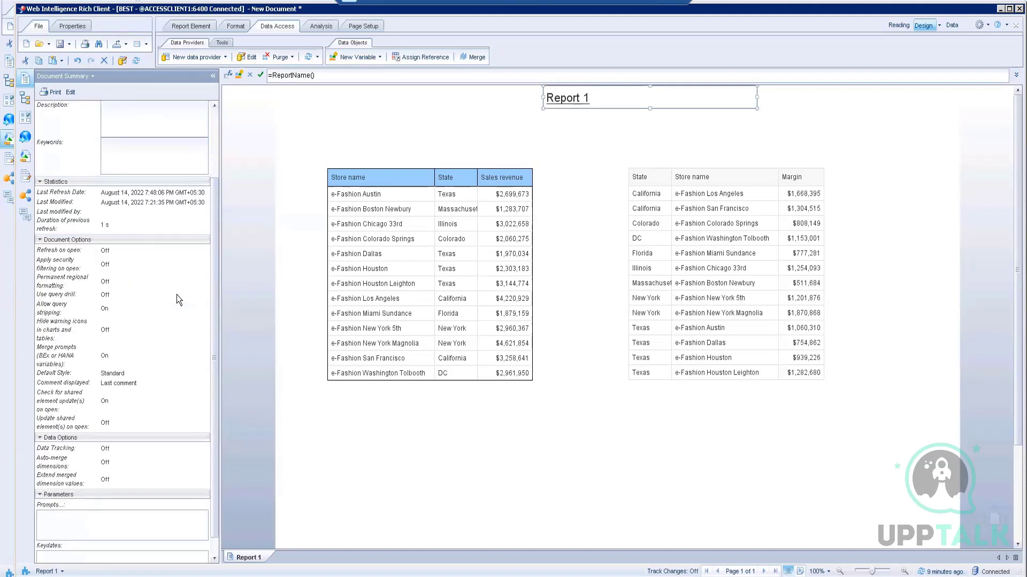
pyautogui.scroll(5, 176, 294)
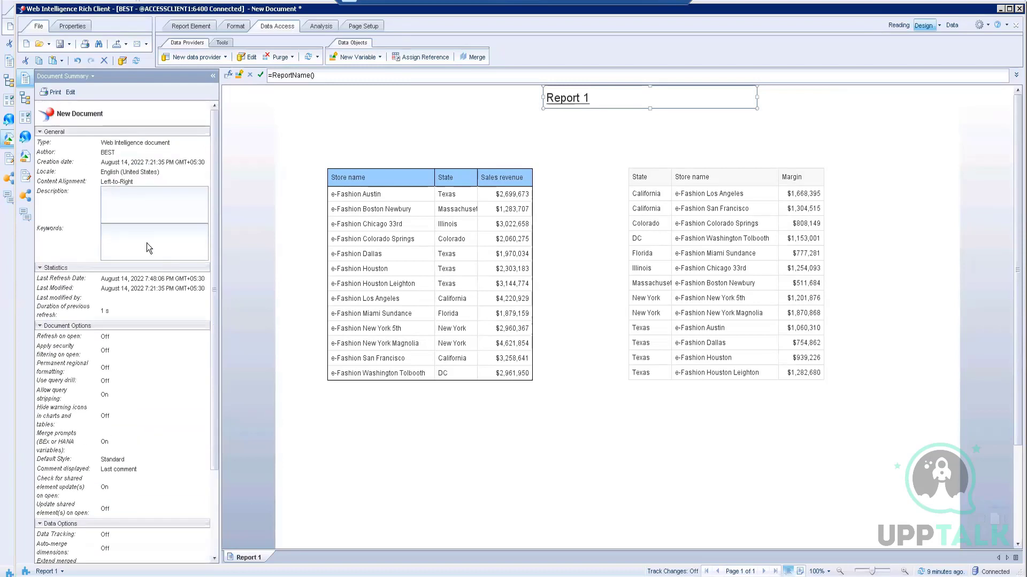
# Step: Display the document's report map and its input controls
pyautogui.click(24, 98)
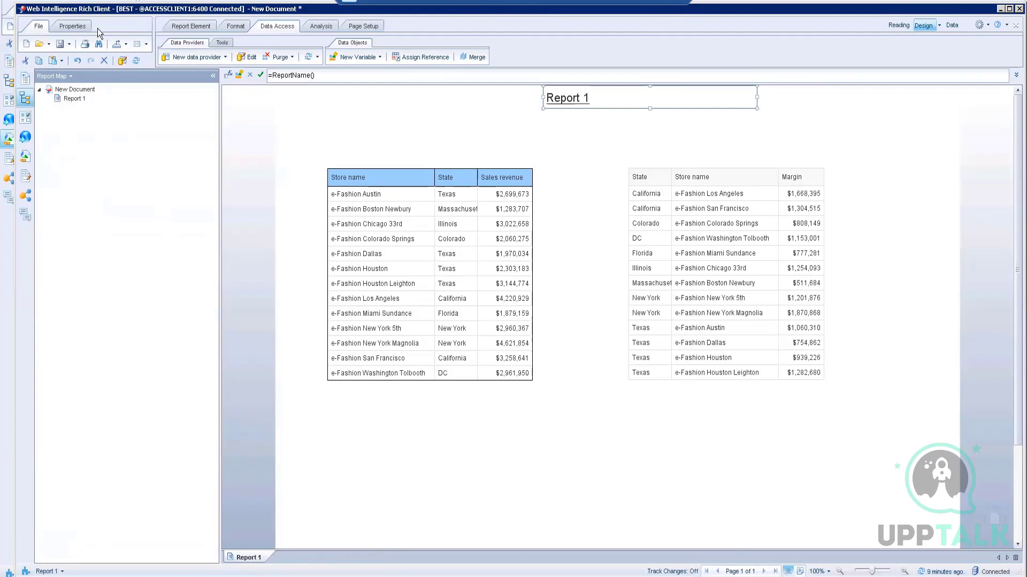
pyautogui.click(26, 118)
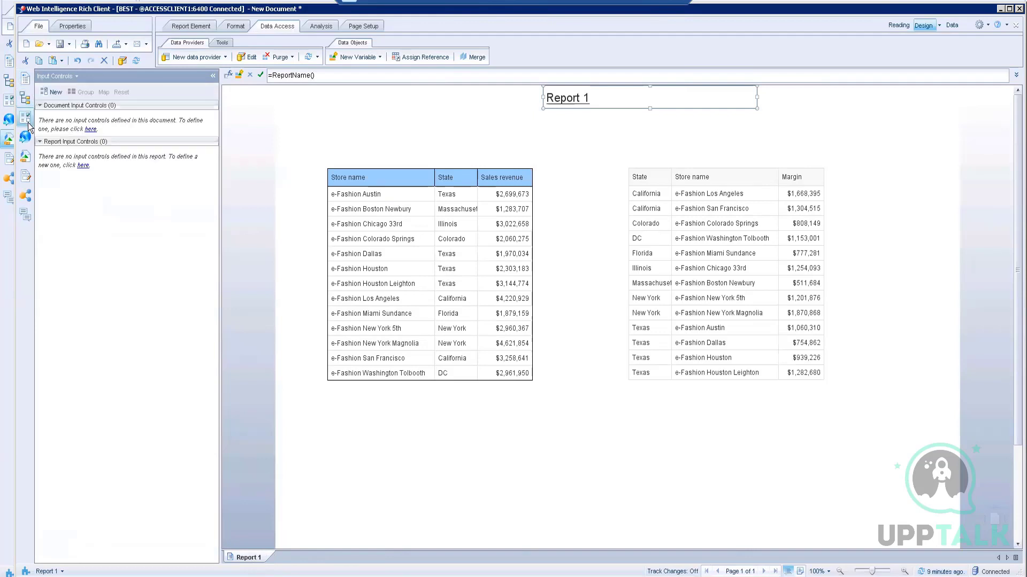